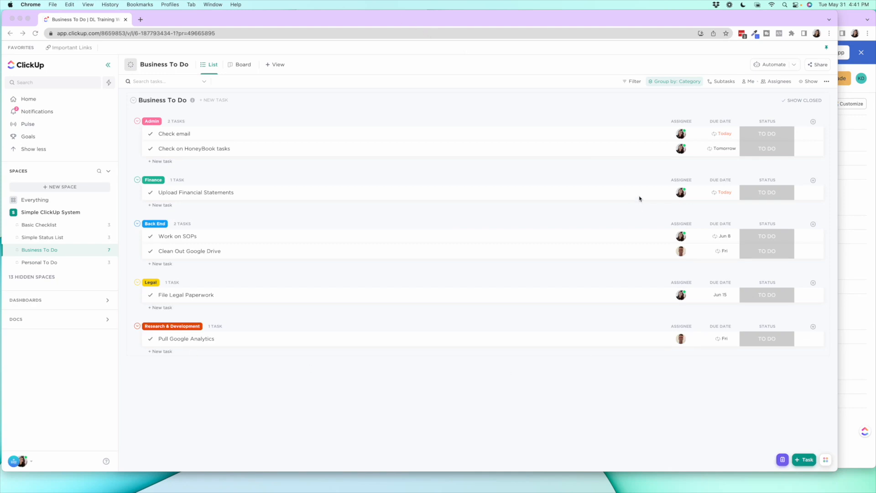
Compare the Asana Operations + Tech project with the ClickUp Business To Do list, and review the view types available for that list
left_click(859, 124)
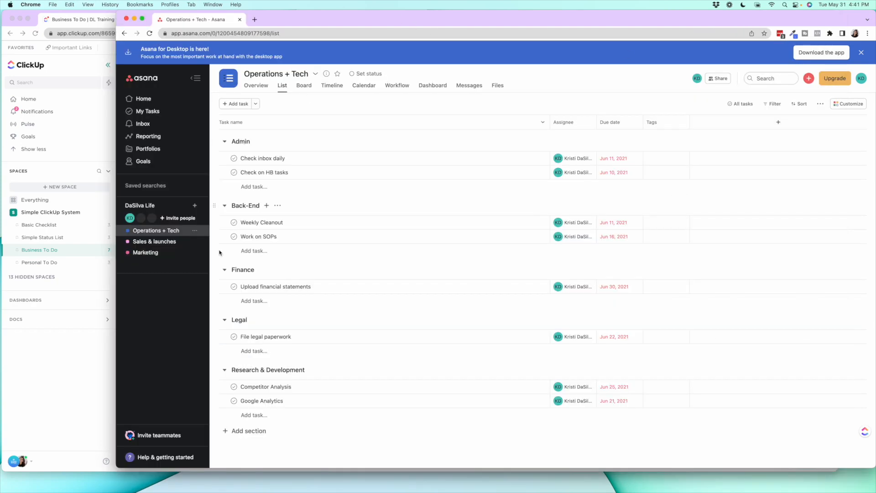
left_click(89, 355)
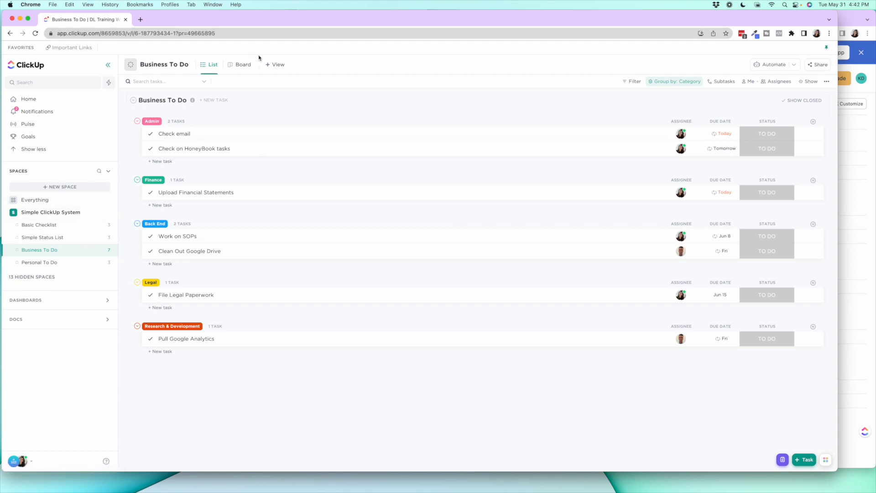
left_click(276, 65)
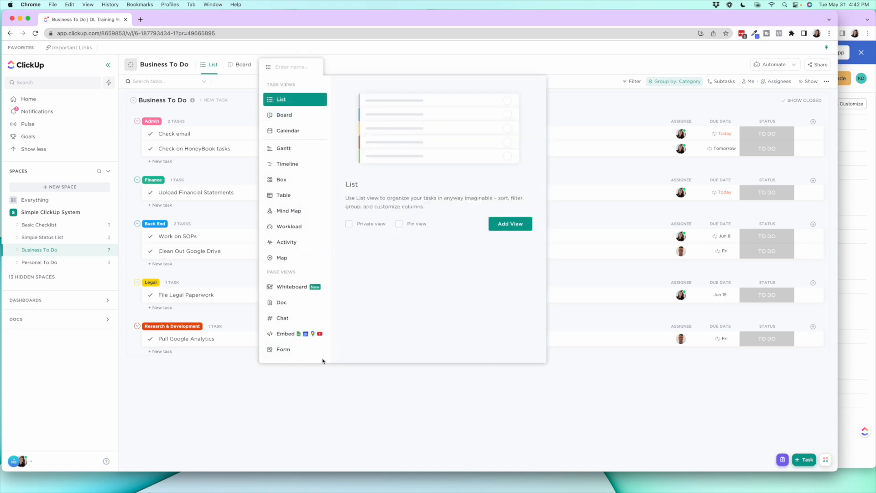
left_click(326, 397)
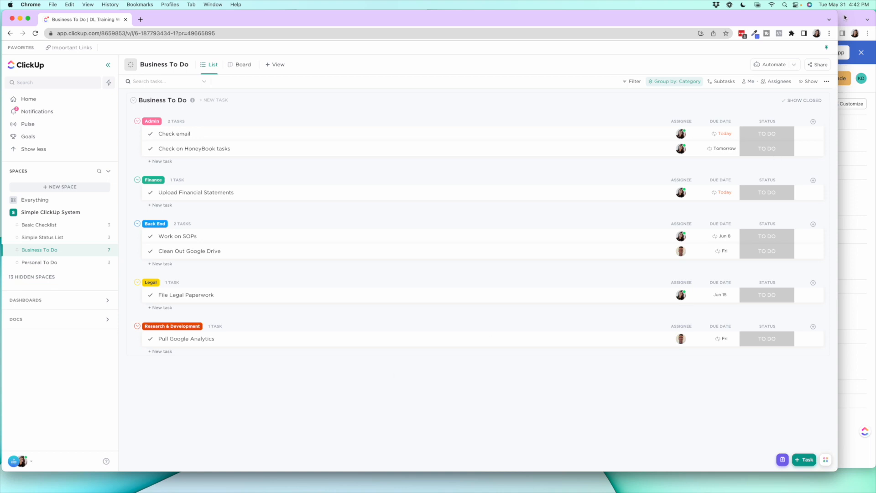
Switch to the Asana window and look through the Sales & launches, Marketing and Operations + Tech projects
left_click_drag(837, 13, 869, 13)
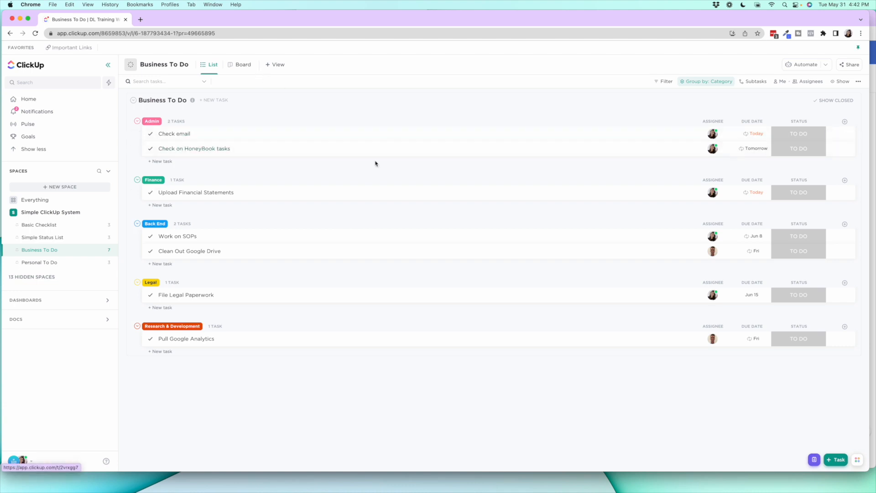
left_click(874, 19)
left_click_drag(117, 11, 1, 4)
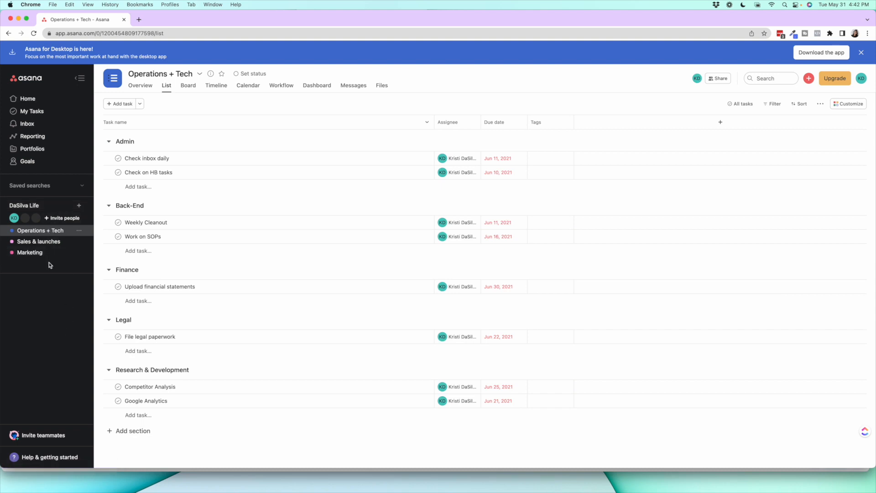
left_click(49, 241)
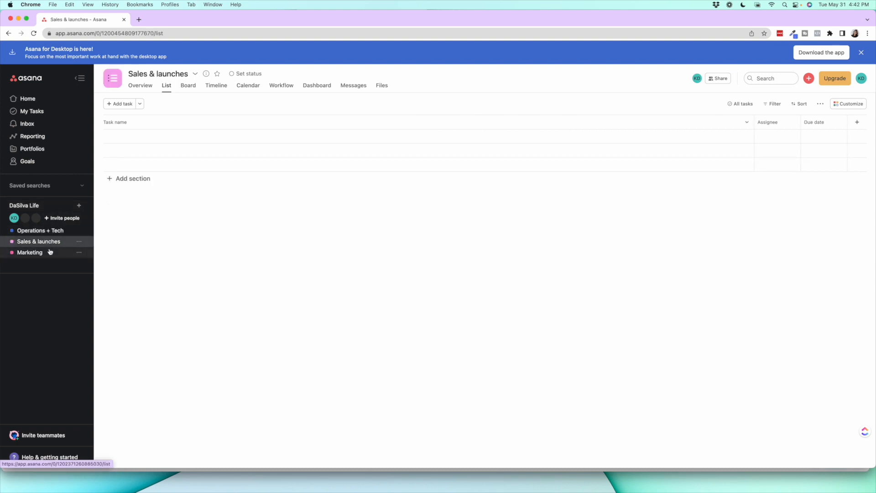
left_click(50, 252)
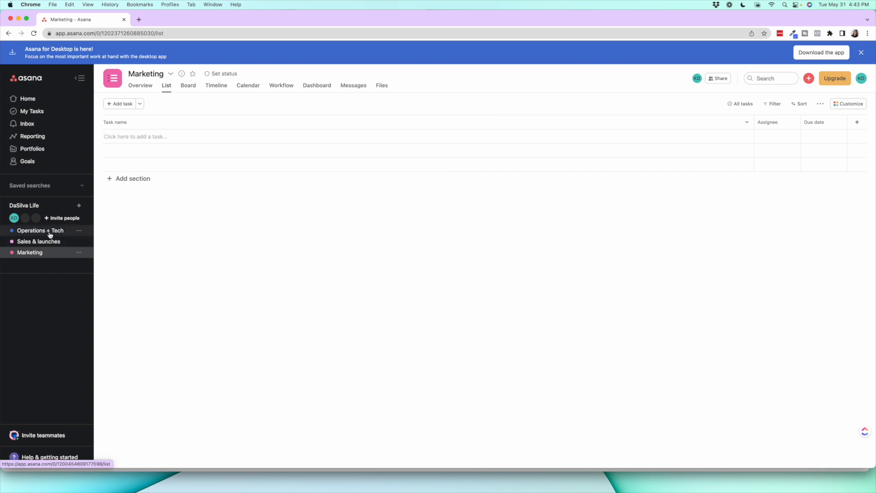
left_click(50, 234)
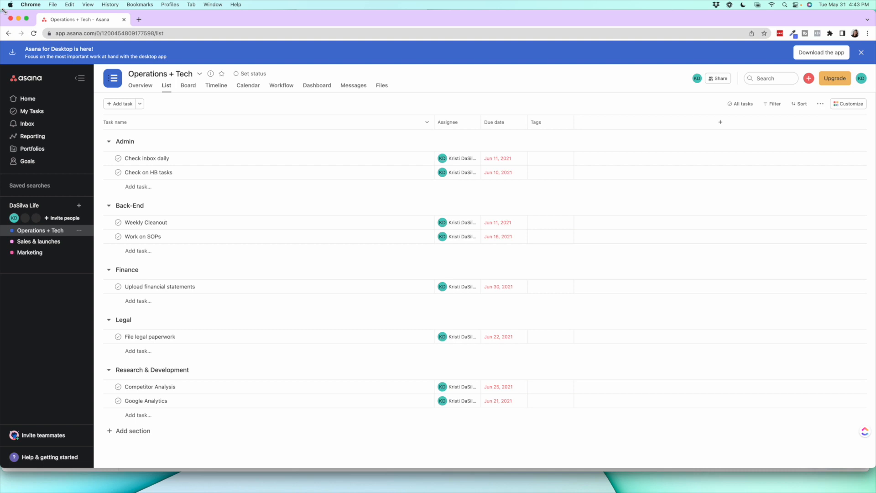
Switch back to ClickUp and view the Simple ClickUp System space's team calendar and its Basic Checklist
left_click_drag(4, 10, 97, 11)
left_click(32, 225)
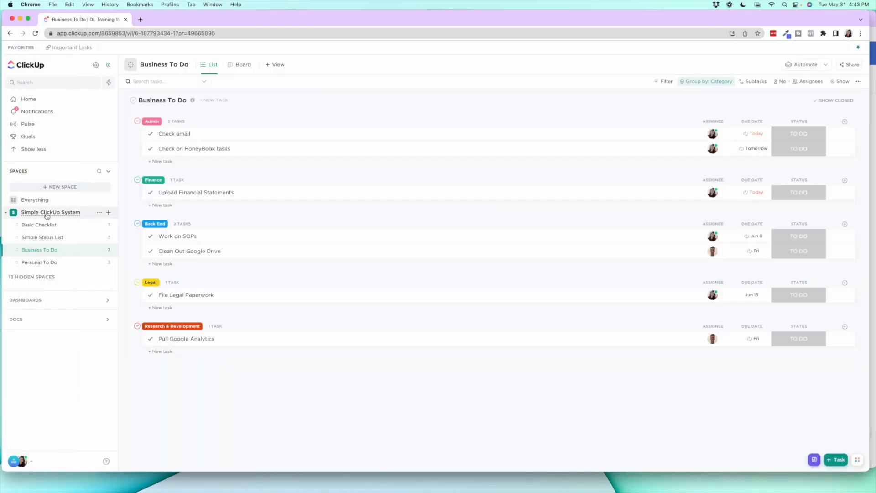
left_click(76, 215)
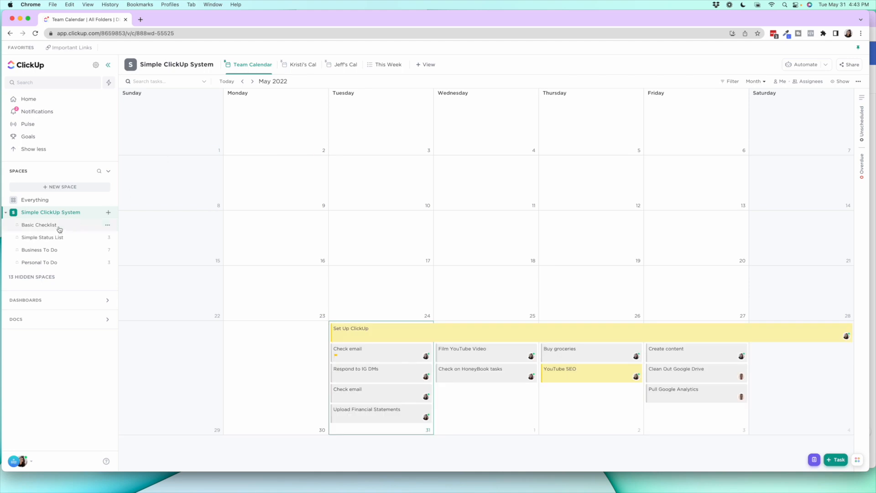
left_click(59, 229)
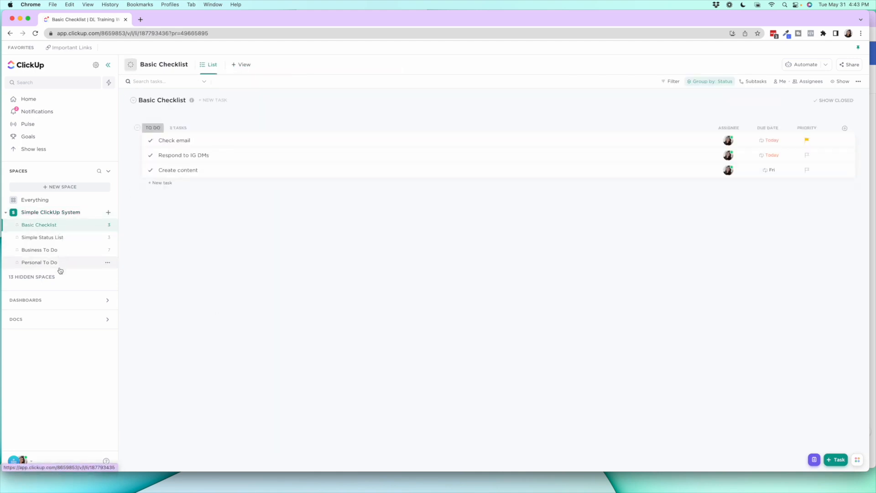
Review what can be created inside the Simple ClickUp System space, and return to the Basic Checklist in a full-width ClickUp window
left_click(108, 212)
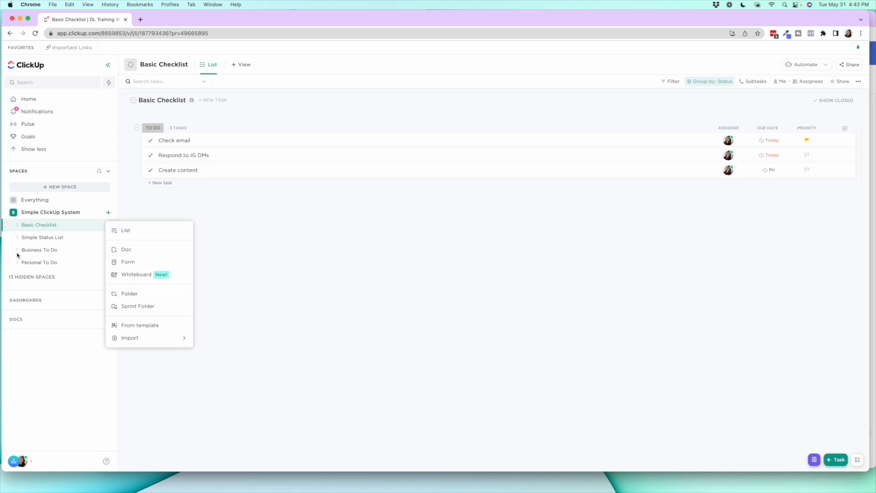
left_click(71, 214)
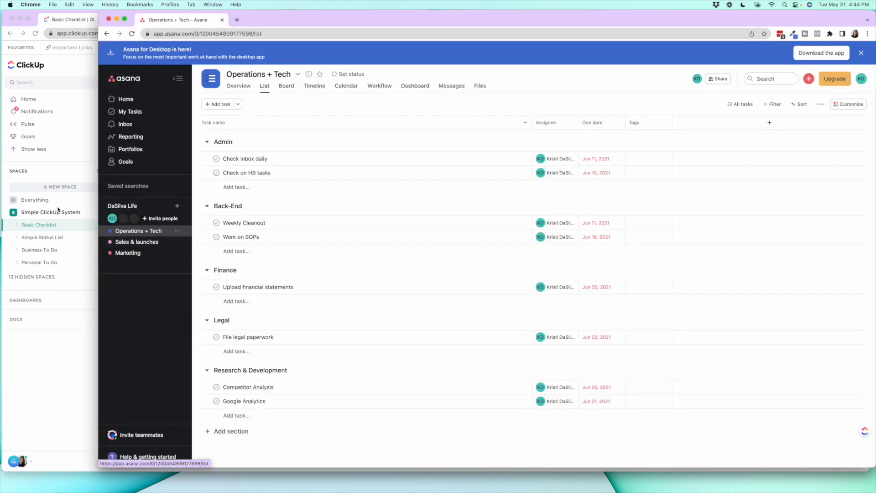
left_click(53, 220)
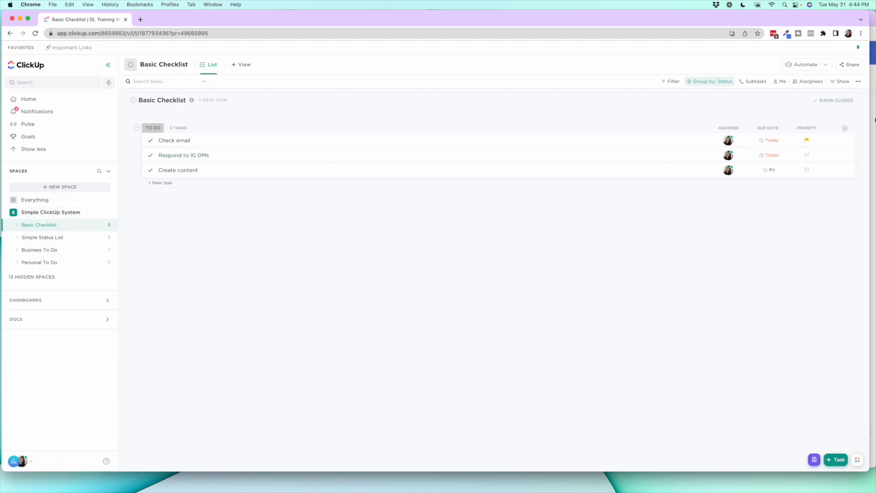
left_click_drag(867, 12, 874, 12)
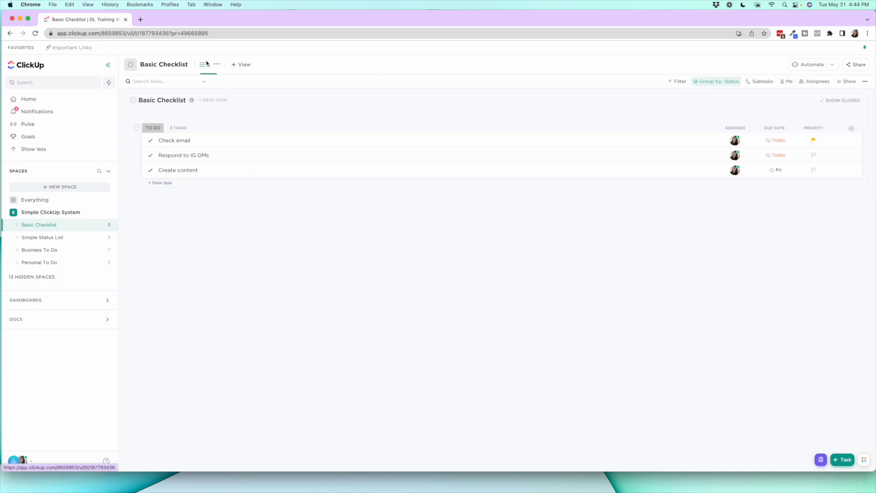
Start a new space named after its owner, with a purple avatar and shared with the workspace
left_click(66, 188)
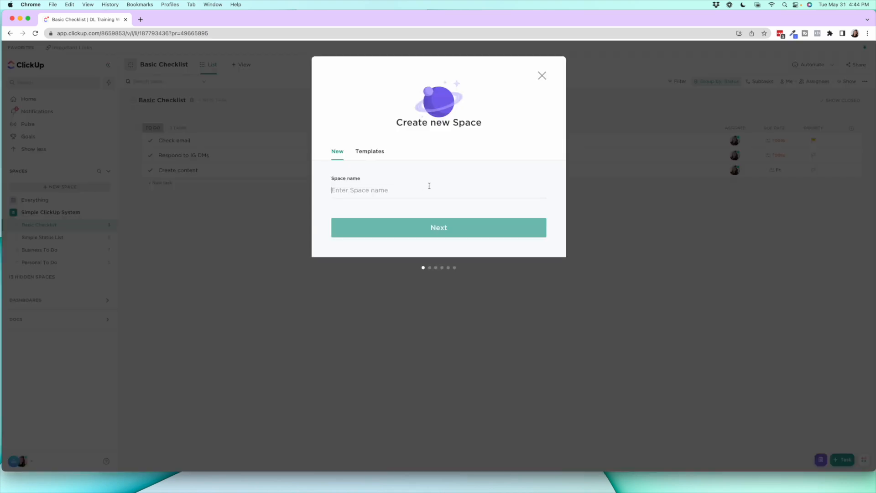
type("Kristi's Space")
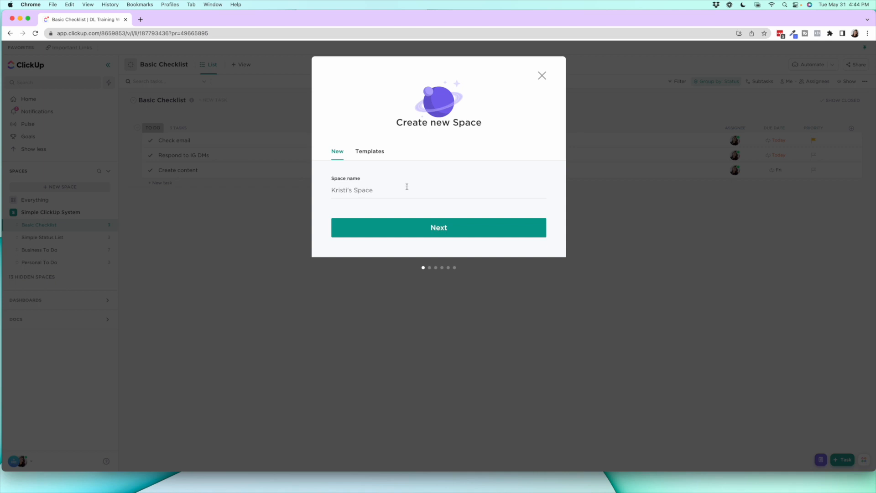
left_click(438, 231)
left_click(489, 144)
left_click(457, 248)
left_click(454, 256)
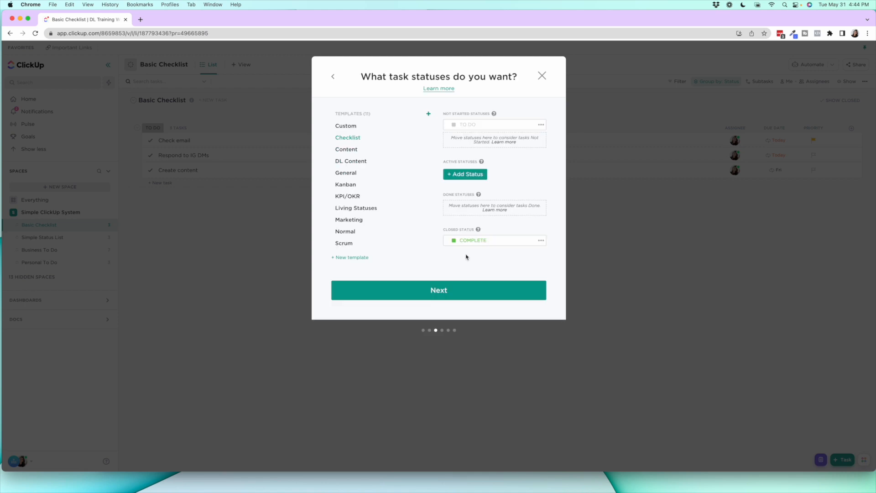
Preview the Content and General status templates, and choose the Custom template with To Do and Complete for the new space
left_click(345, 150)
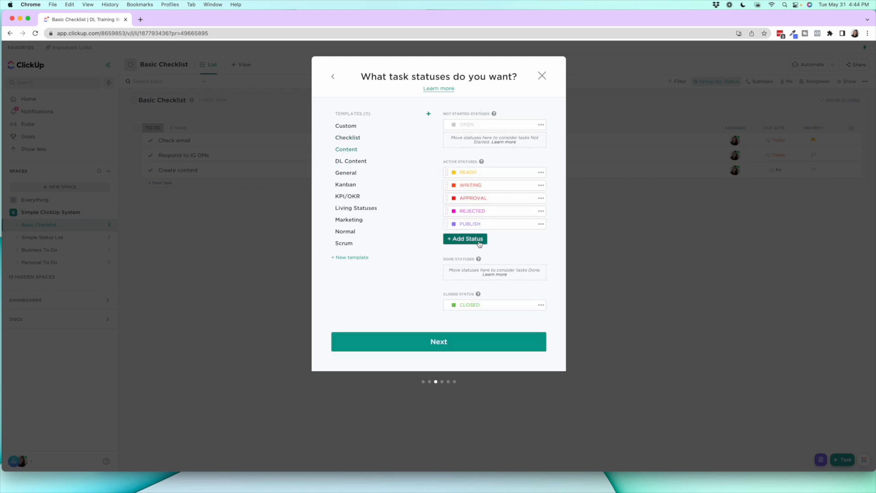
left_click(352, 172)
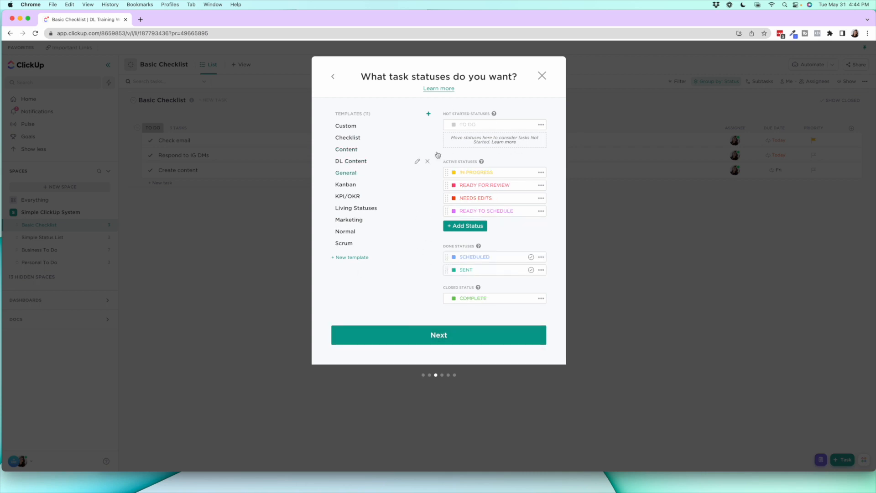
left_click(350, 128)
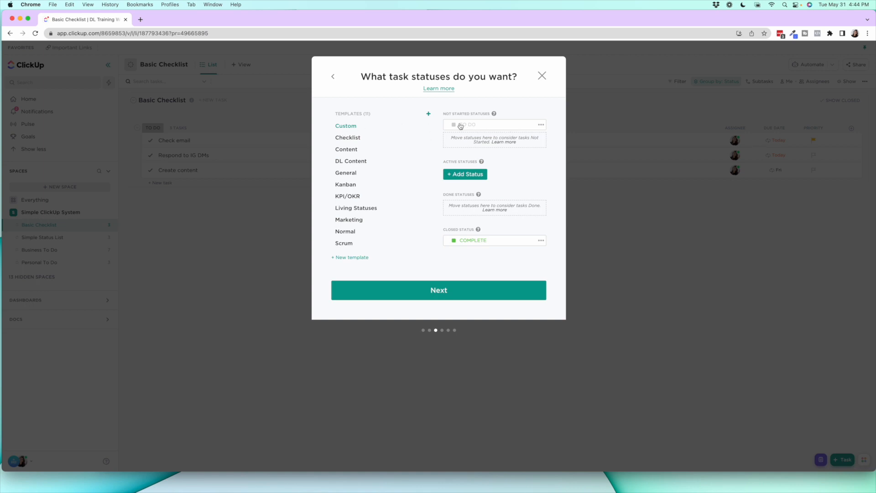
left_click(446, 292)
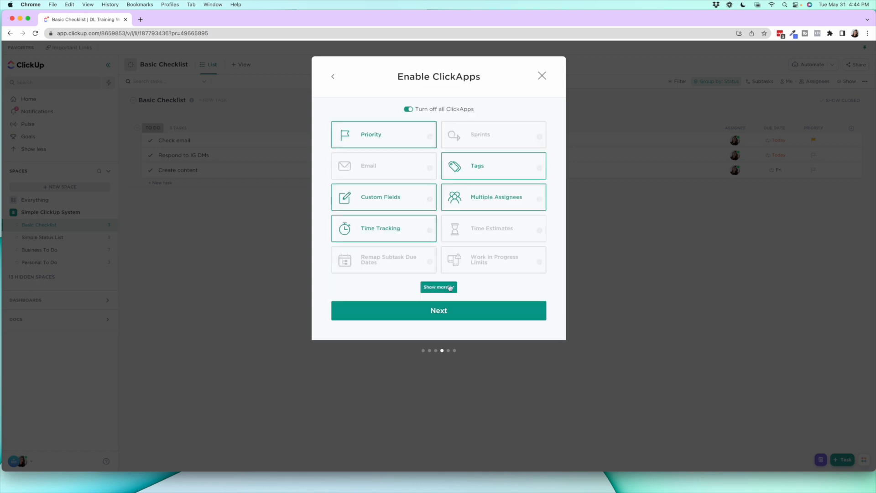
Enable all ClickApps for the new space, and review the full set before continuing to the view settings
left_click(409, 109)
left_click(410, 110)
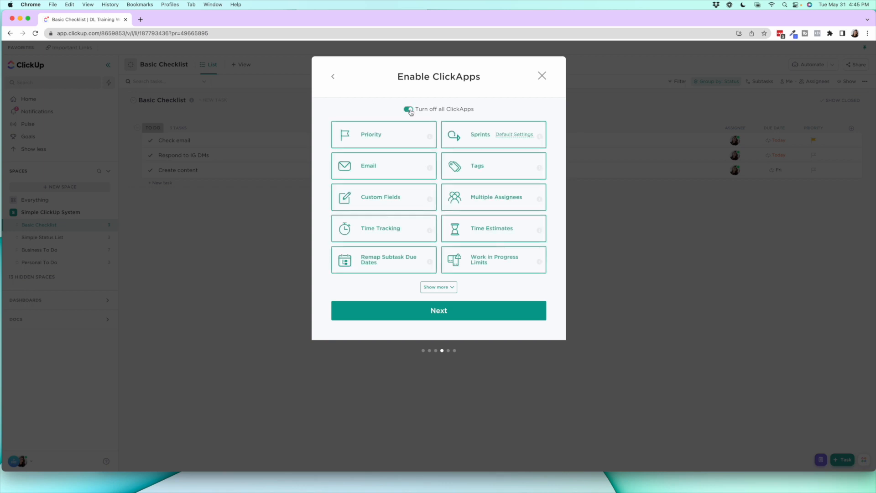
left_click(449, 289)
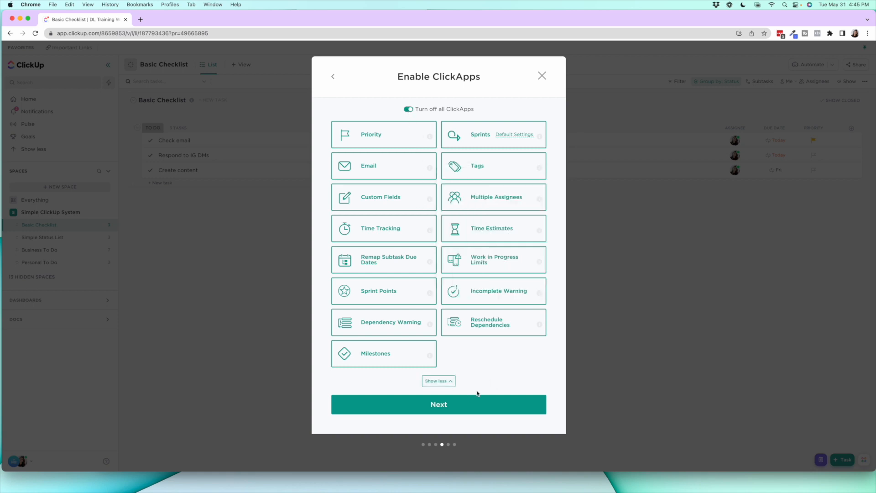
left_click(470, 405)
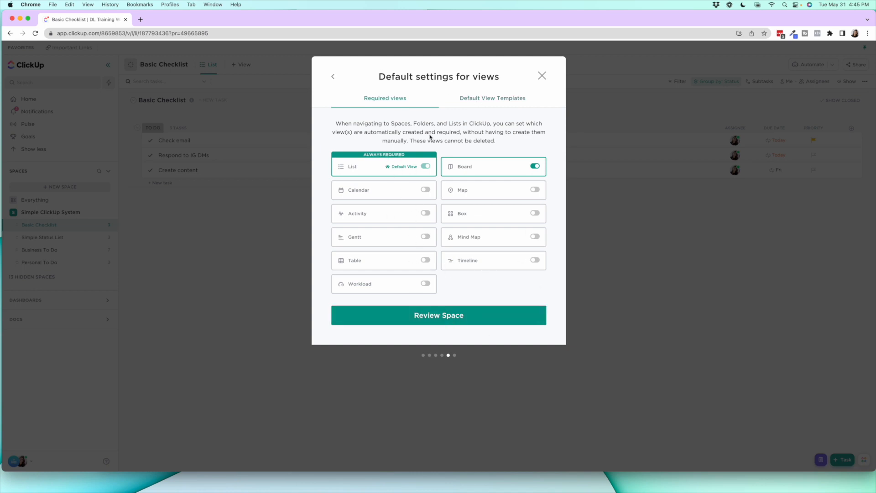
Enable Calendar, Activity, Gantt, Table, Workload, Map, Box, Mind Map and Timeline as required views, and create the space
left_click(426, 189)
left_click(425, 213)
left_click(425, 237)
left_click(425, 260)
left_click(426, 283)
left_click(535, 190)
left_click(535, 213)
left_click(535, 237)
left_click(535, 260)
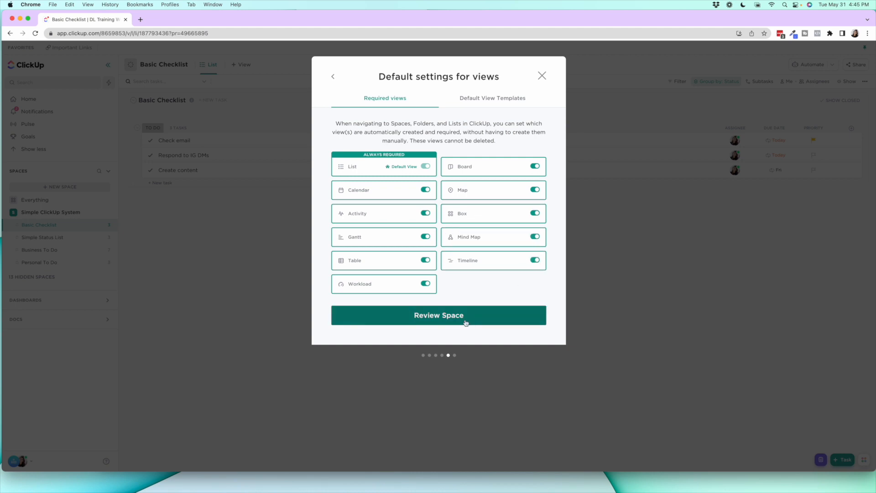
left_click(465, 319)
left_click(470, 274)
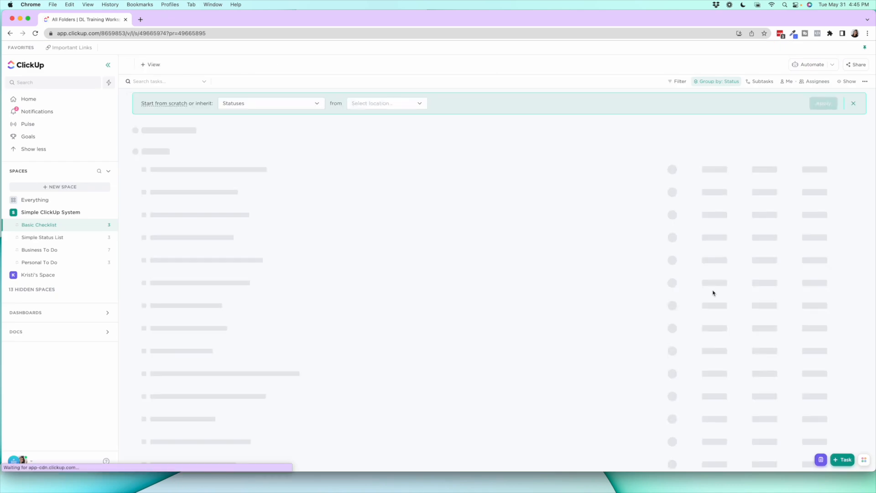
Open the new space's List and review its views and the further view types that can be added
left_click(62, 238)
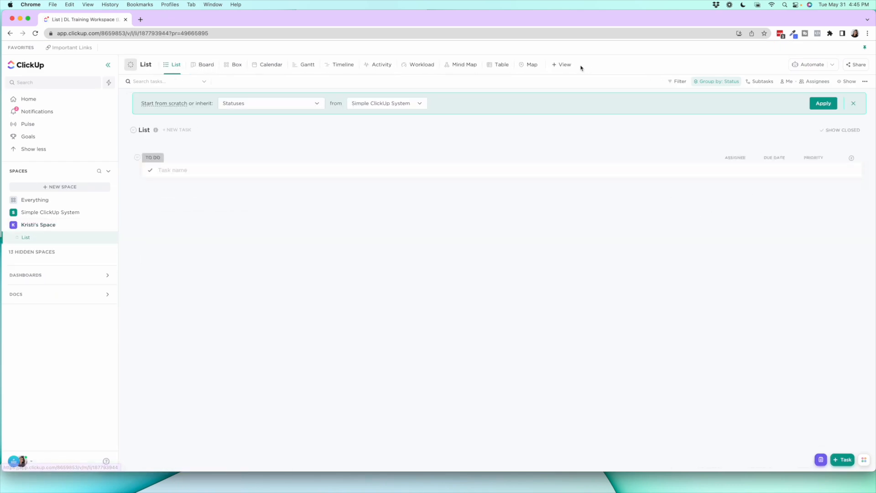
left_click(565, 65)
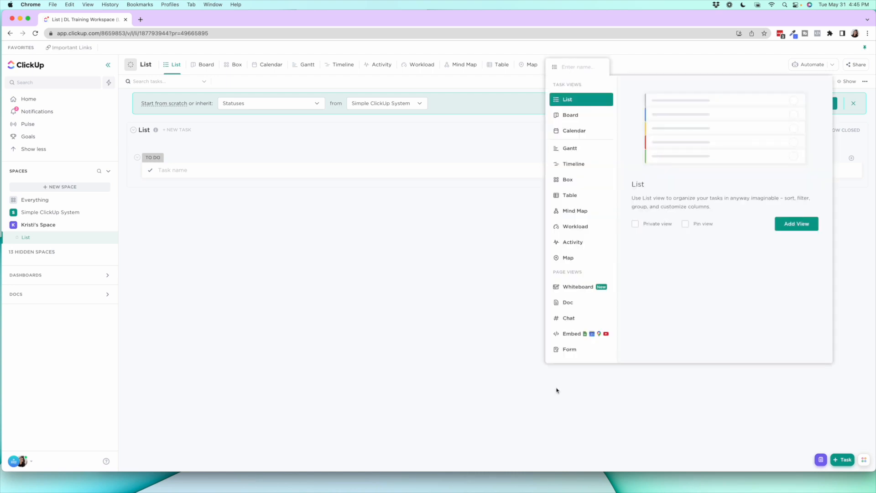
left_click(412, 252)
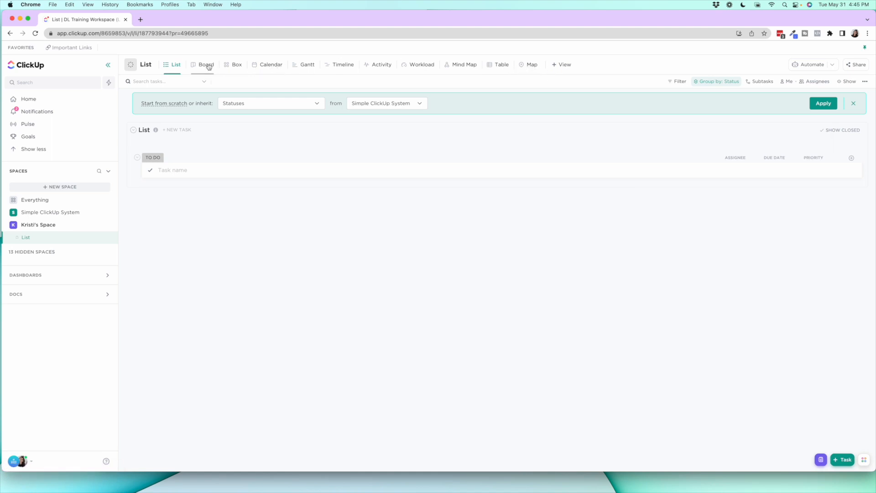
Edit the new space's default view settings to disable every optional view, keeping only List, and save the changes
left_click(105, 227)
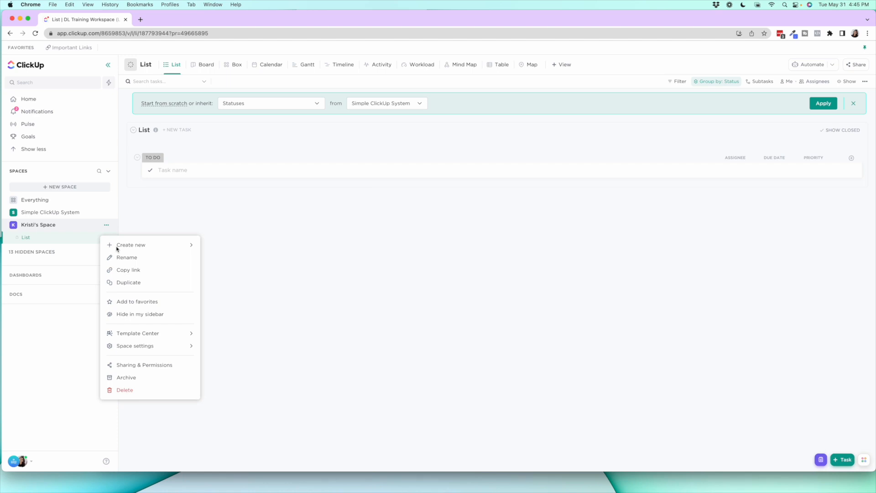
mouse_move(151, 346)
left_click(232, 353)
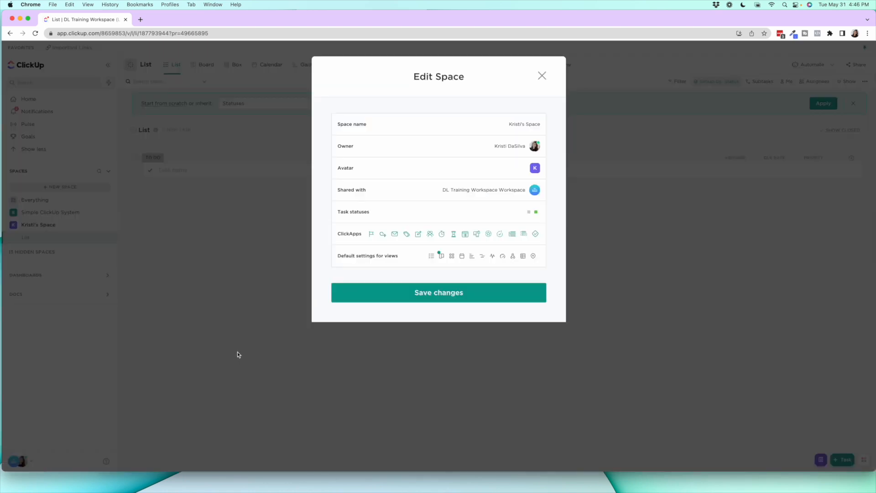
left_click(393, 256)
left_click(425, 189)
left_click(425, 213)
left_click(426, 236)
left_click(426, 260)
left_click(534, 260)
left_click(425, 283)
left_click(534, 236)
left_click(535, 213)
left_click(535, 189)
left_click(534, 166)
left_click(470, 317)
left_click(448, 288)
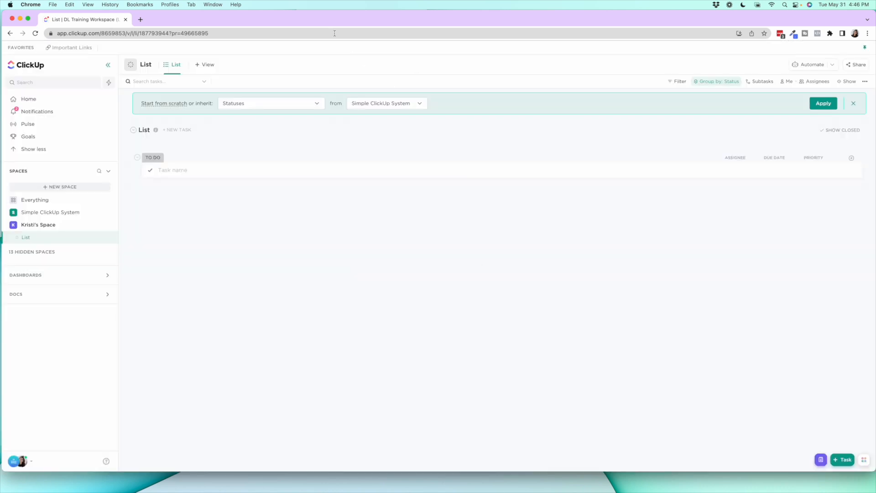
Review the view types that can be added to the new space's List
left_click(205, 65)
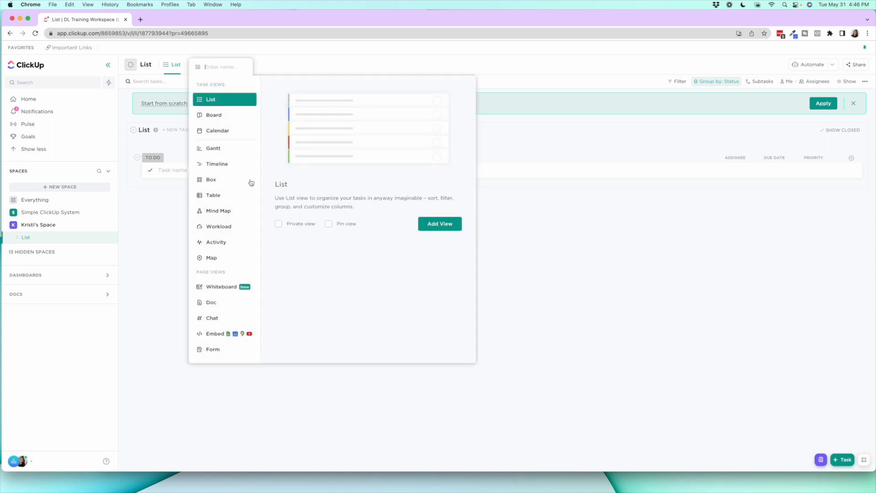
left_click(686, 280)
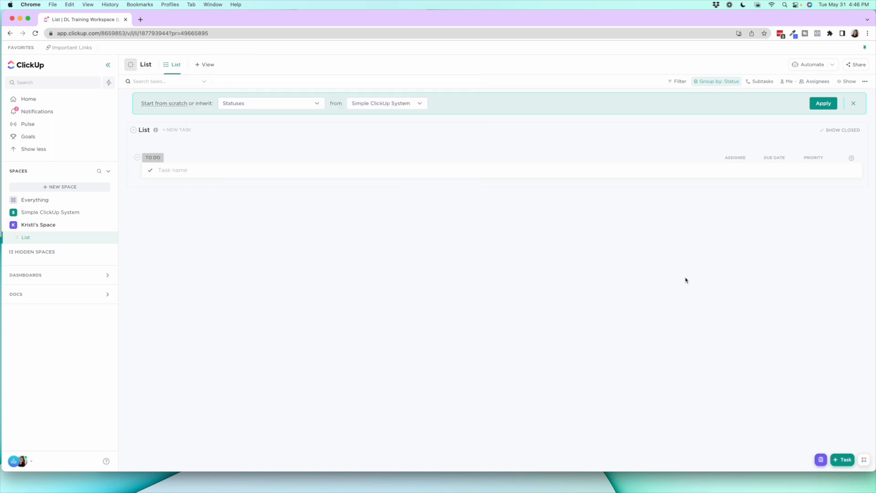
Open the Basic Checklist in the Simple ClickUp System space and review the assignee choices for the Create content task
left_click(63, 213)
left_click(61, 225)
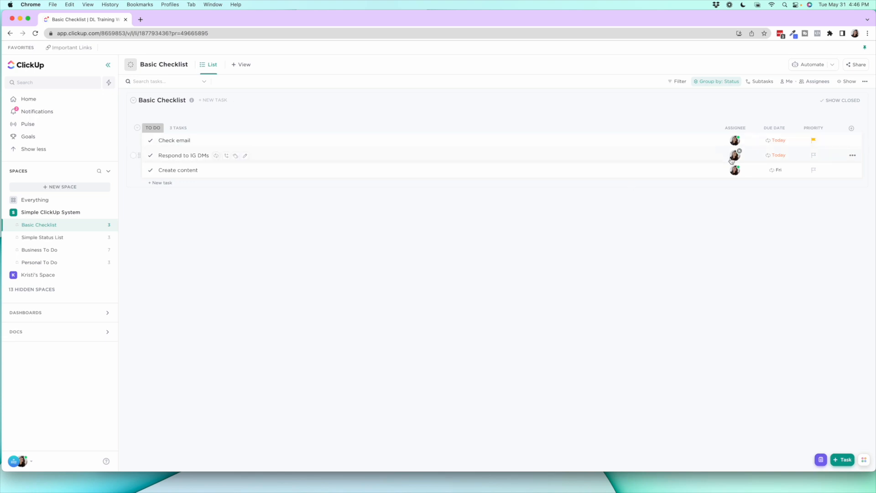
left_click(733, 173)
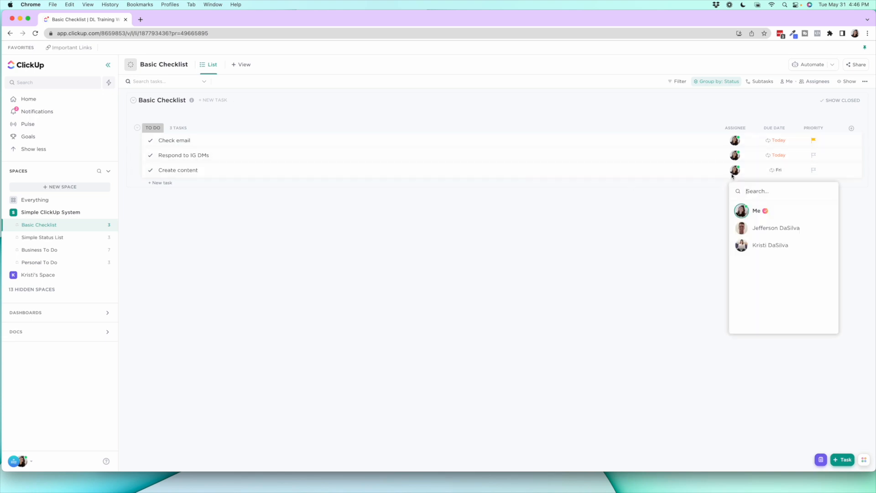
left_click(648, 244)
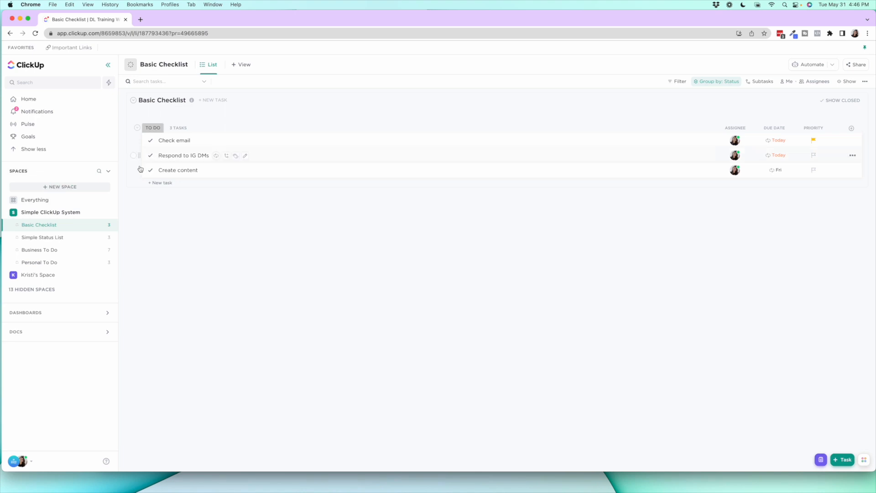
Create a list with the default name in the Simple ClickUp System space and dismiss its inherit-settings banner
left_click(109, 217)
left_click(120, 231)
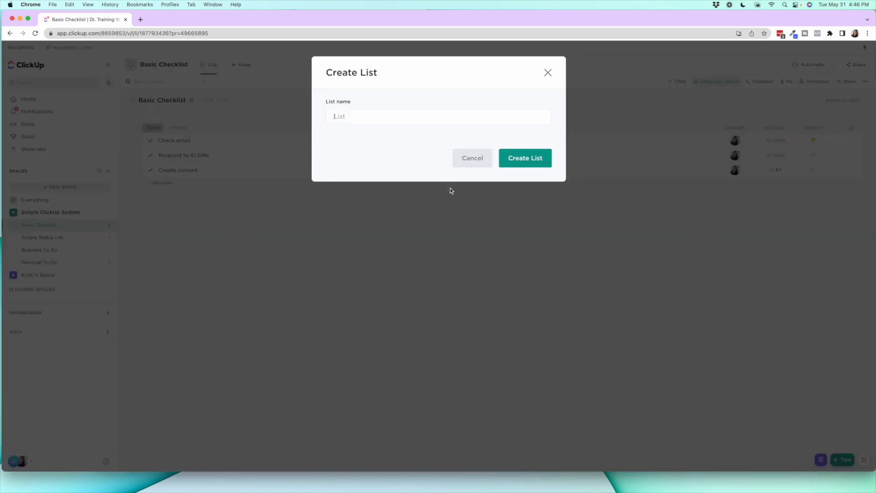
left_click(540, 157)
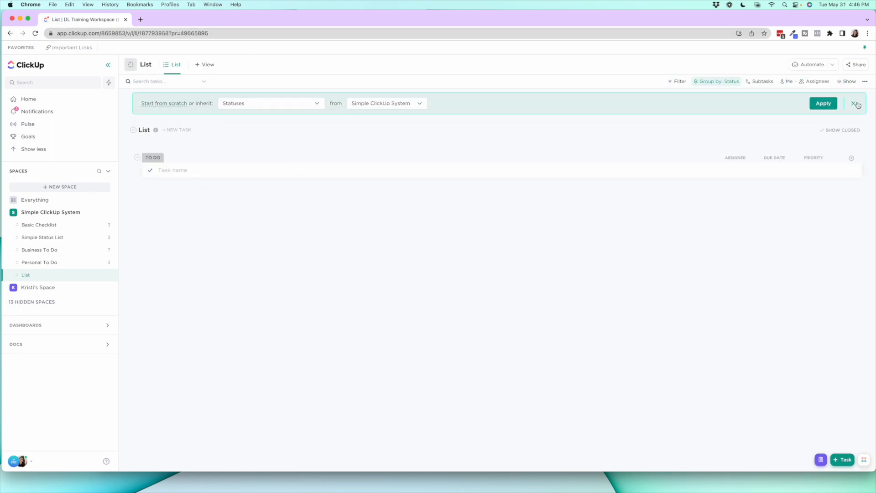
left_click(855, 104)
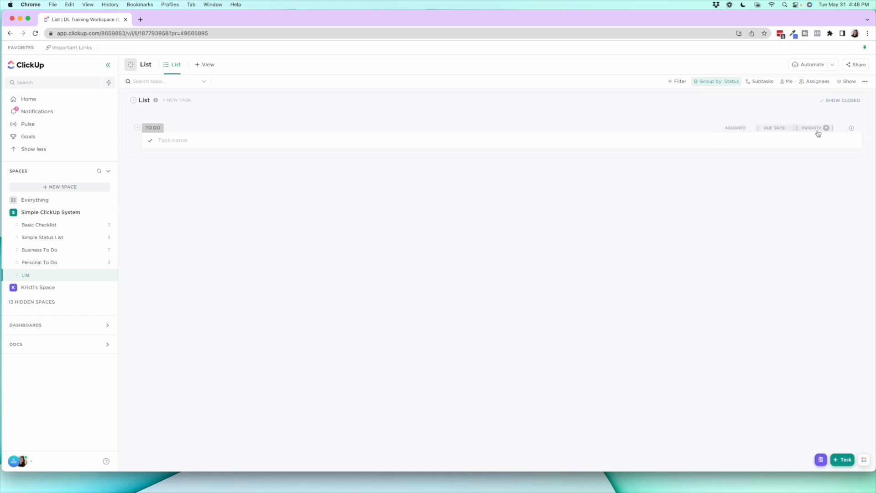
Delete the new unnamed list from the Simple ClickUp System space and return to the Basic Checklist
left_click(108, 275)
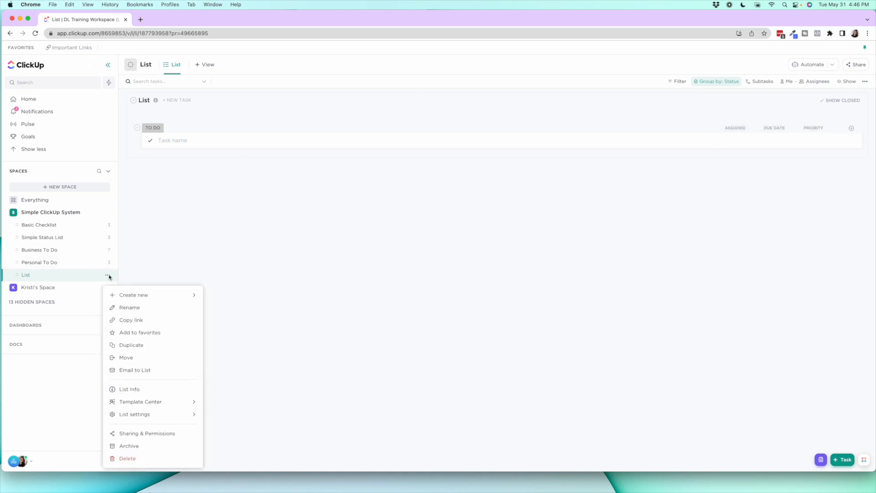
left_click(149, 458)
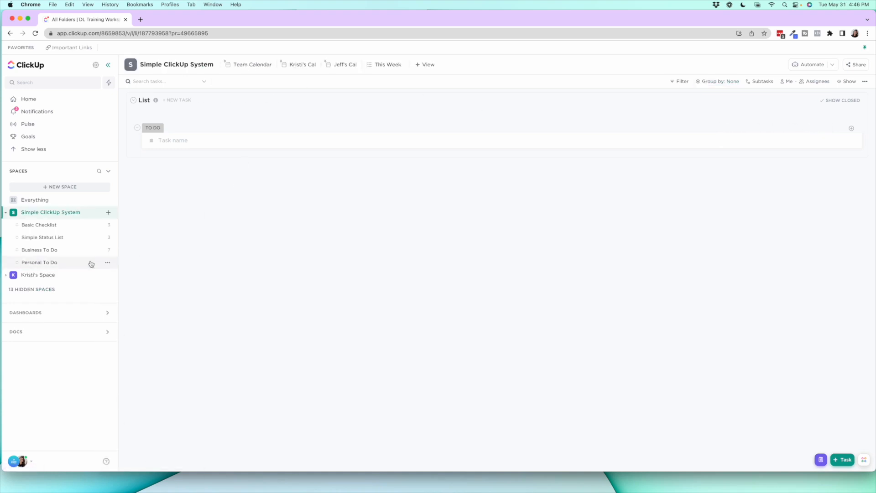
left_click(76, 226)
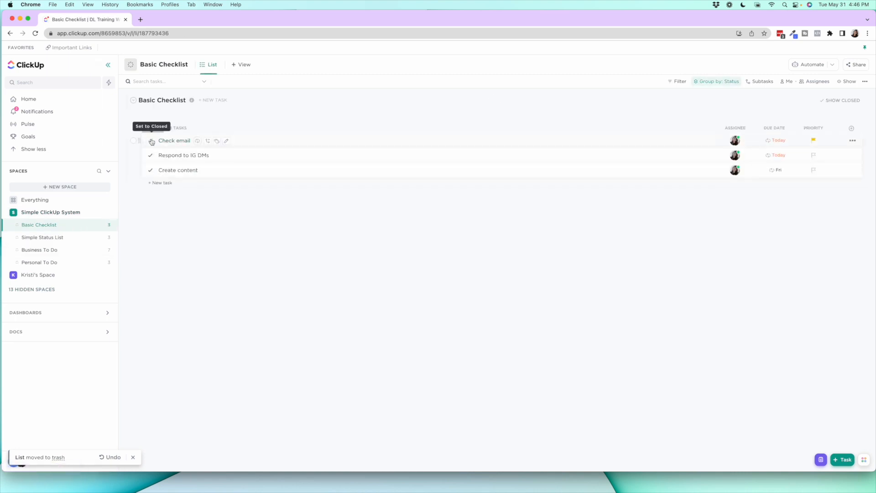
Add a task named Test to the Basic Checklist, mark it complete, and check it among the closed tasks before hiding them again
left_click(161, 183)
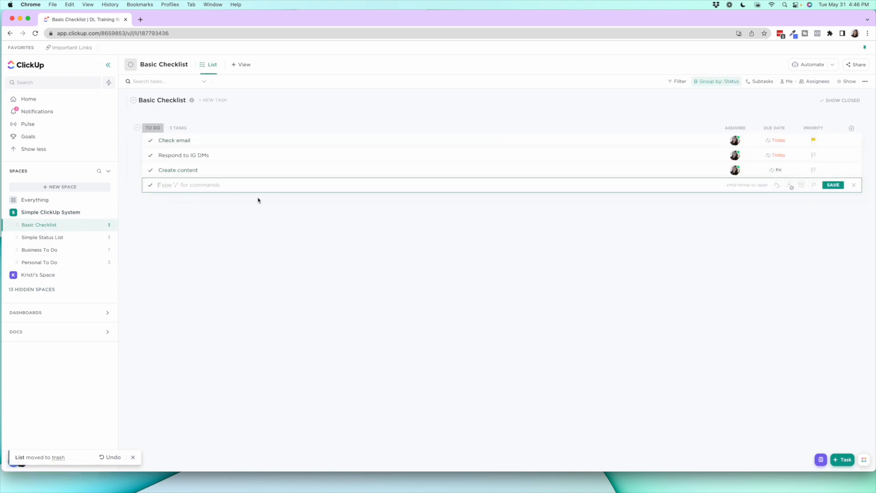
type("Test")
key("Return")
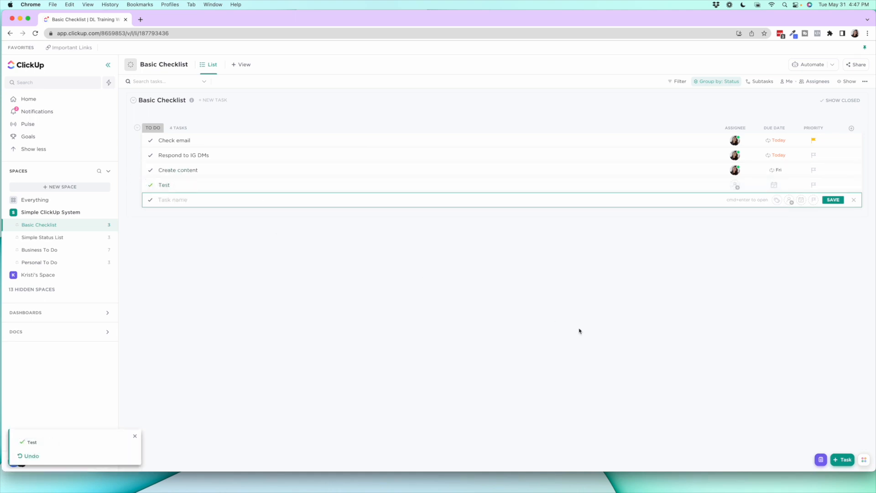
left_click(844, 101)
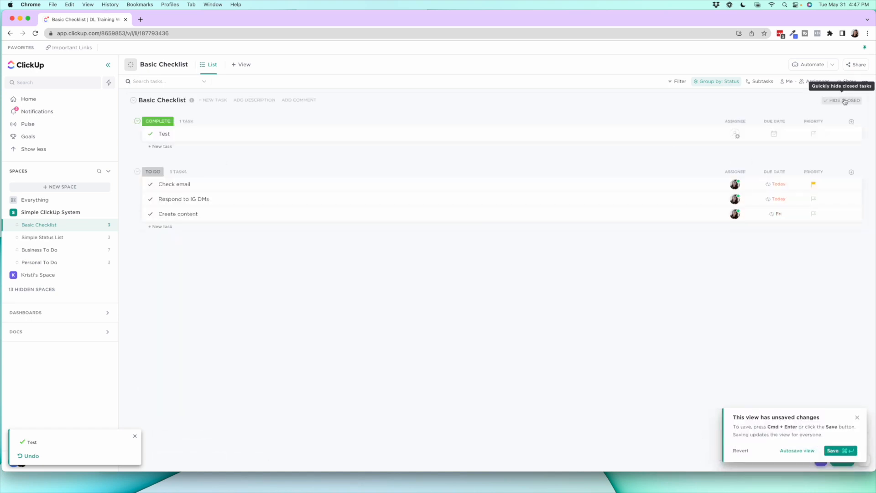
left_click(845, 101)
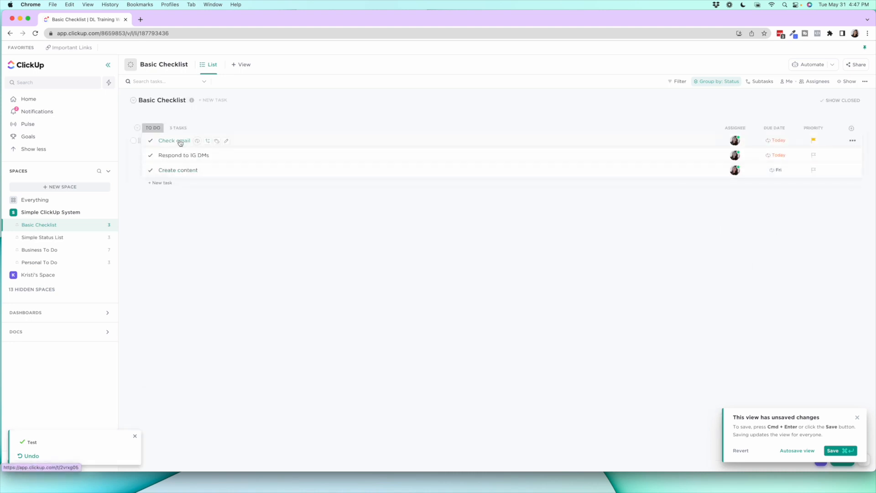
Review the due date options of Check email and the priority options of Respond to IG DMs, and dismiss the unsaved-changes notice
left_click(779, 141)
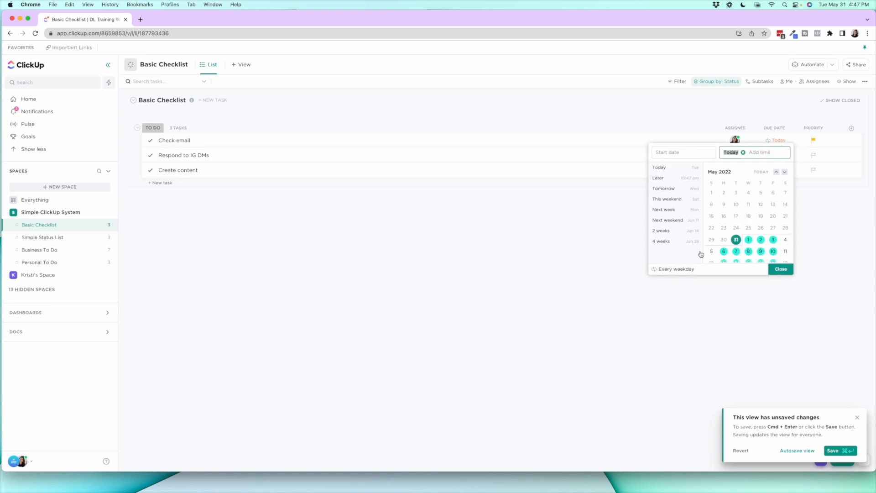
left_click(781, 269)
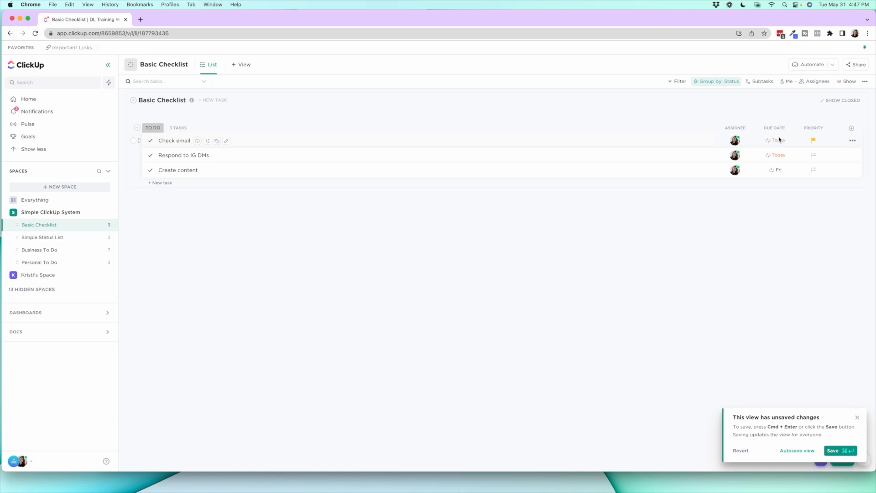
left_click(813, 156)
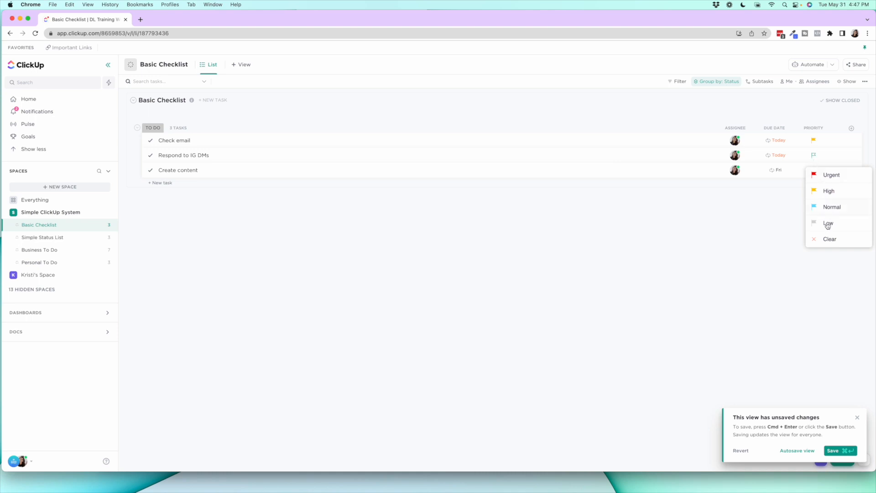
left_click(757, 218)
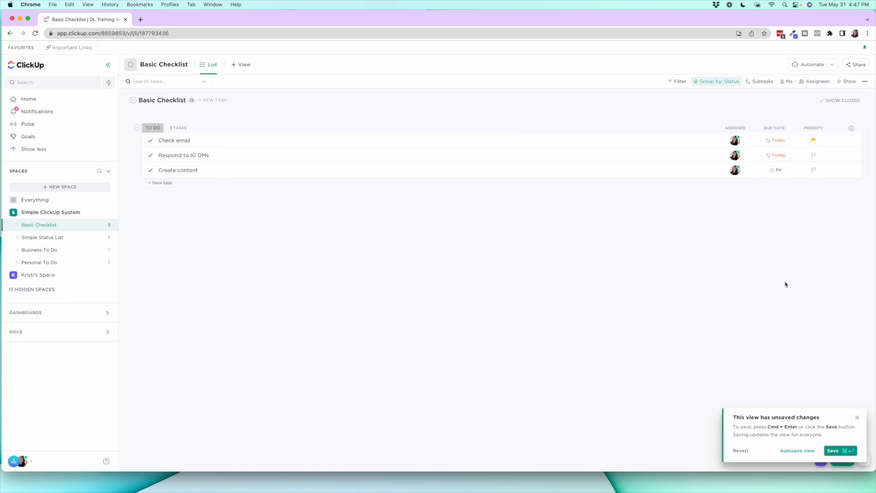
left_click(858, 418)
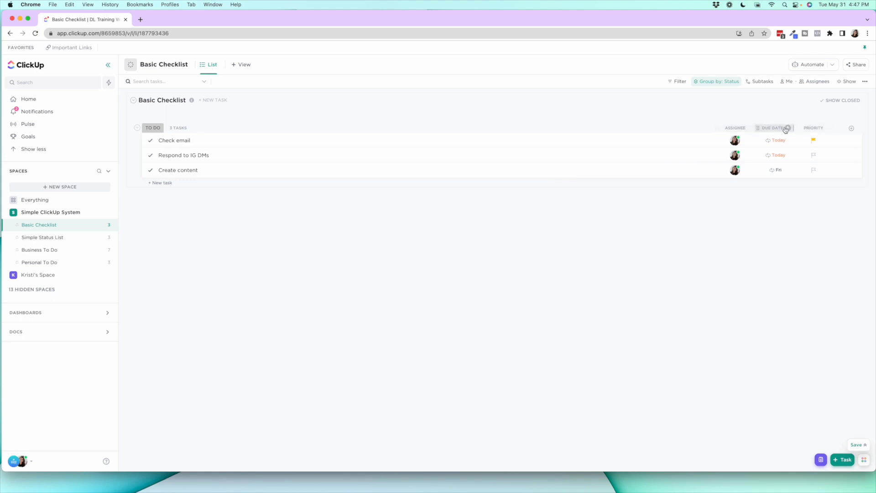
Examine the field types available for a new column in the Basic Checklist
left_click(850, 129)
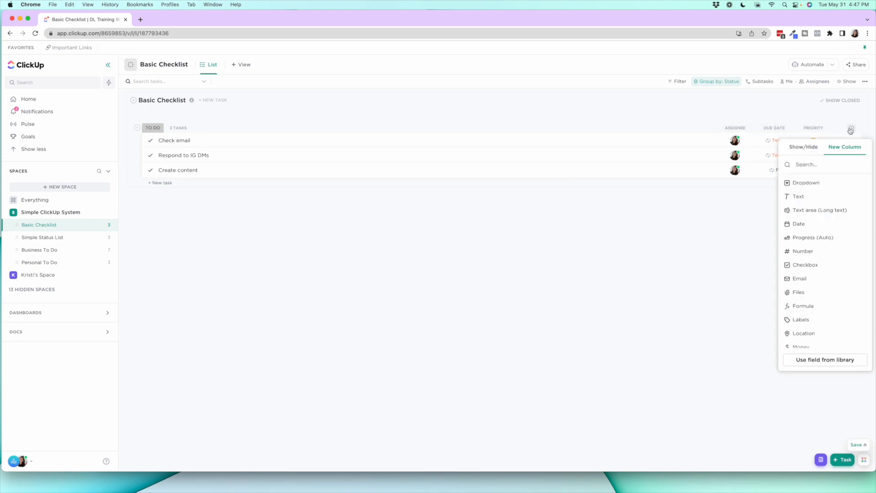
scroll(816, 249, "down", 5)
scroll(817, 247, "up", 5)
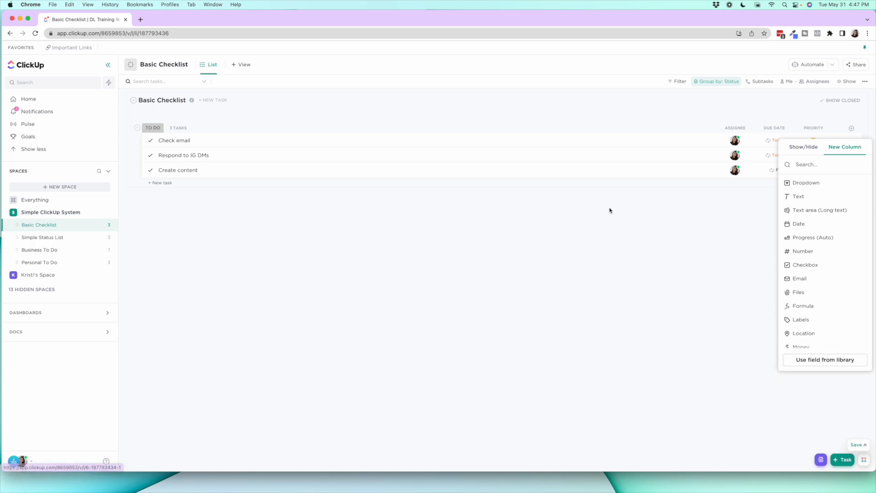
Show the Status field as a column in the Basic Checklist
left_click(804, 149)
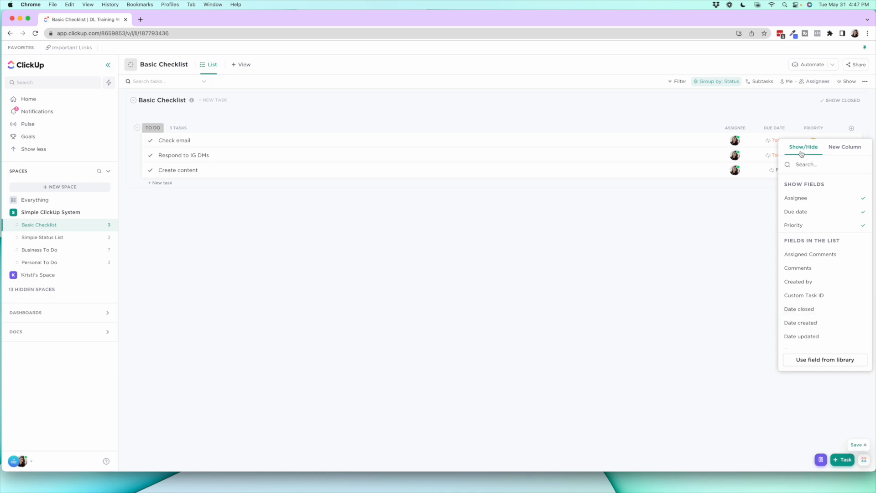
scroll(822, 255, "down", 10)
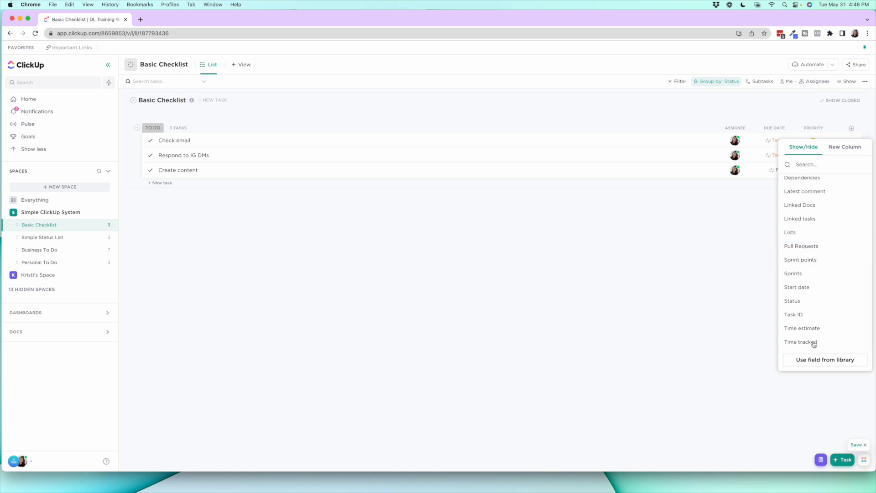
left_click(809, 306)
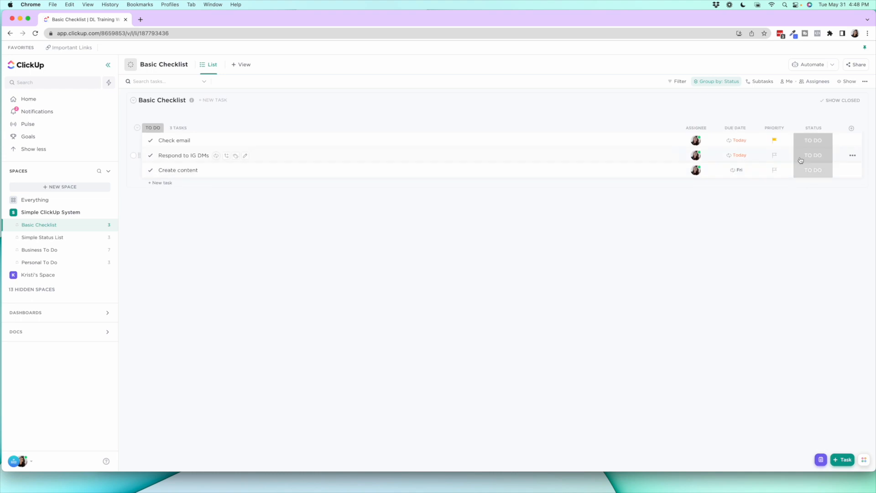
Set the Check email task's status to Complete and refresh the page so the recurring task updates
left_click(805, 132)
left_click(800, 116)
left_click(813, 146)
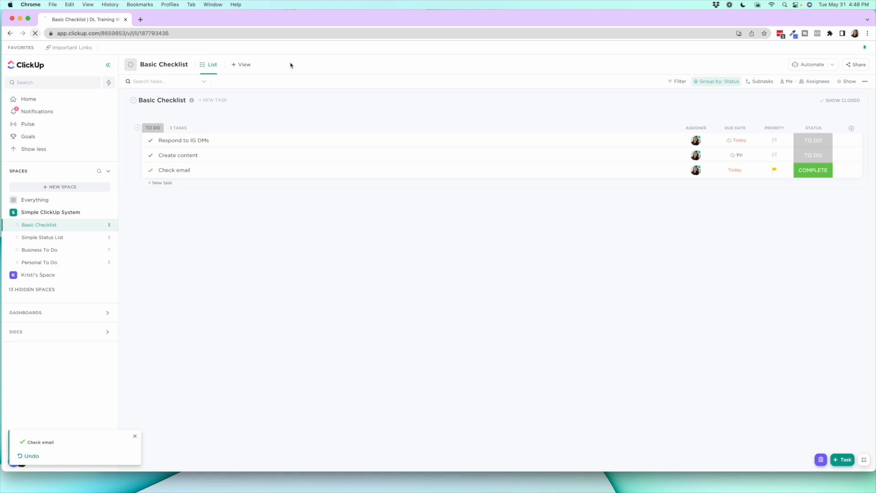
key("super+r")
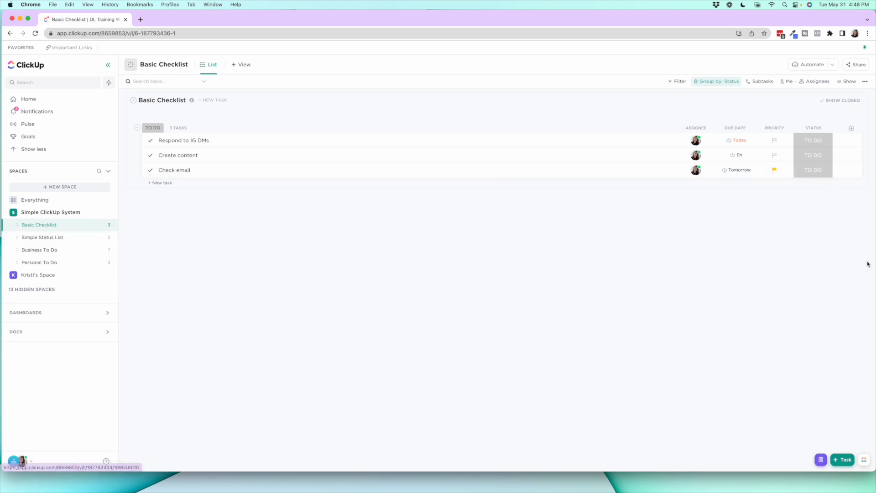
Hide the Status column in the Basic Checklist
left_click(812, 128)
left_click(817, 227)
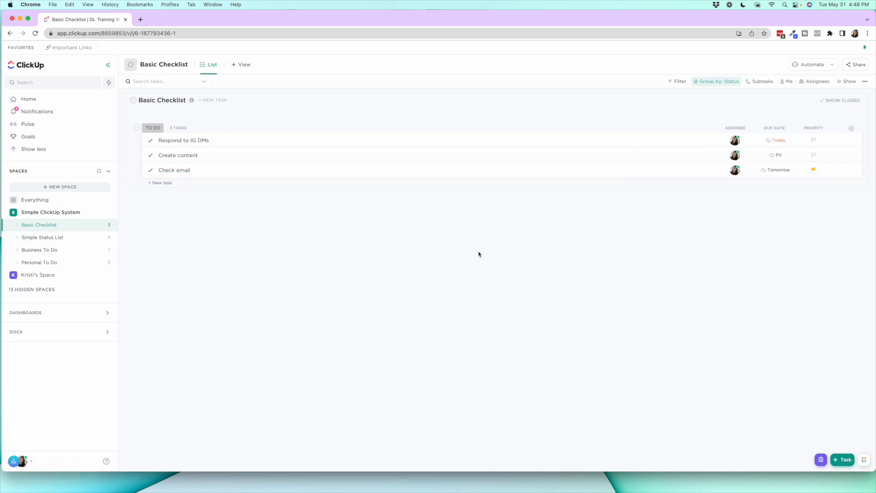
Hide the Priority column in the Basic Checklist and restore it from the list's available fields
left_click(810, 127)
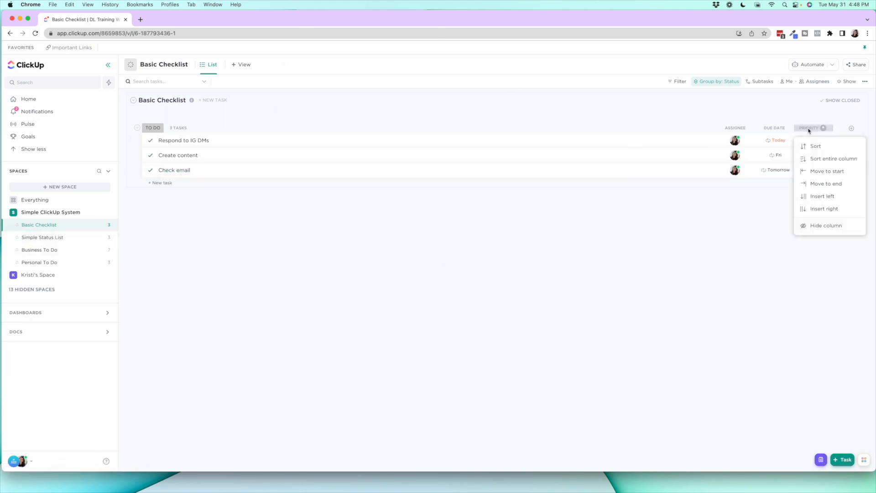
left_click(828, 231)
left_click(852, 128)
scroll(811, 245, "down", 10)
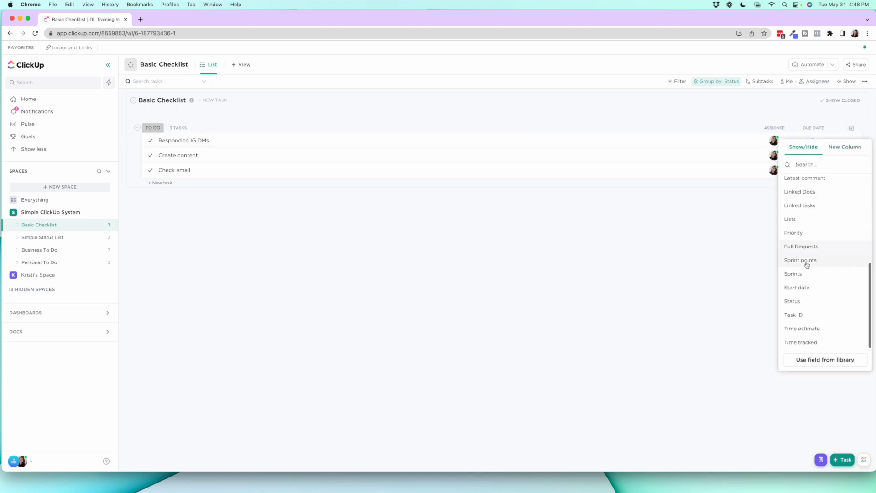
left_click(805, 233)
left_click(730, 234)
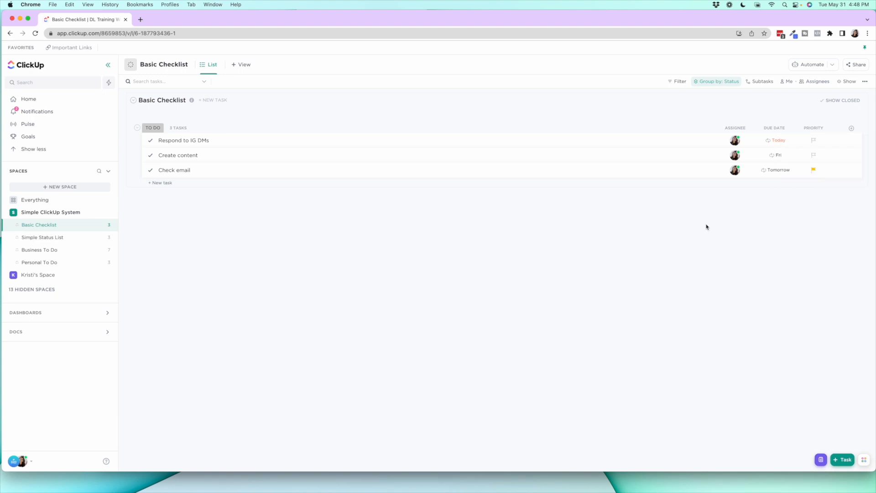
Open the Respond to IG DMs and Check email tasks in turn to review their details and activity, closing each one
left_click(176, 142)
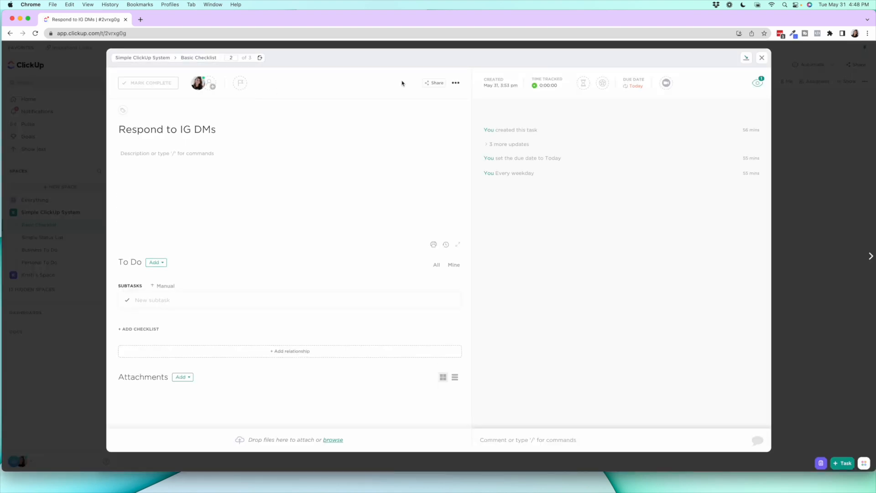
left_click(762, 58)
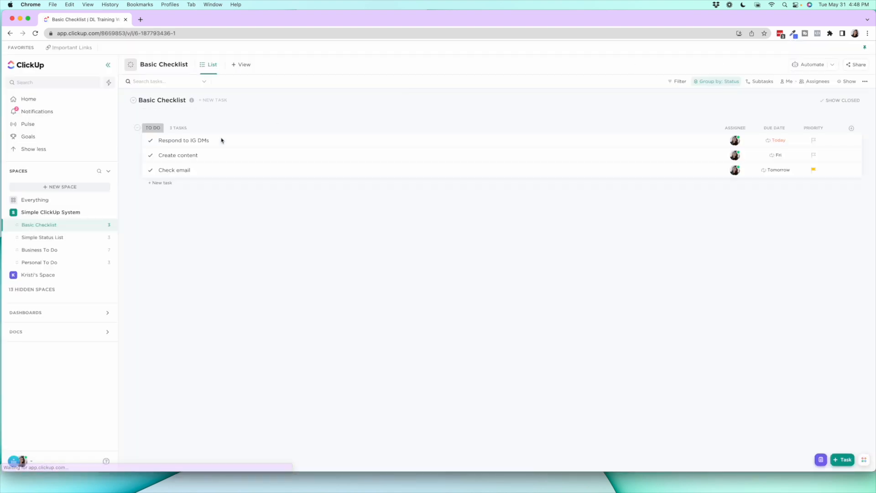
left_click(170, 171)
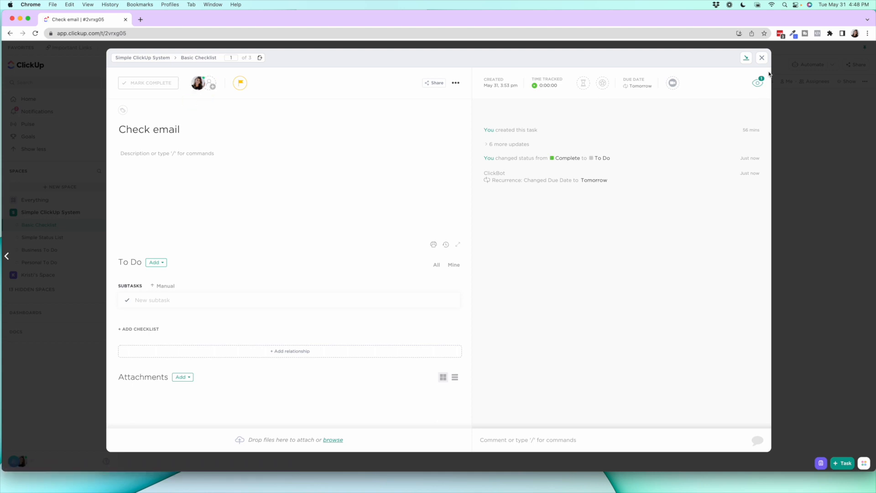
left_click(762, 58)
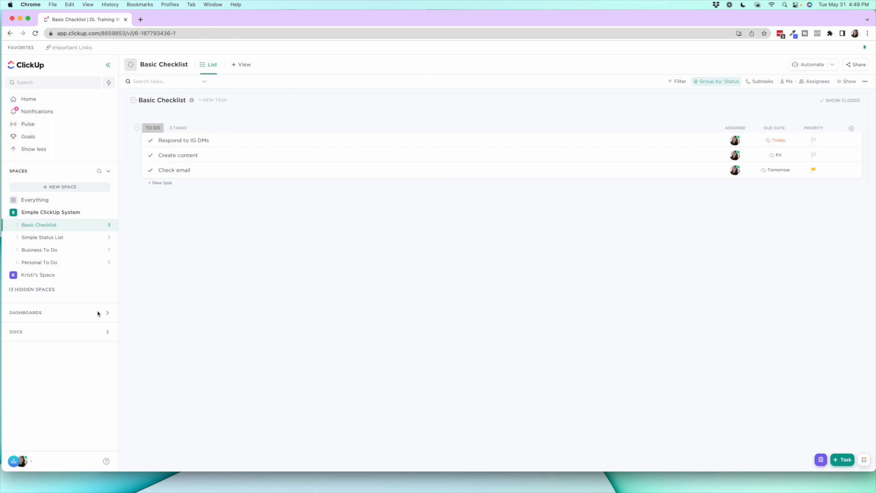
Open the Simple Status List and view the status options available for the Film YouTube Video task
left_click(57, 243)
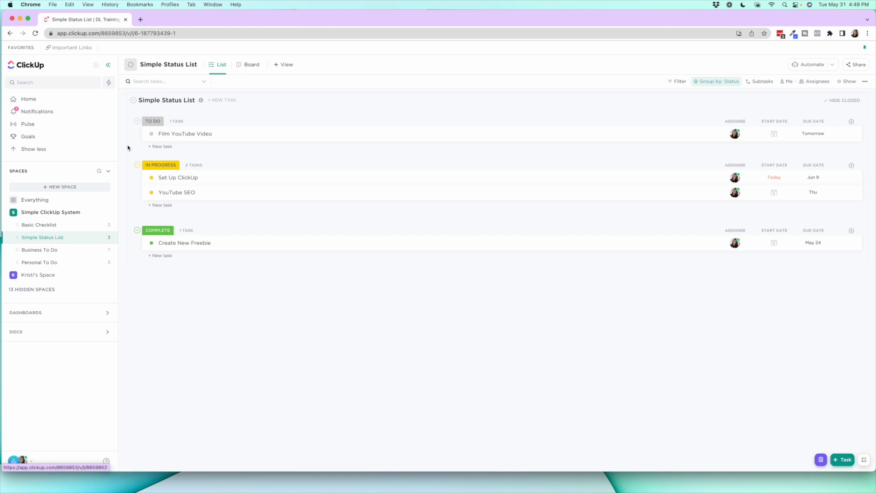
left_click(152, 134)
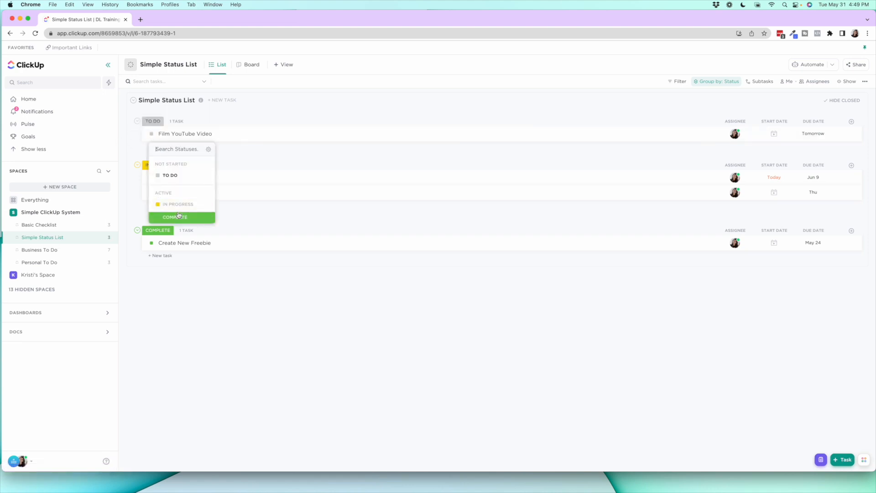
left_click(215, 330)
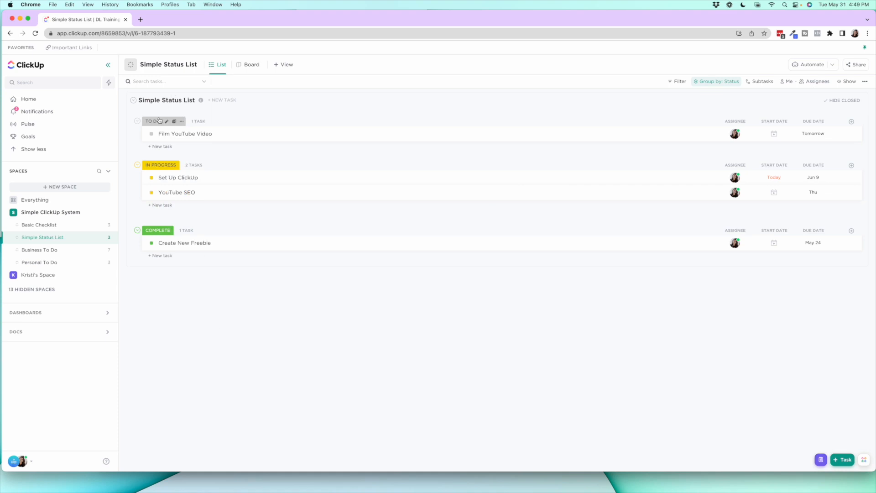
Switch to the Asana window to view the Operations + Tech list, and return to the full-width ClickUp window
left_click_drag(874, 11, 813, 10)
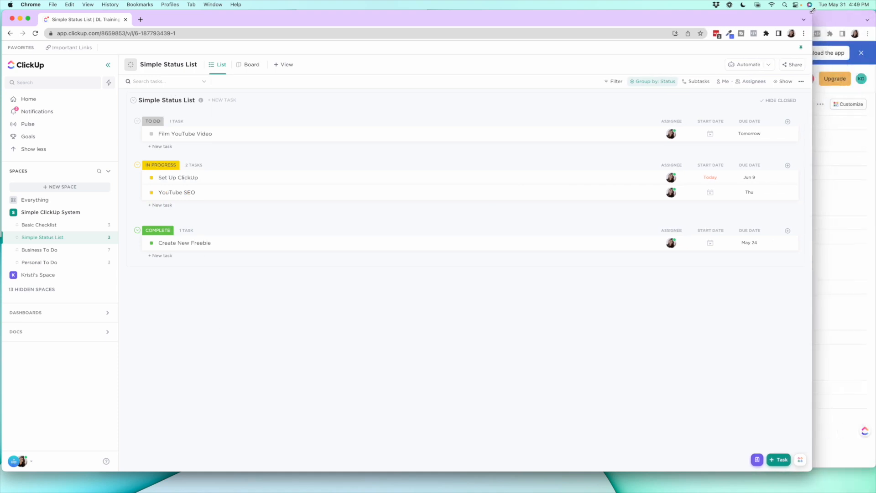
left_click(855, 17)
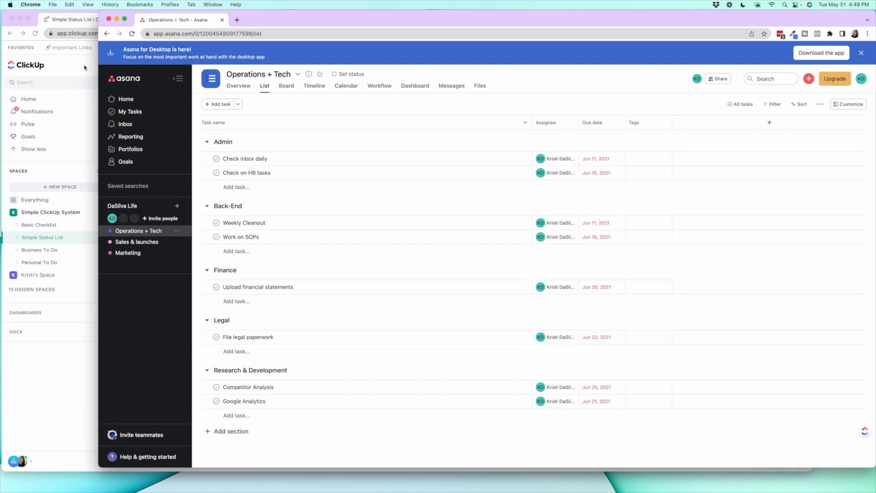
left_click(84, 67)
left_click_drag(811, 10, 875, 9)
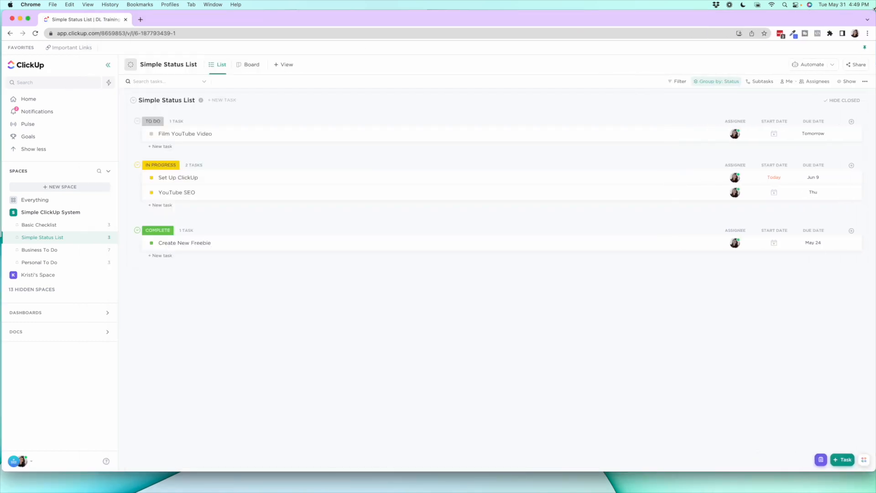
View the Simple Status List's grouping options and compare its layout with the Basic Checklist, ending on the Simple Status List
left_click(718, 81)
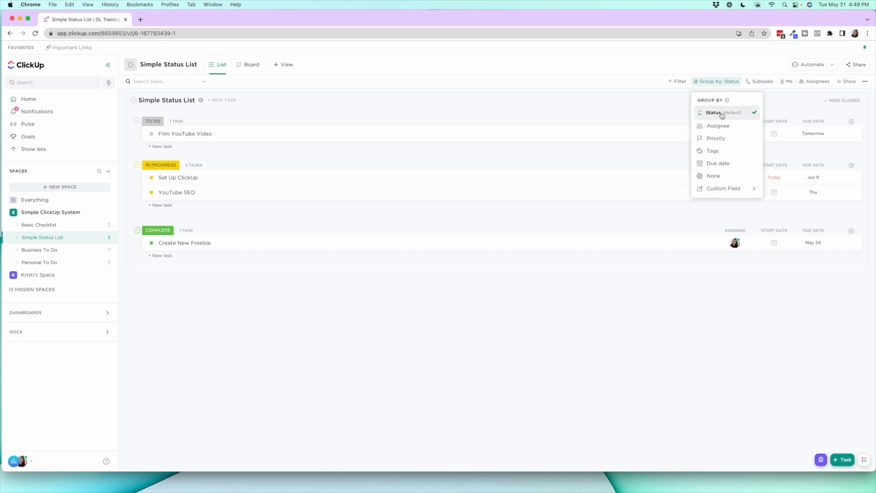
left_click(38, 224)
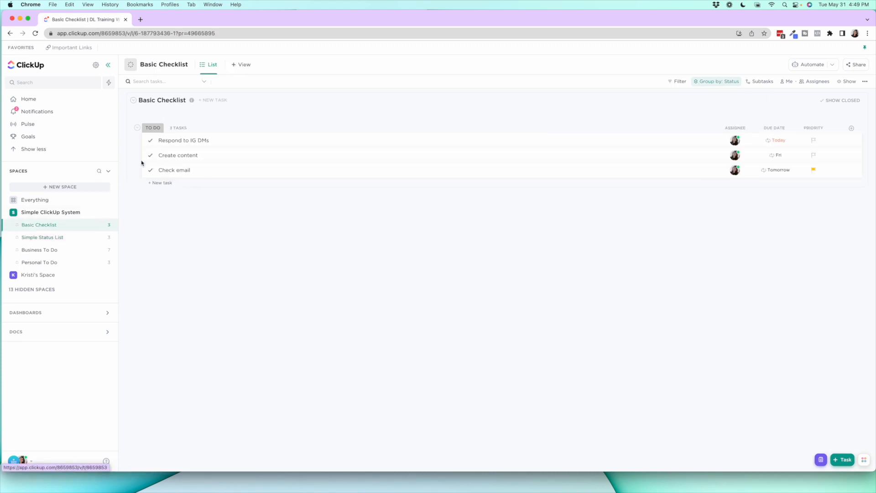
left_click(76, 239)
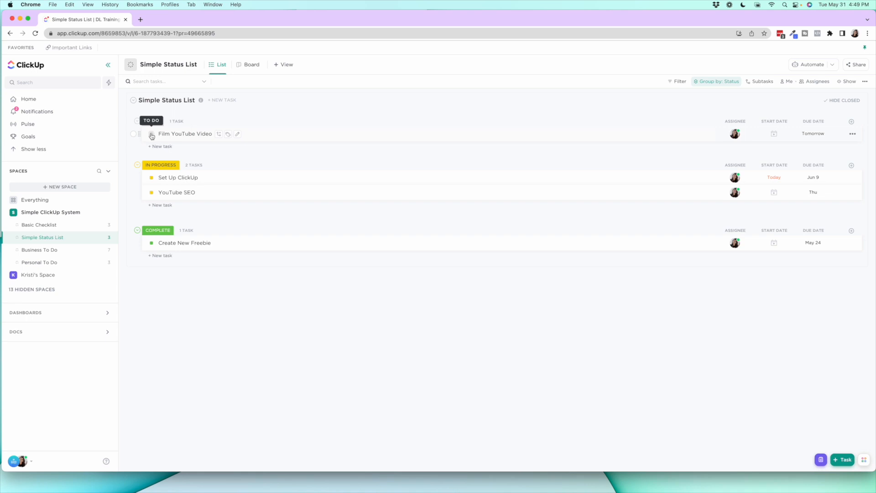
left_click(41, 225)
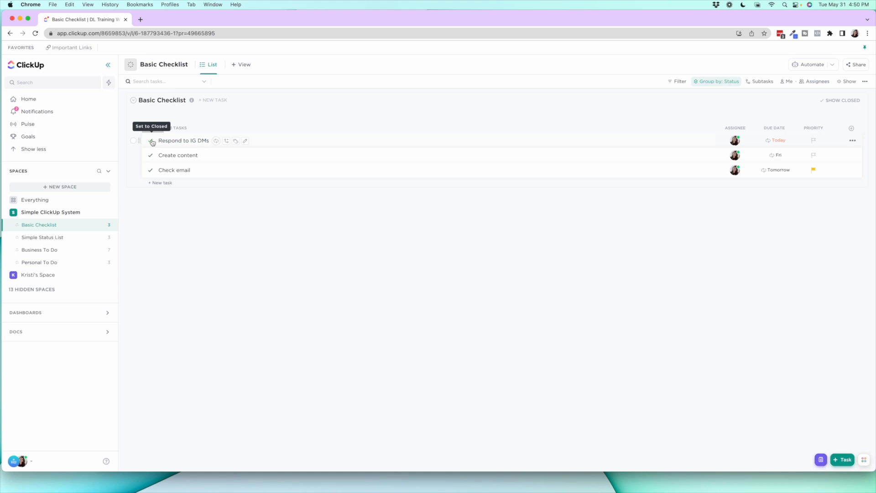
left_click(74, 237)
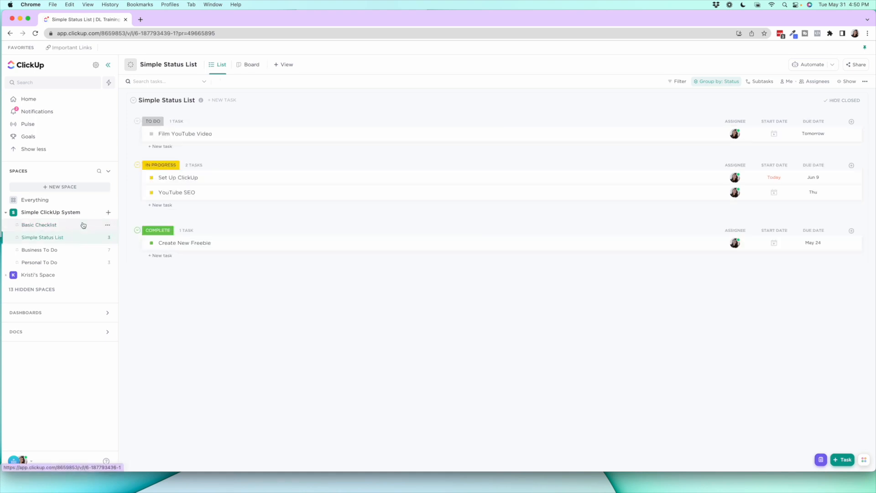
Review the Film YouTube Video task's status choices and the fields that can be shown or hidden as columns
left_click(152, 134)
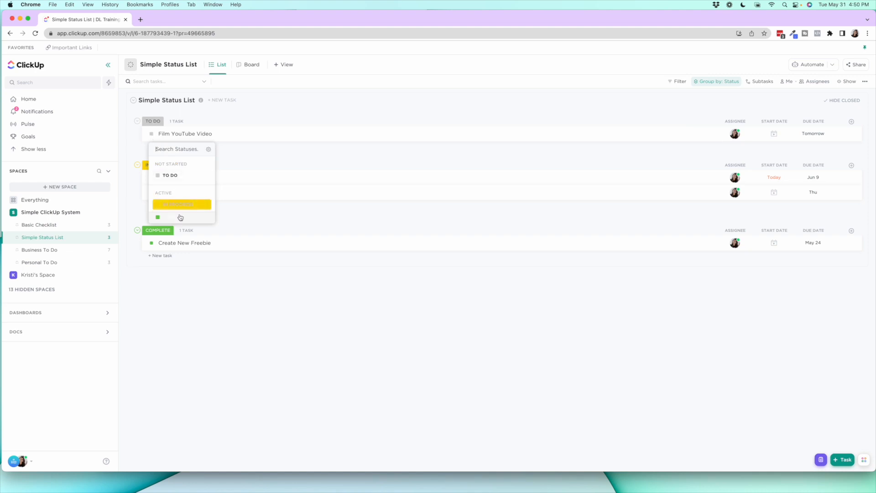
left_click(393, 356)
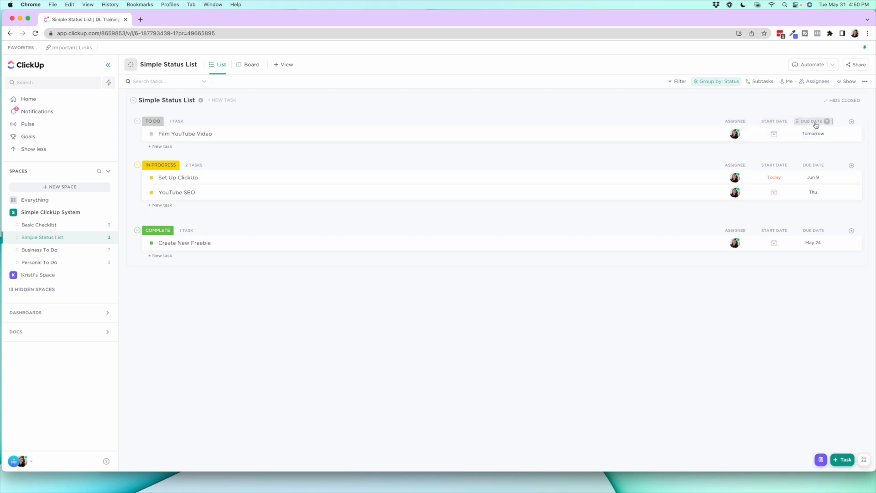
left_click(851, 122)
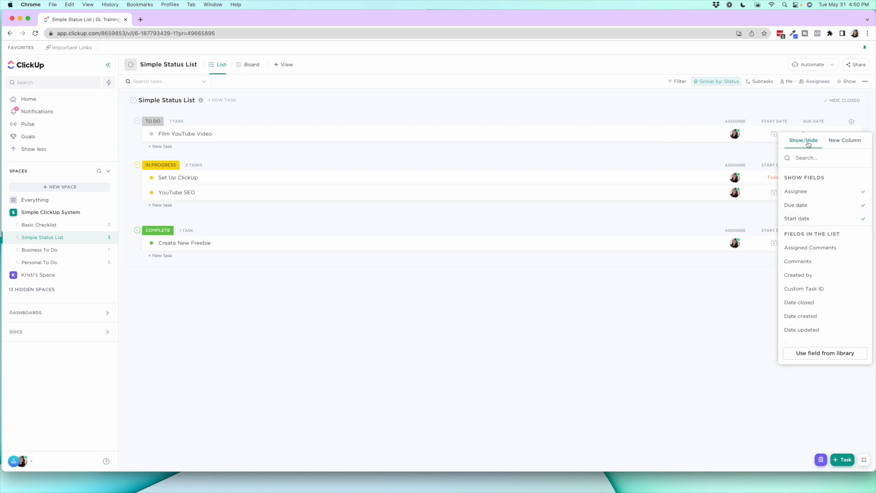
left_click(691, 308)
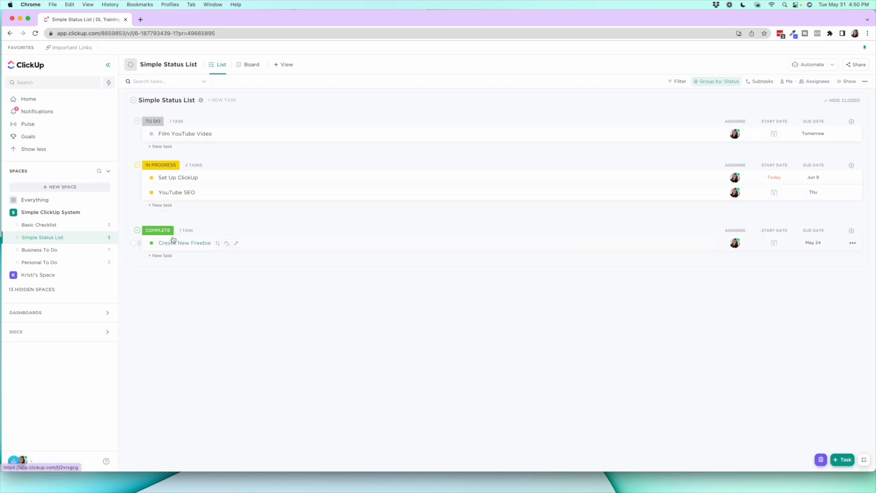
Hide and reshow the closed tasks in the Simple Status List, and reverse and restore its status group order
left_click(850, 102)
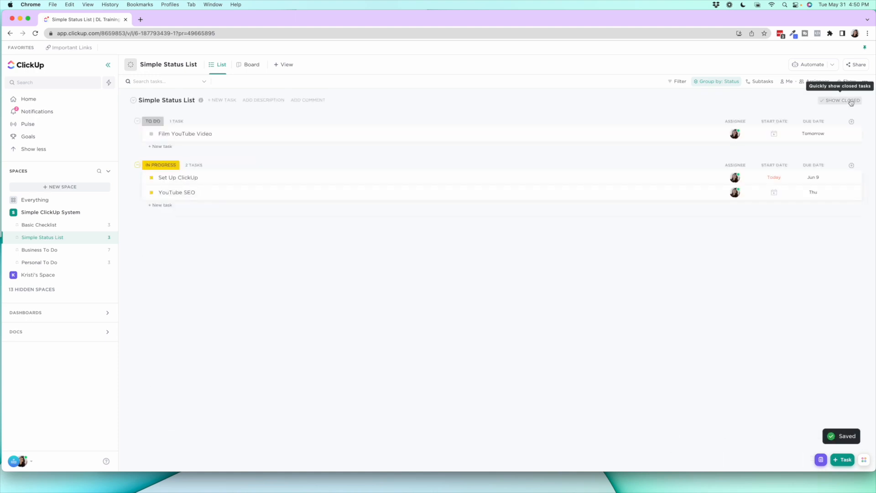
left_click(851, 101)
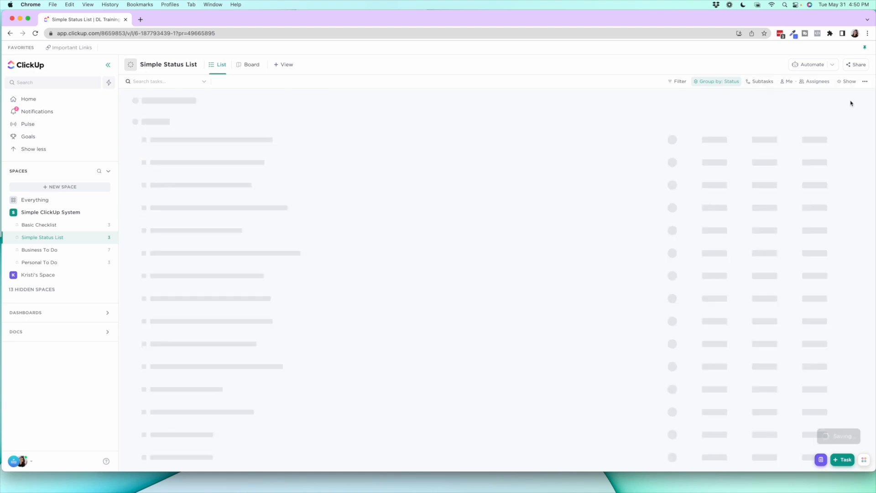
left_click(714, 85)
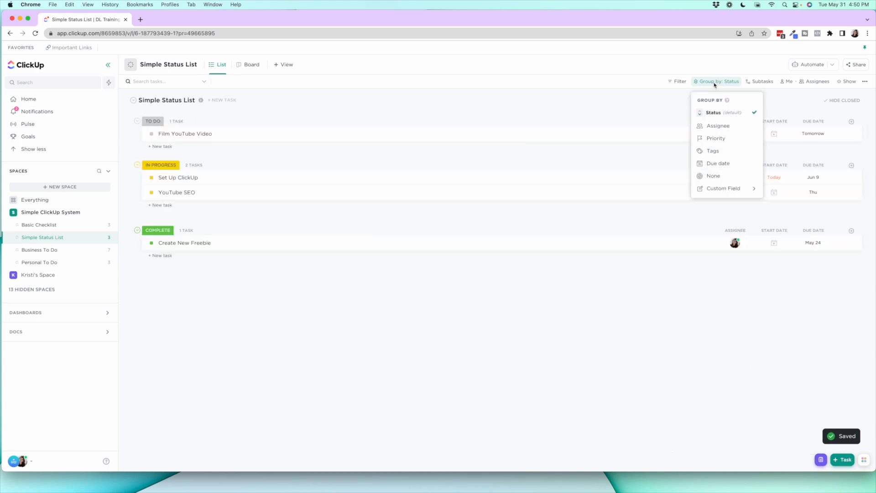
left_click(718, 114)
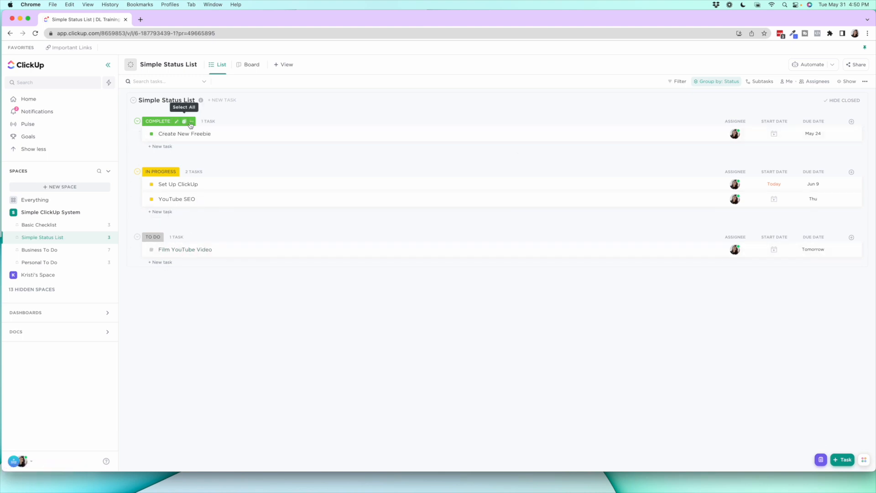
left_click(716, 82)
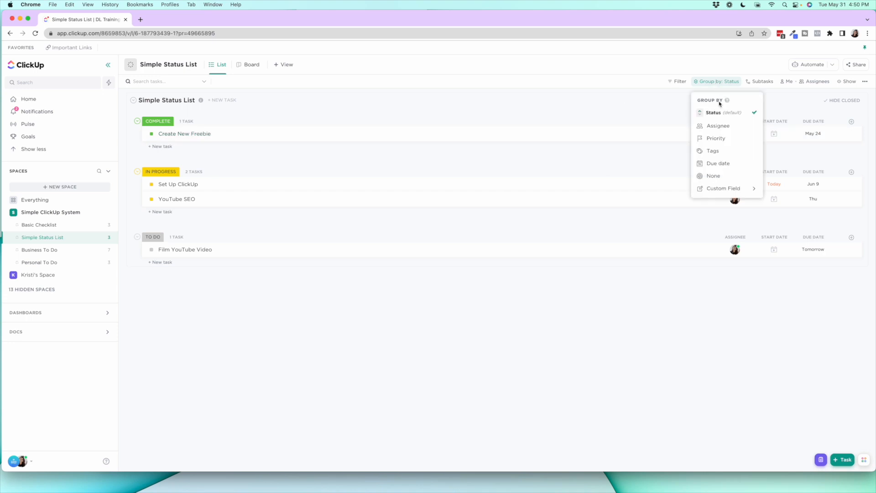
left_click(716, 111)
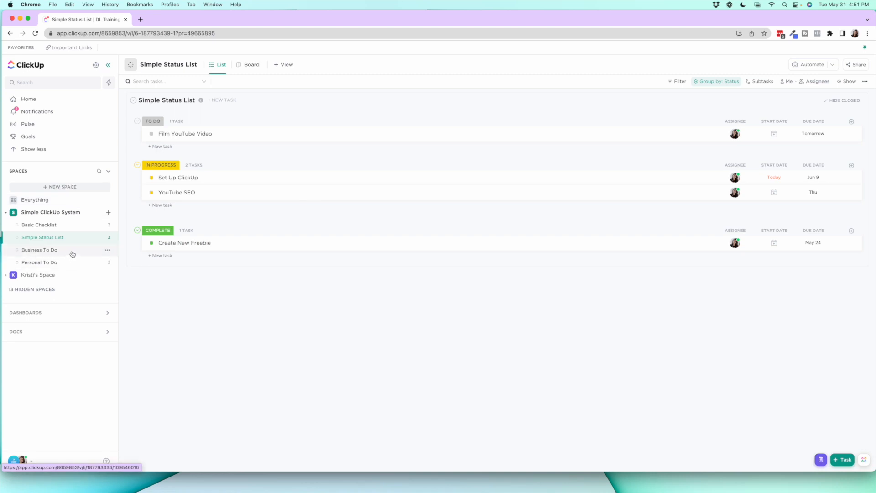
Open the Simple Status List's Board view and look at the Board option among the view types without adding one
left_click(253, 68)
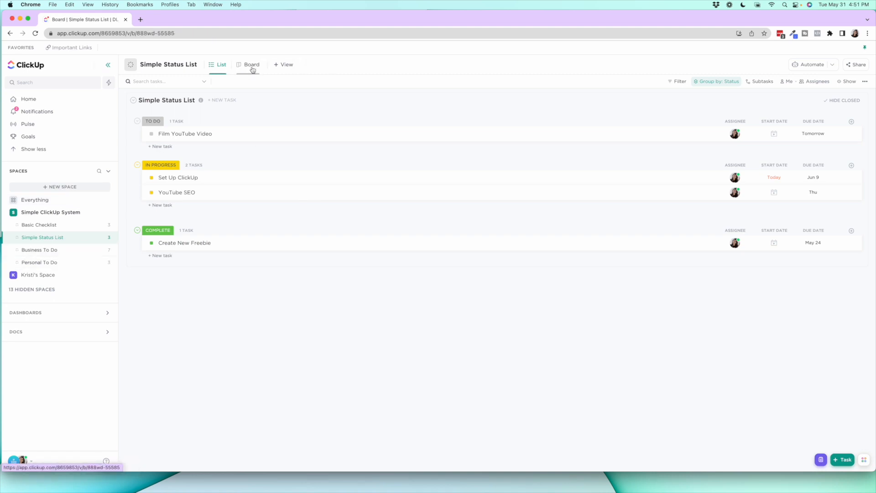
left_click(280, 66)
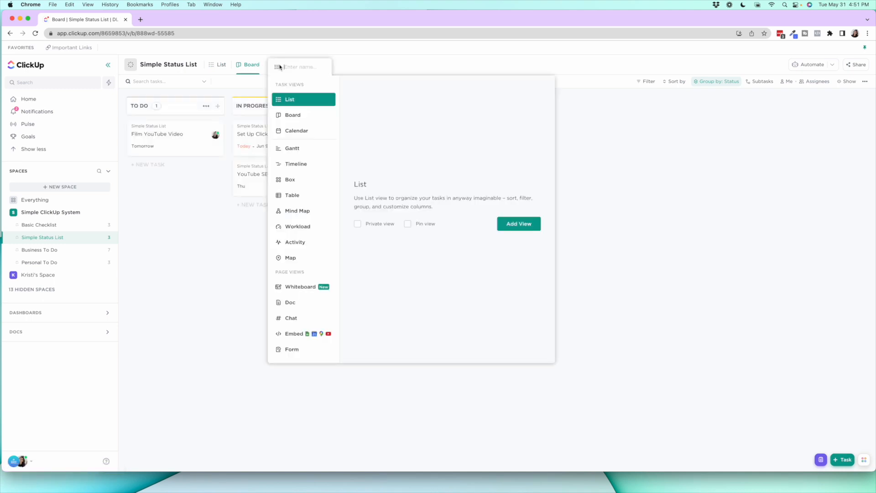
left_click(324, 118)
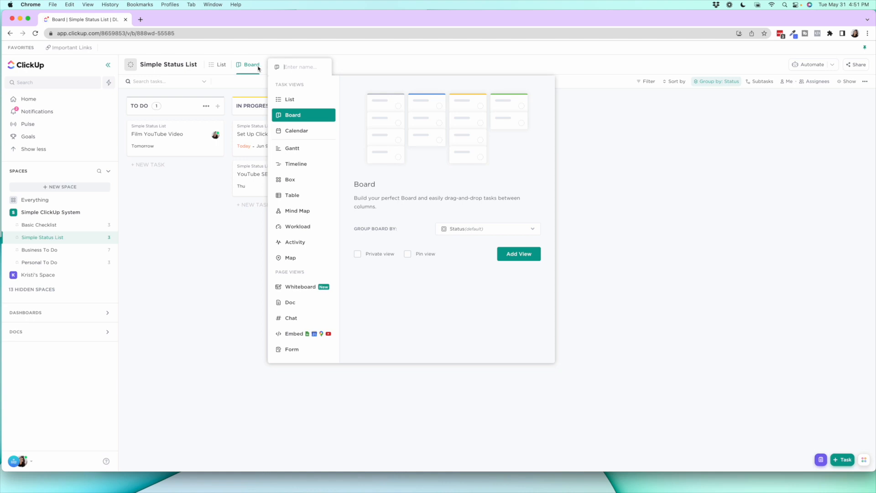
left_click(391, 63)
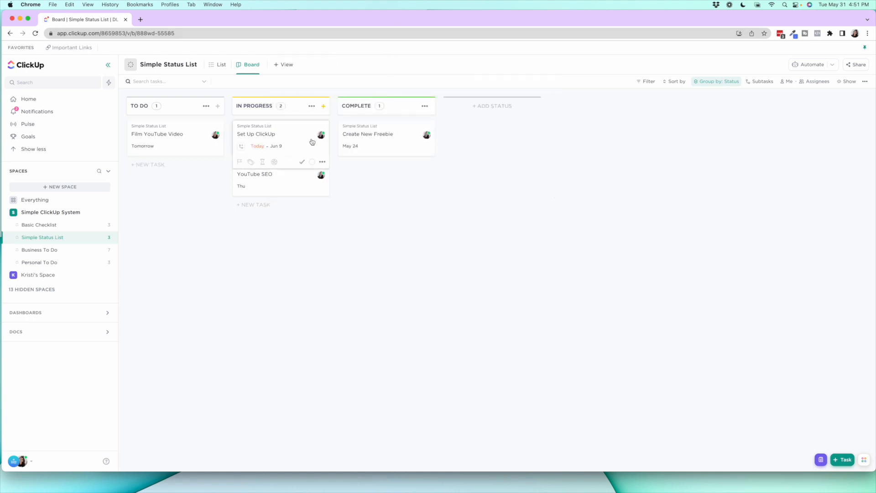
Move the YouTube SEO card to To Do on the board, check it in the List view, and return it to In Progress
left_click_drag(287, 182, 181, 182)
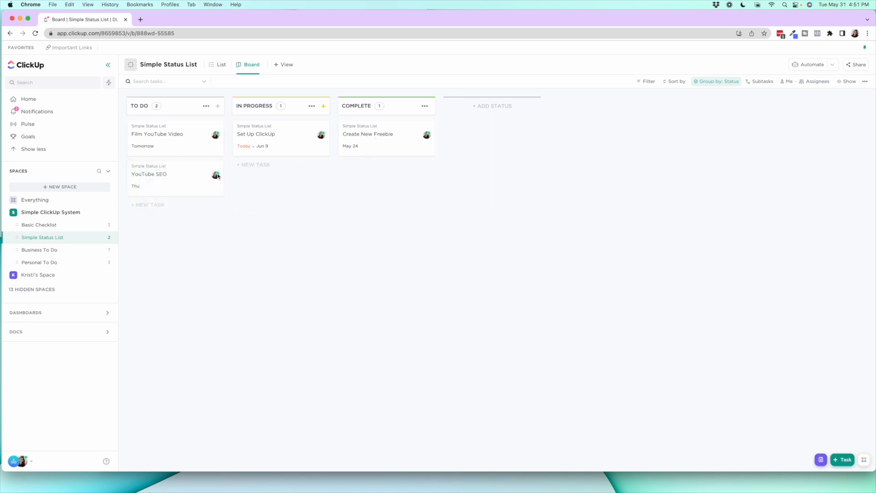
left_click(218, 65)
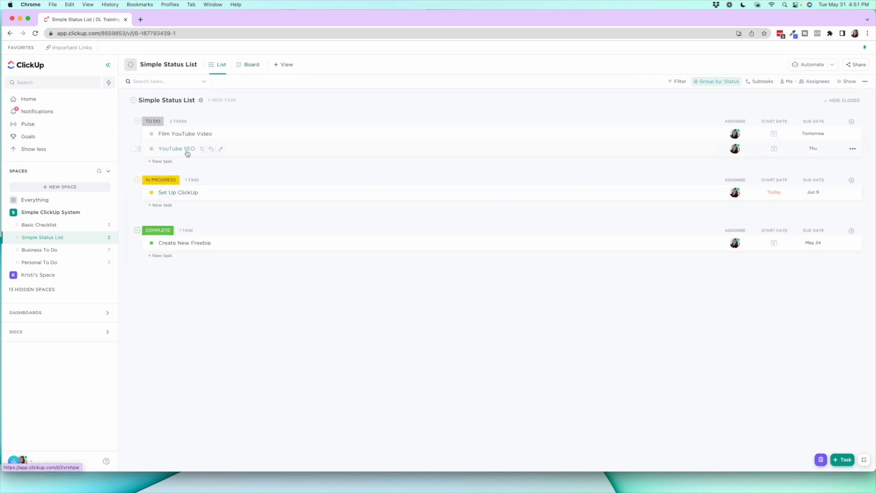
left_click(256, 66)
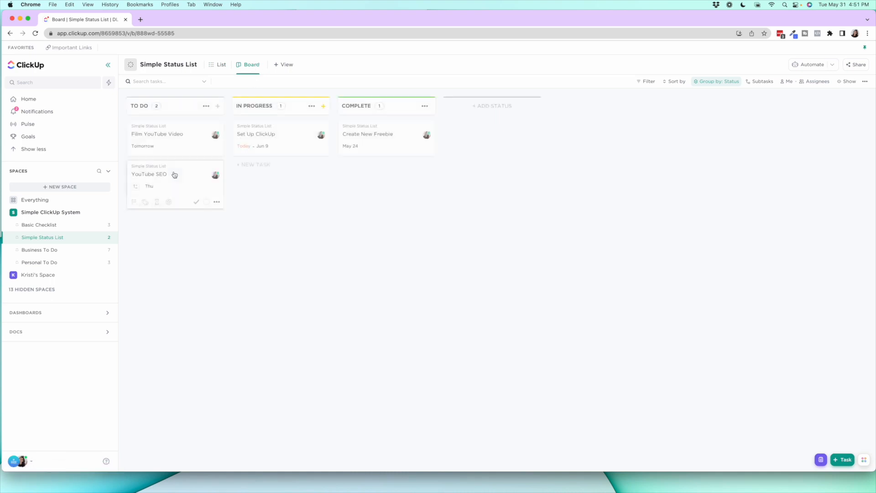
left_click_drag(166, 174, 277, 179)
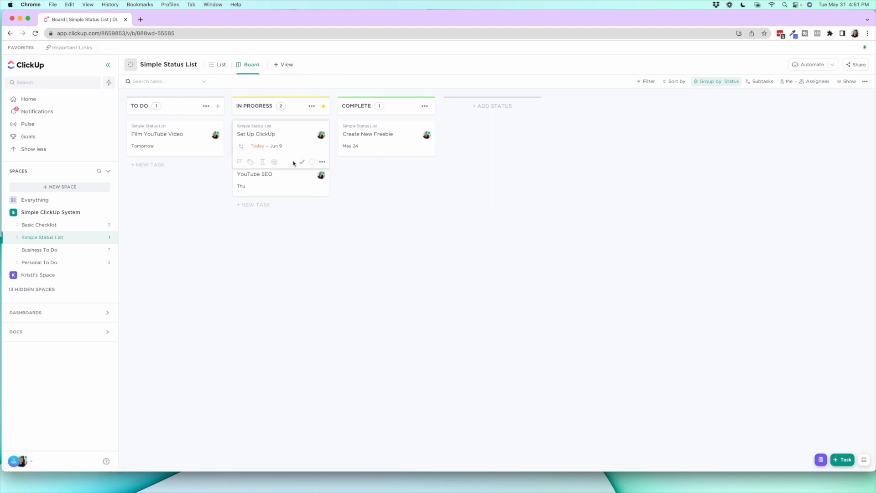
Add a Board view to the Basic Checklist and delete that view again
left_click(39, 226)
left_click(241, 64)
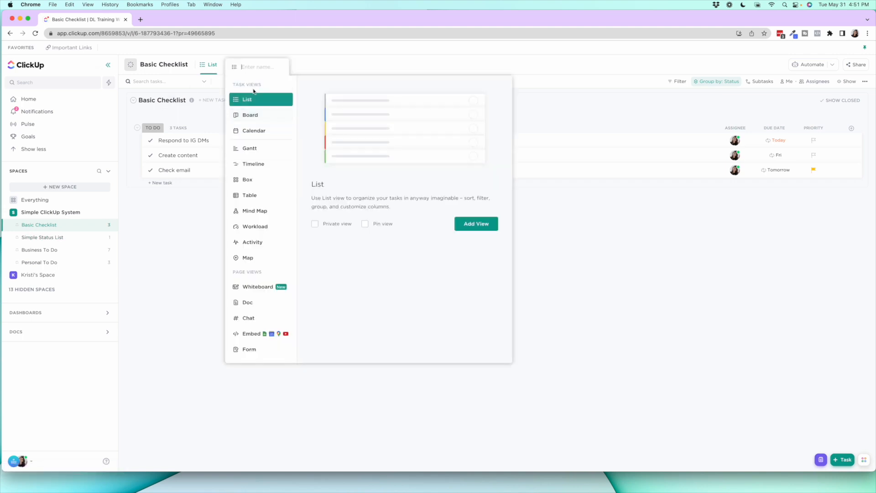
left_click(250, 115)
left_click(474, 254)
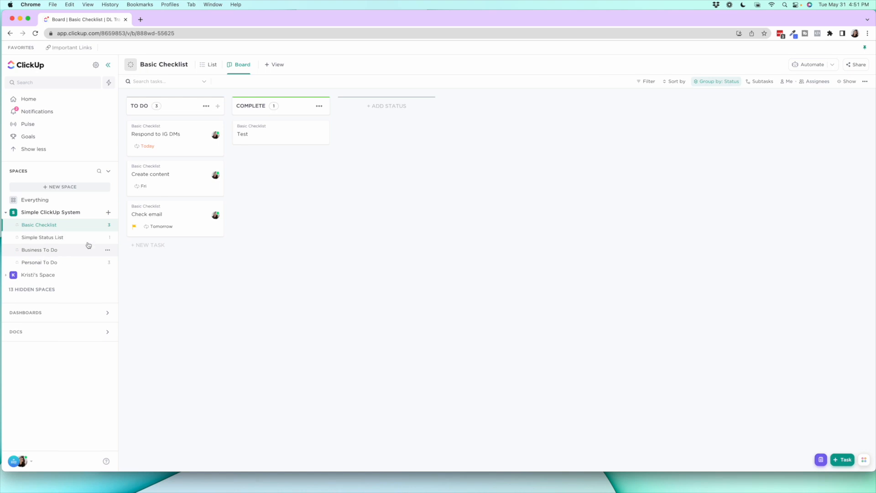
left_click(250, 67)
left_click(260, 165)
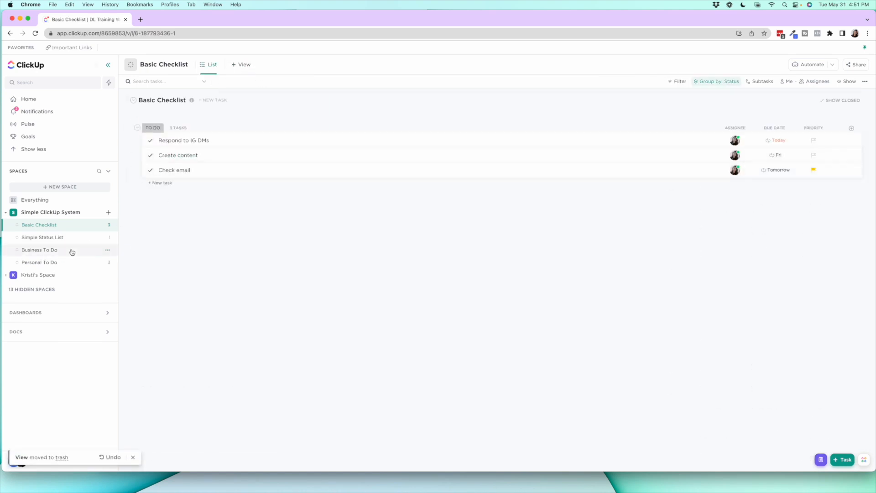
Return the Simple Status List to its List view and open the Business To Do list
left_click(54, 241)
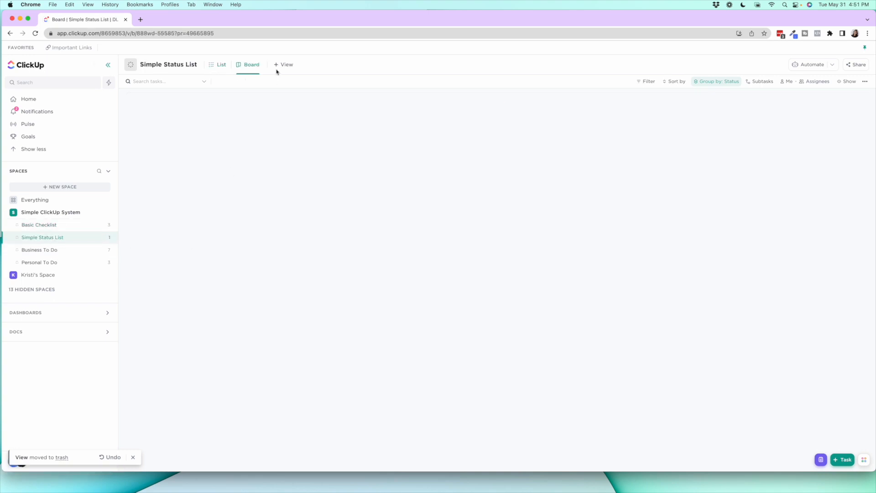
left_click(221, 64)
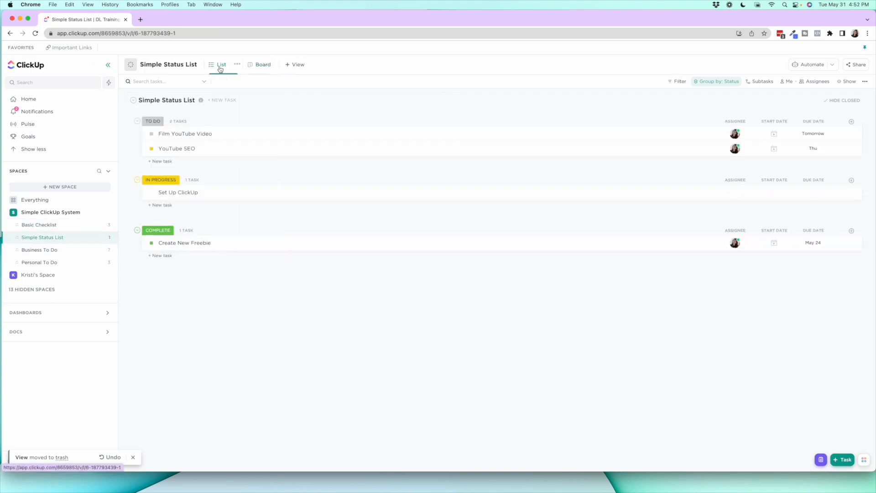
left_click(55, 255)
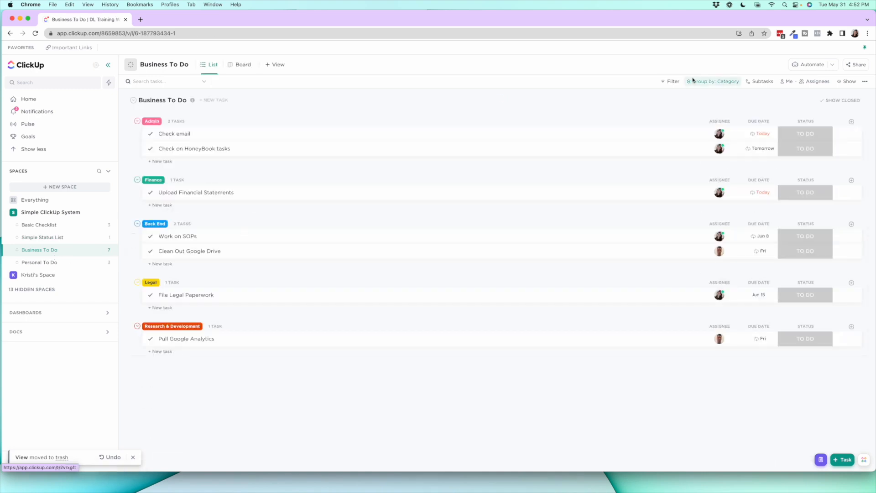
Switch to Asana to look at the Operations + Tech project's sectioned list, and return to ClickUp's Business To Do list
left_click_drag(870, 12, 806, 13)
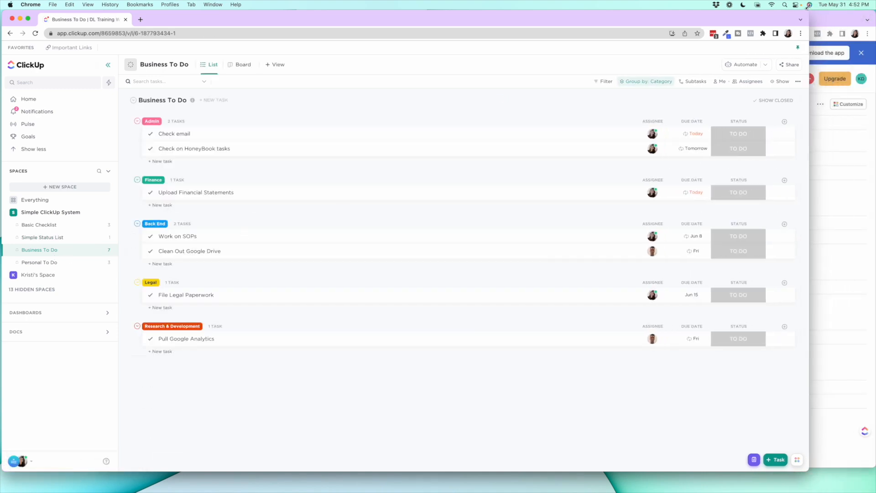
left_click(856, 17)
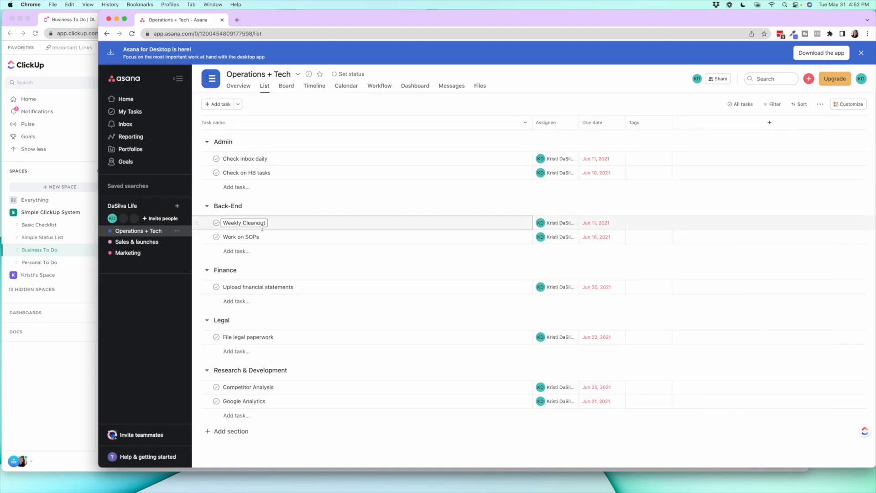
left_click(79, 386)
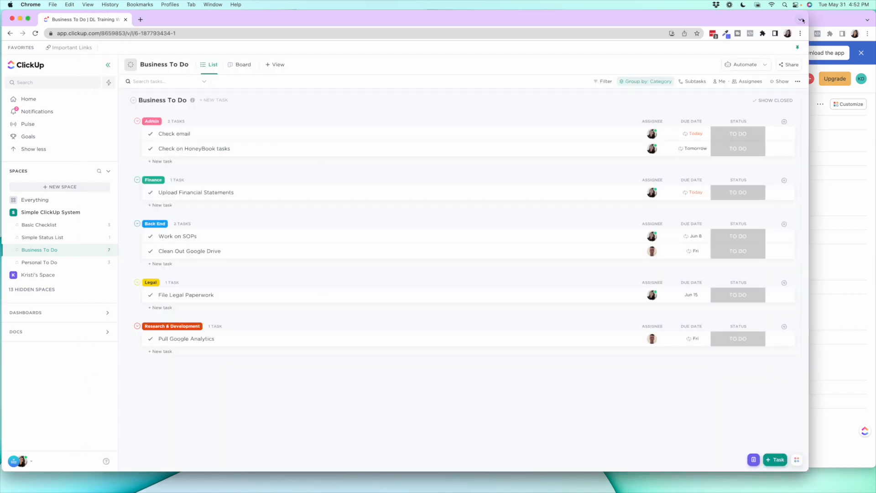
left_click_drag(811, 10, 875, 10)
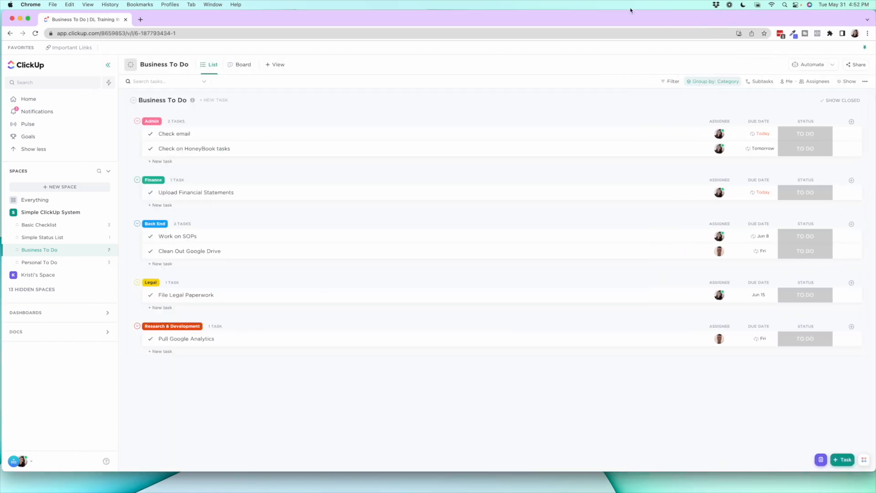
Add a second List view to Business To Do and look at the field types available for a new column
left_click(275, 65)
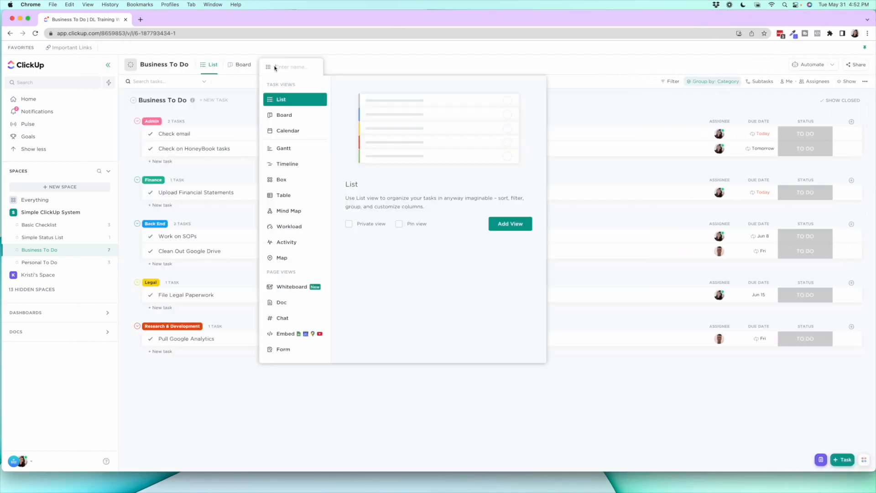
left_click(513, 225)
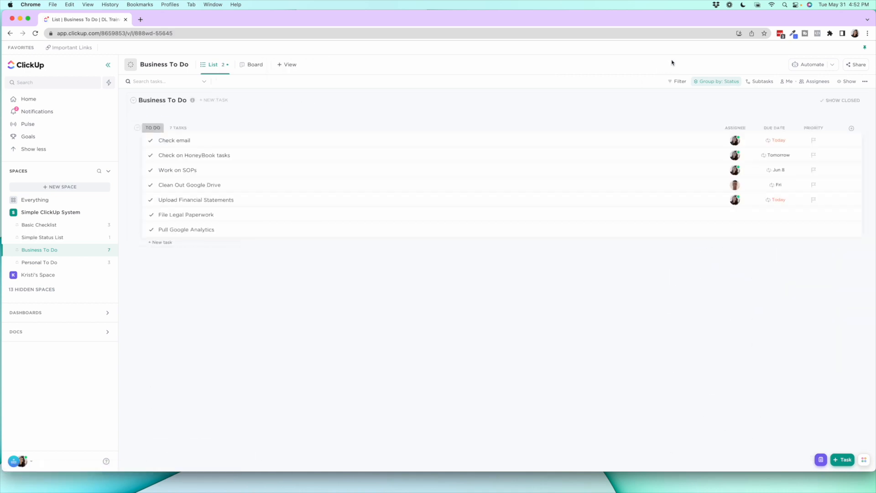
left_click(851, 128)
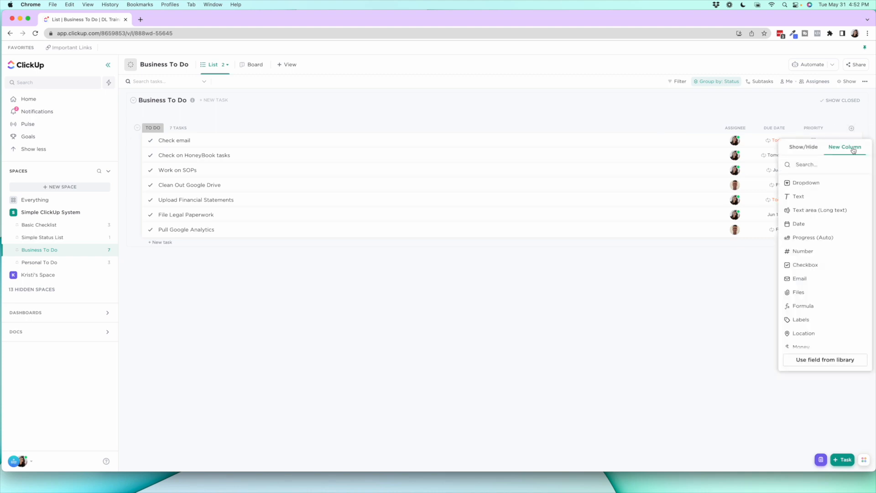
left_click(521, 104)
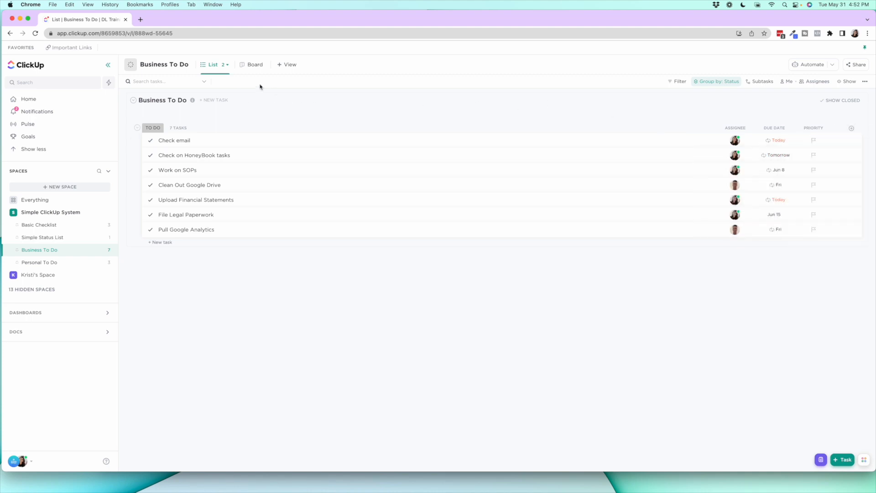
Pin the required List view of Business To Do and switch between it and the added List view to compare their grouping
left_click(225, 65)
left_click(229, 83)
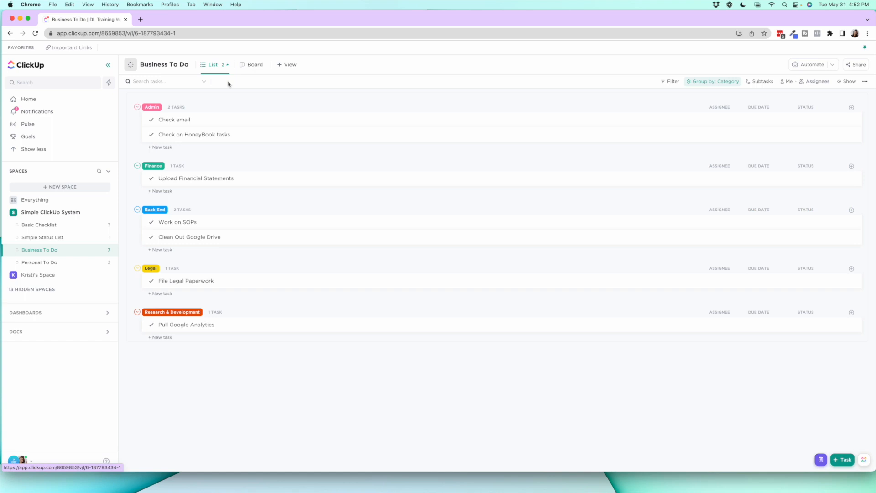
left_click(226, 67)
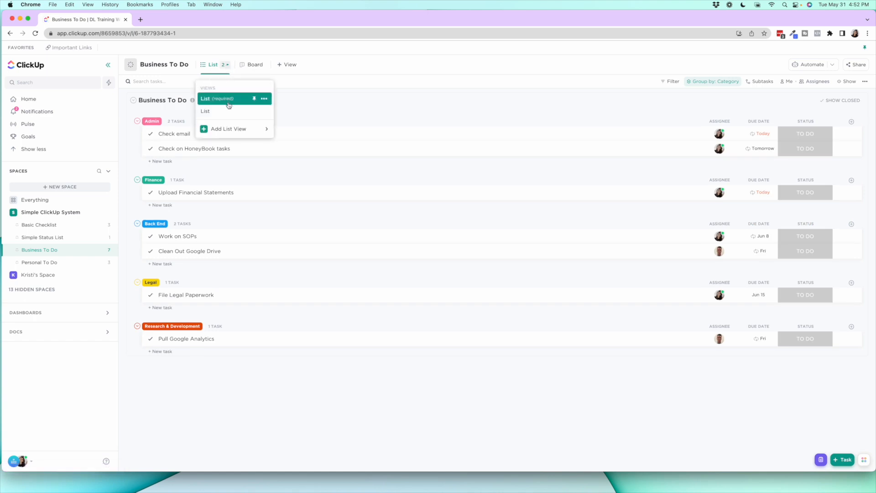
left_click(228, 111)
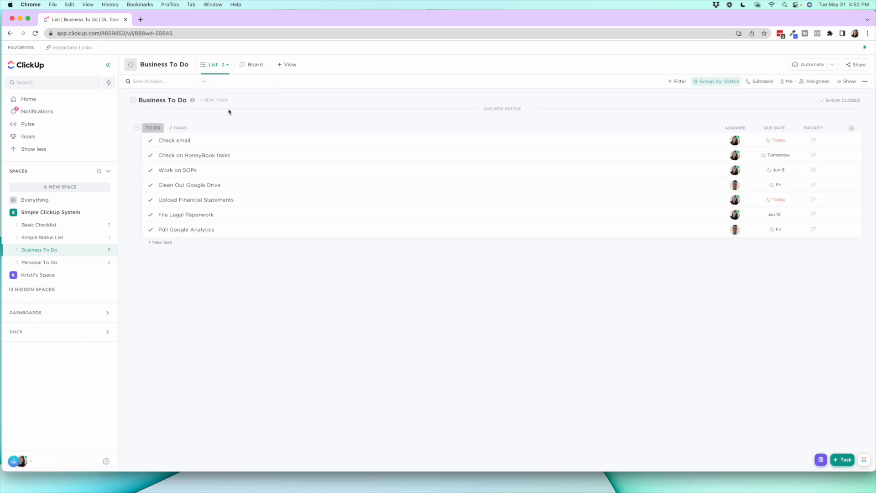
left_click(224, 66)
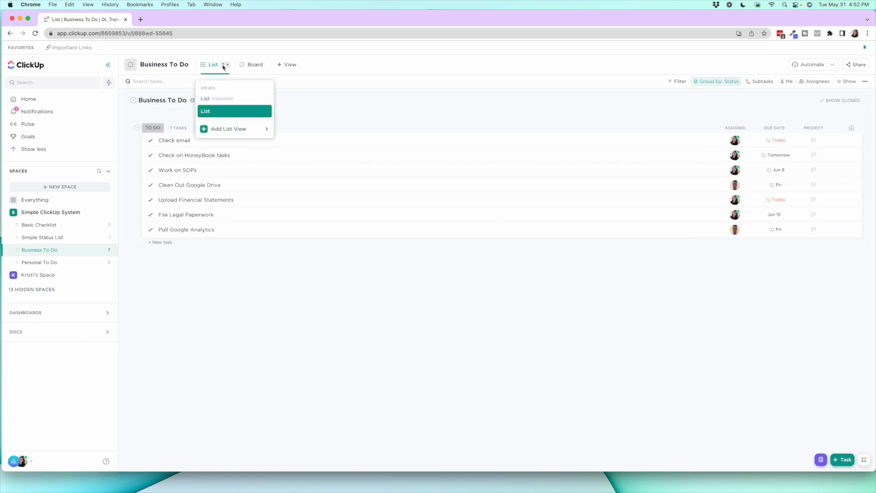
left_click(254, 99)
left_click(213, 68)
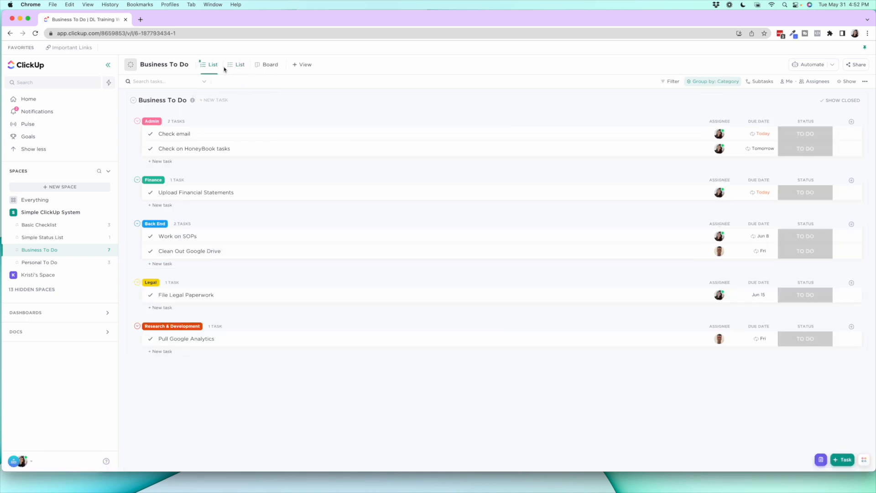
left_click(233, 69)
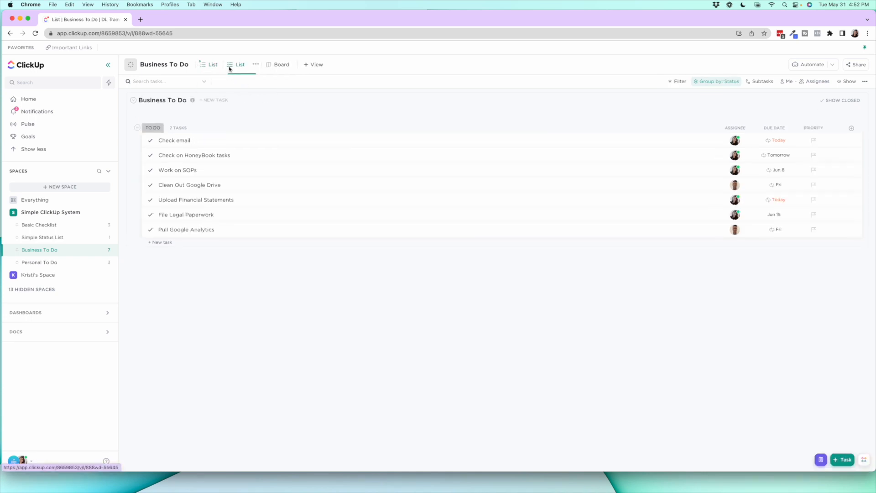
Delete the added List view from Business To Do and unpin the required List view
left_click(254, 66)
left_click(274, 166)
left_click(217, 67)
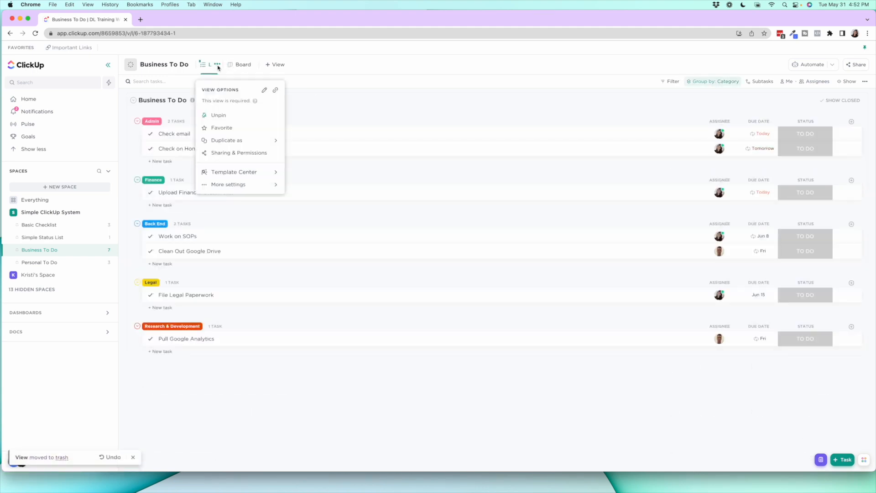
left_click(235, 117)
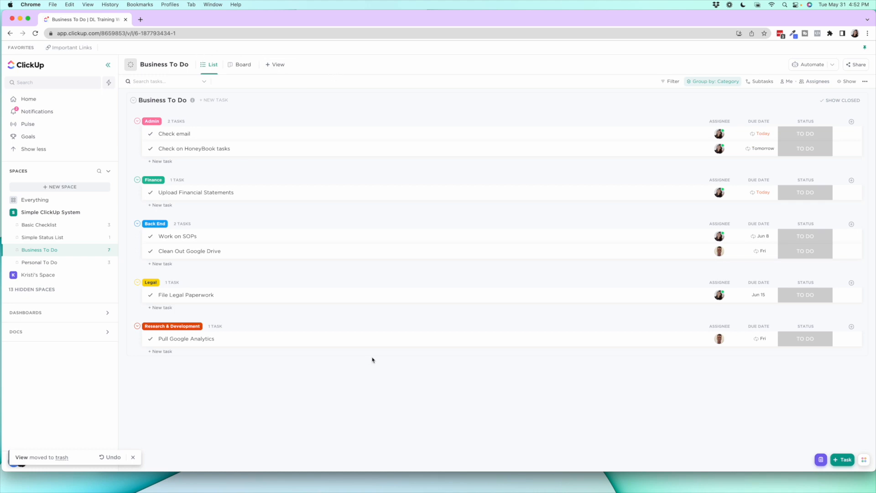
Set up a new dropdown column named Category with the options Admin and Finance
left_click(851, 121)
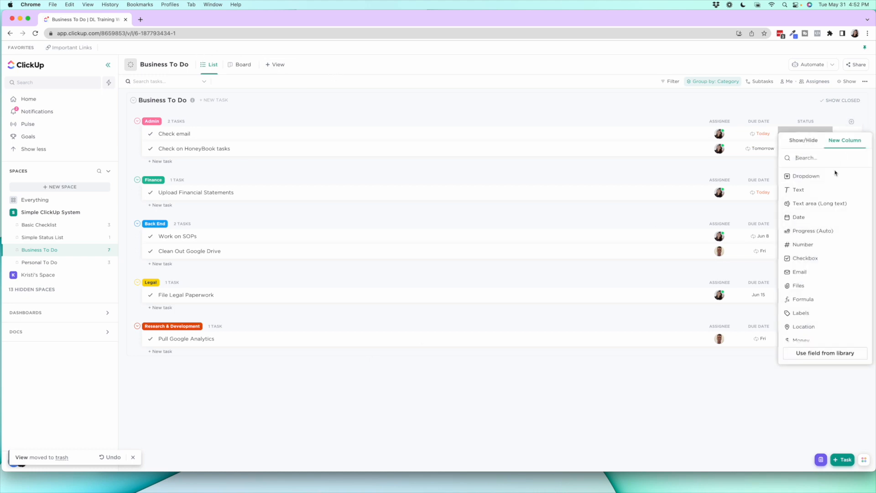
left_click(821, 176)
type("C")
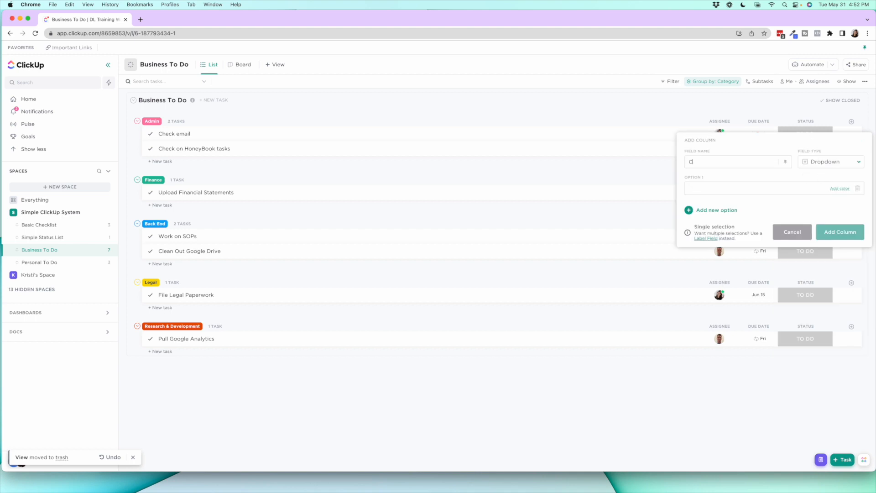
type("atego")
type("Admin")
key("Return")
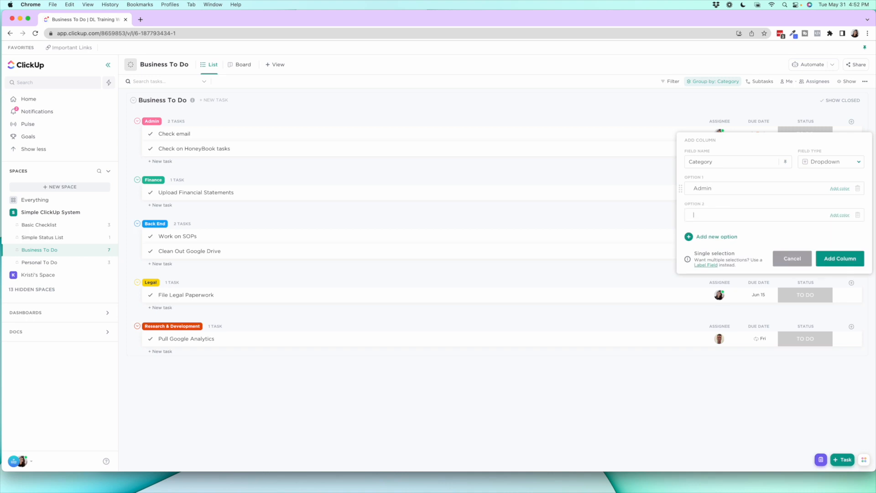
Color the Admin option pinkish red and the Finance option blue, and cancel the new column without adding it
left_click(839, 189)
left_click(839, 204)
left_click(840, 215)
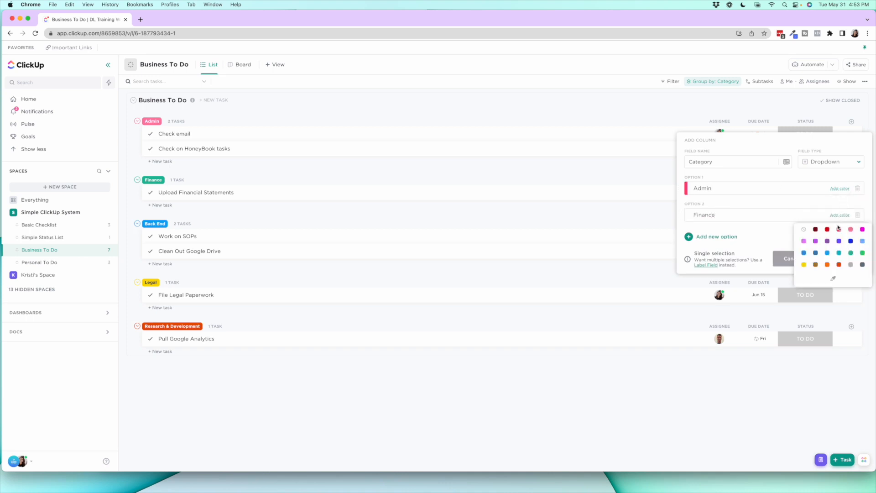
left_click(816, 253)
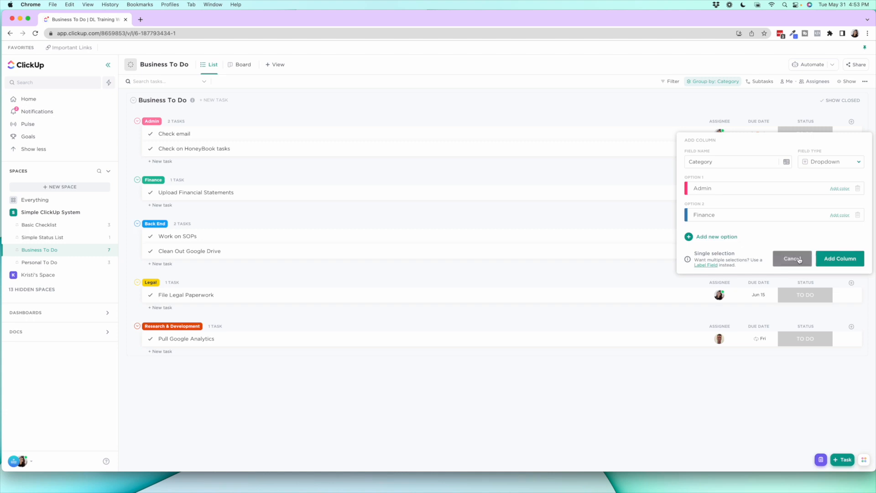
left_click(799, 259)
left_click(840, 108)
Show the existing Category field as a column in the Business To Do list
left_click(852, 122)
left_click(807, 139)
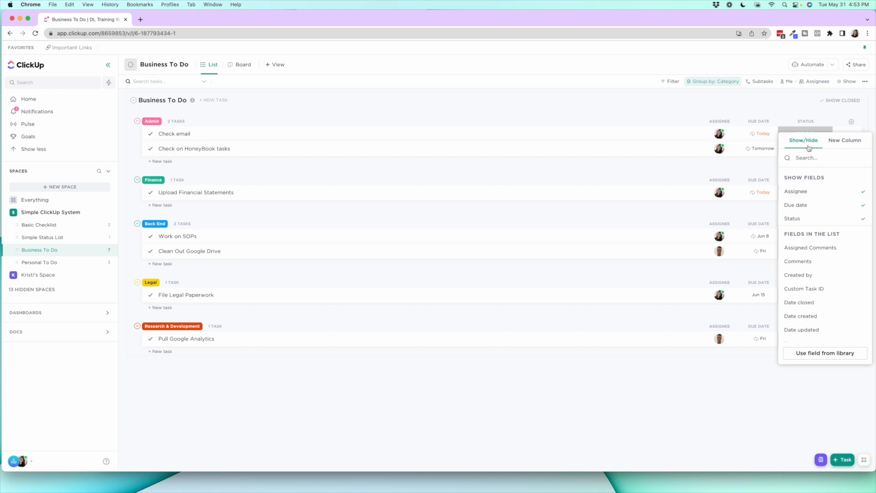
scroll(811, 248, "down", 5)
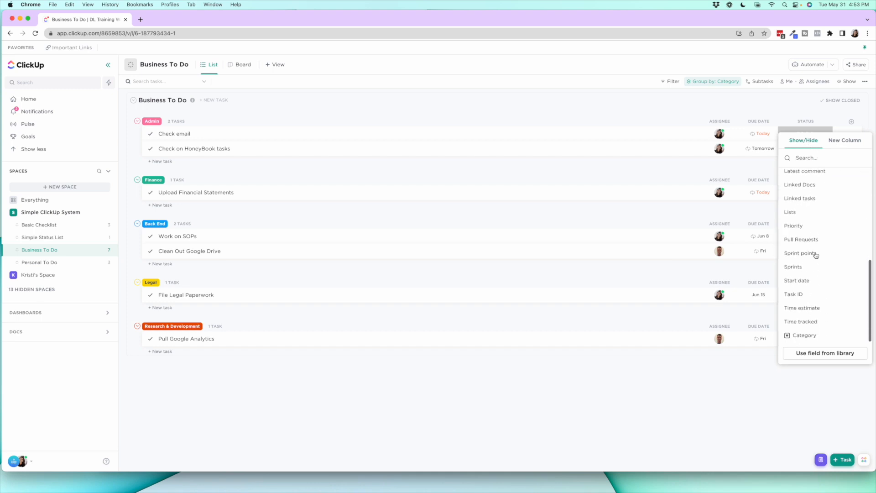
left_click(814, 336)
left_click(688, 400)
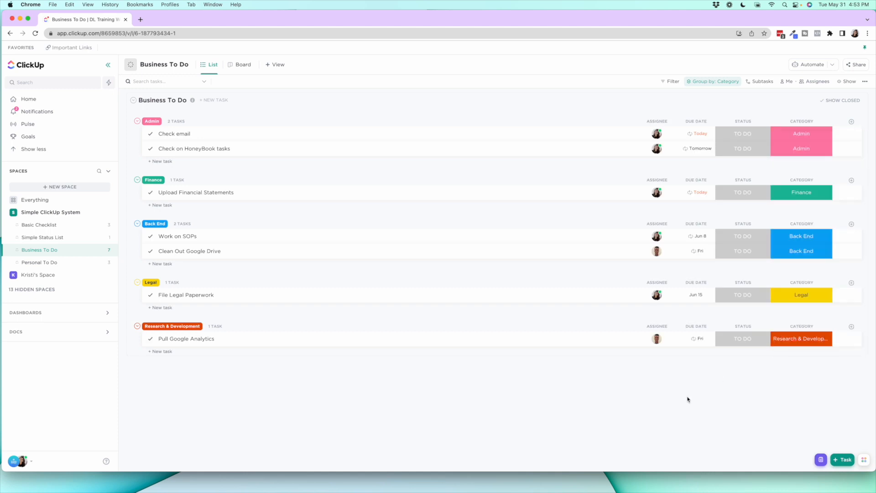
Open the Check email task, look at its Category options without changing the selection, and close the task
left_click(179, 134)
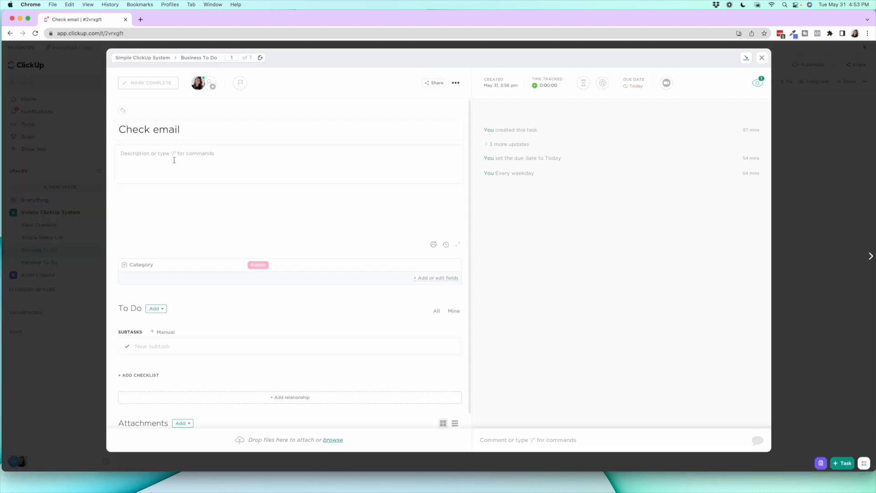
left_click(258, 266)
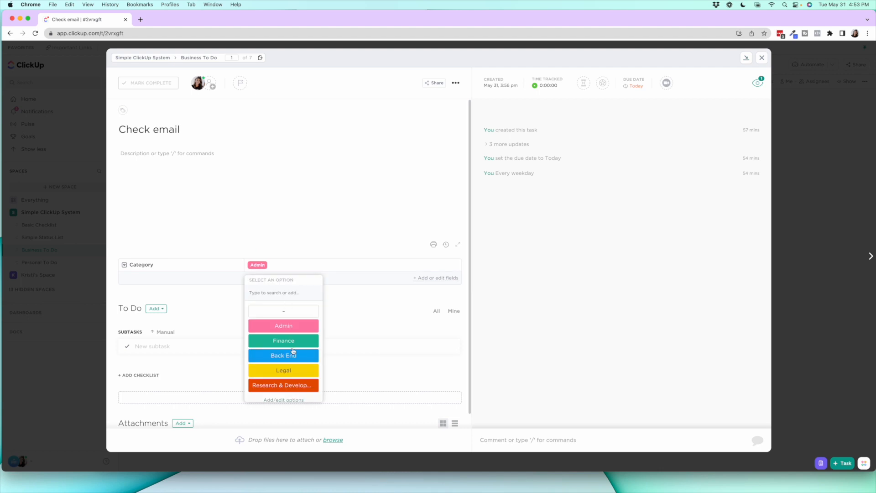
left_click(646, 214)
left_click(762, 57)
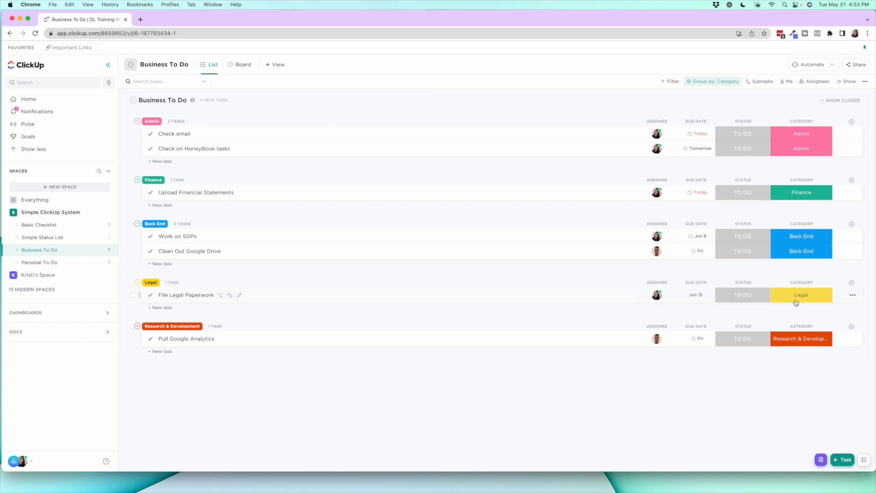
Open the Category field's option editor from the Check email row, review the options, and close it unchanged
left_click(803, 135)
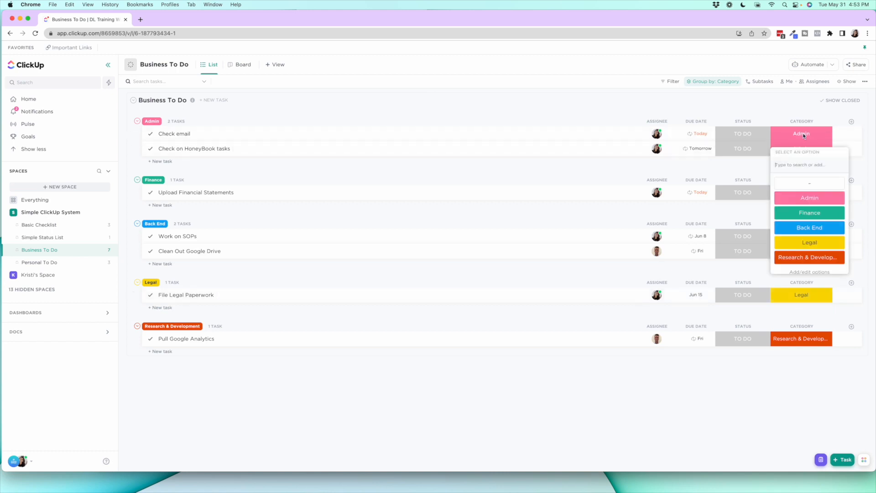
scroll(810, 242, "down", 1)
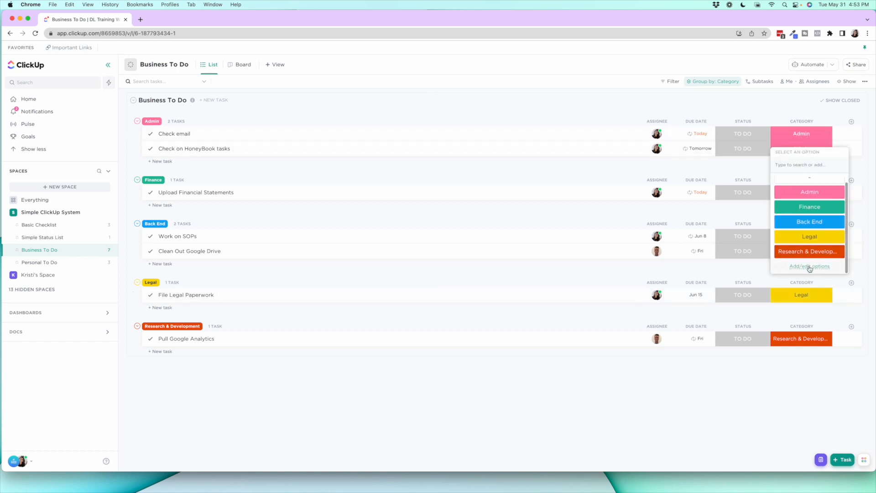
left_click(809, 269)
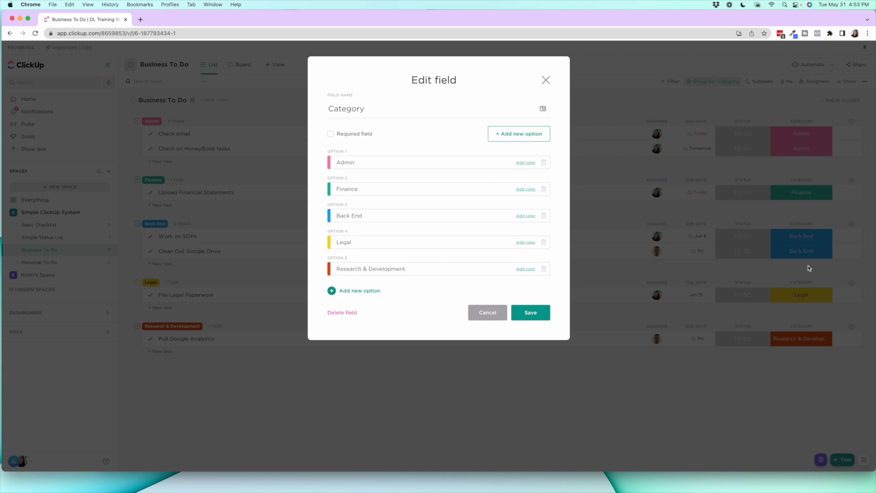
left_click(545, 82)
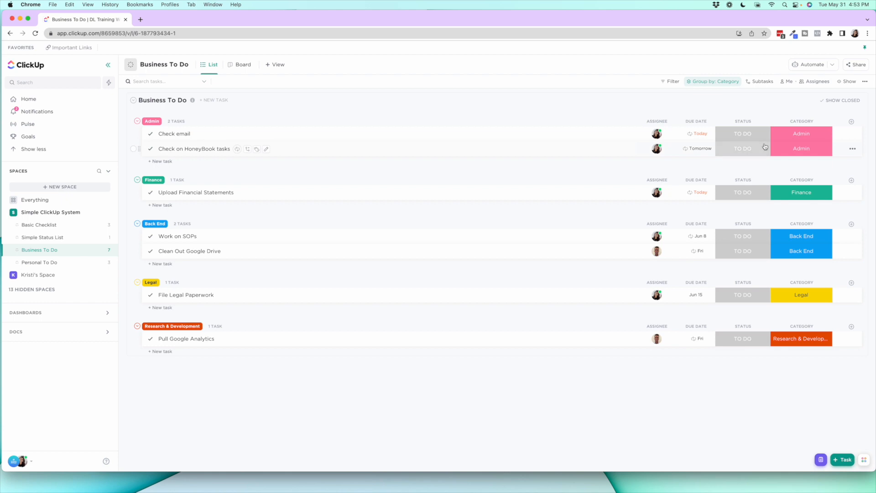
Group the Business To Do list by Status, and restore its grouping by the Category custom field
left_click(710, 85)
mouse_move(713, 189)
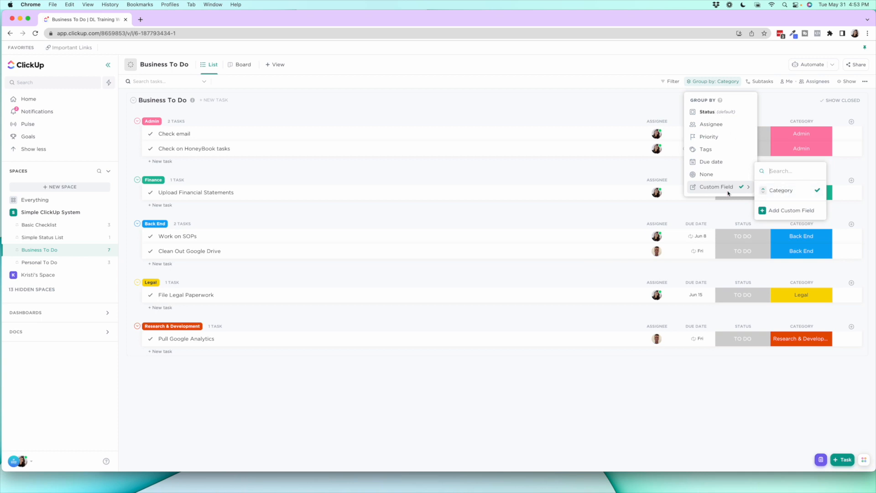
left_click(723, 112)
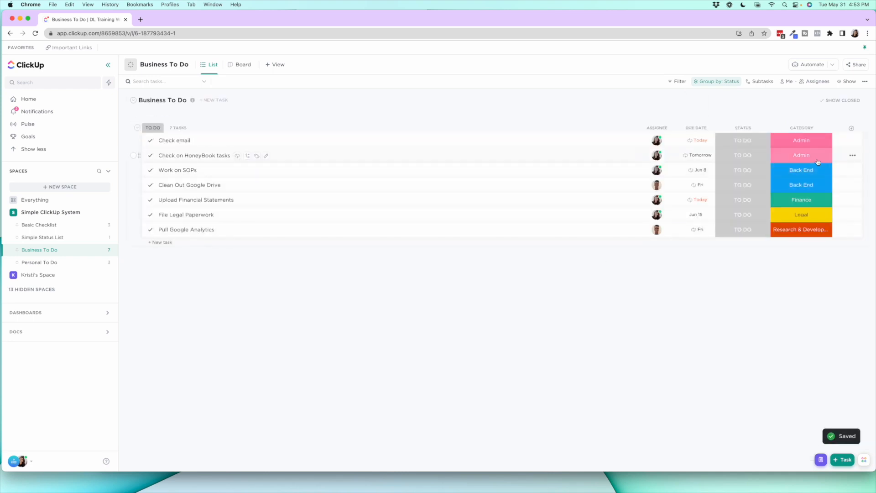
left_click(723, 83)
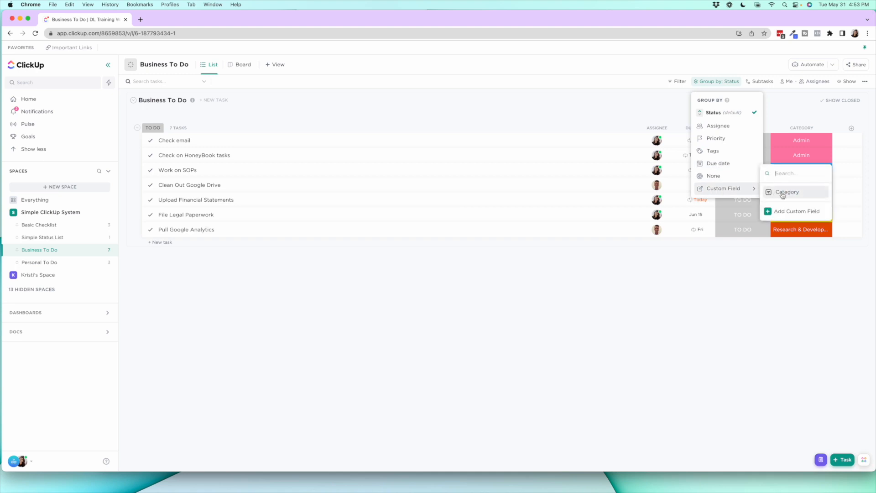
left_click(782, 193)
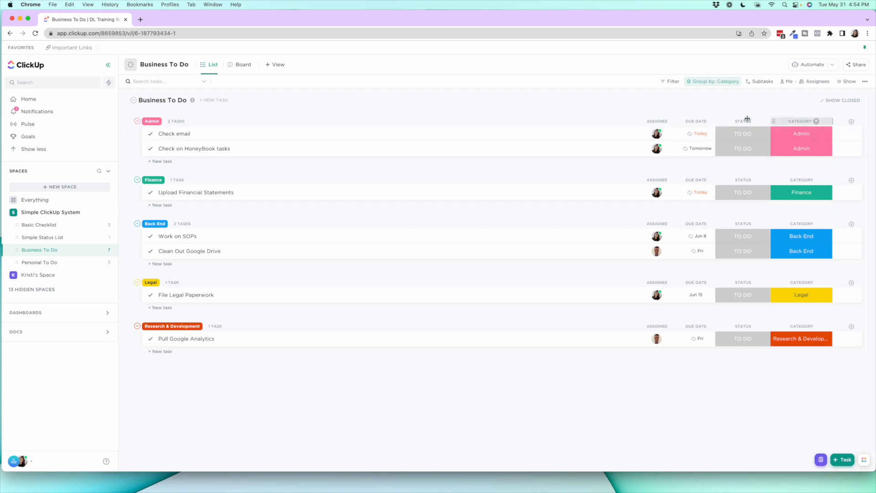
Hide the Category column in the Business To Do list, and compare the list with Asana's Operations + Tech project
left_click(795, 122)
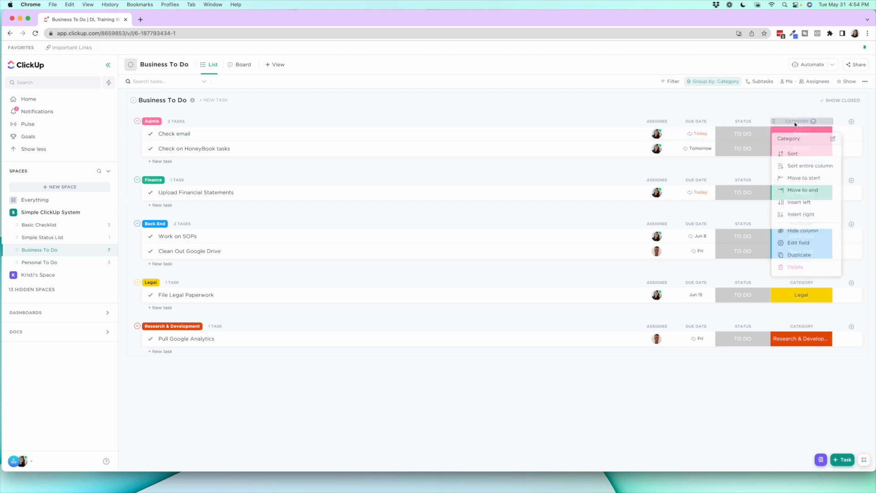
left_click(802, 230)
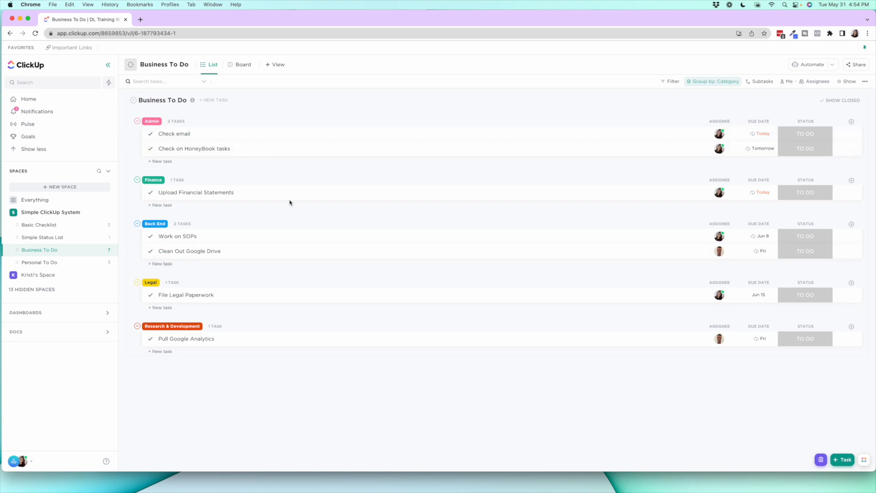
left_click_drag(799, 16, 765, 16)
left_click(856, 17)
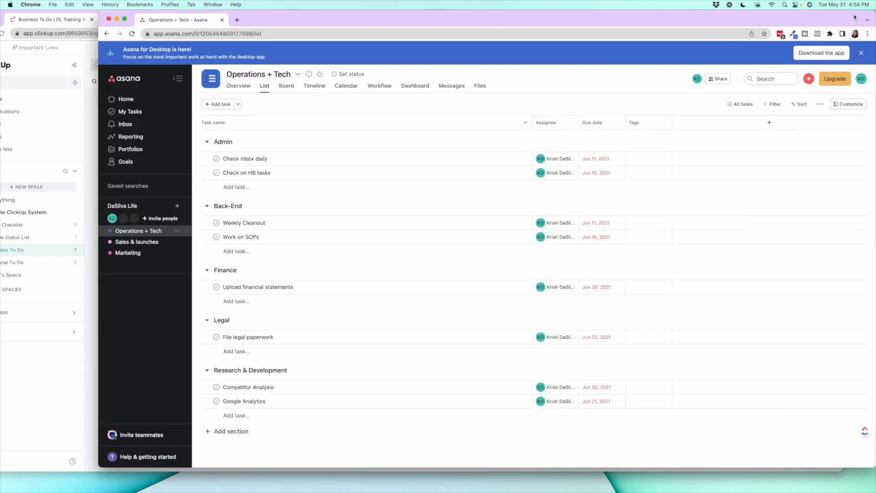
left_click(91, 146)
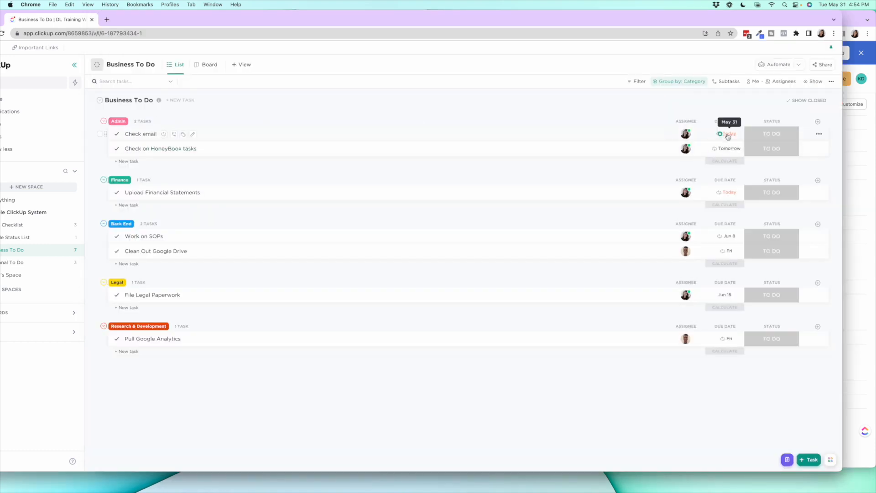
Look at the tag picker of the Check email task in ClickUp, and close it without adding a tag
left_click(182, 134)
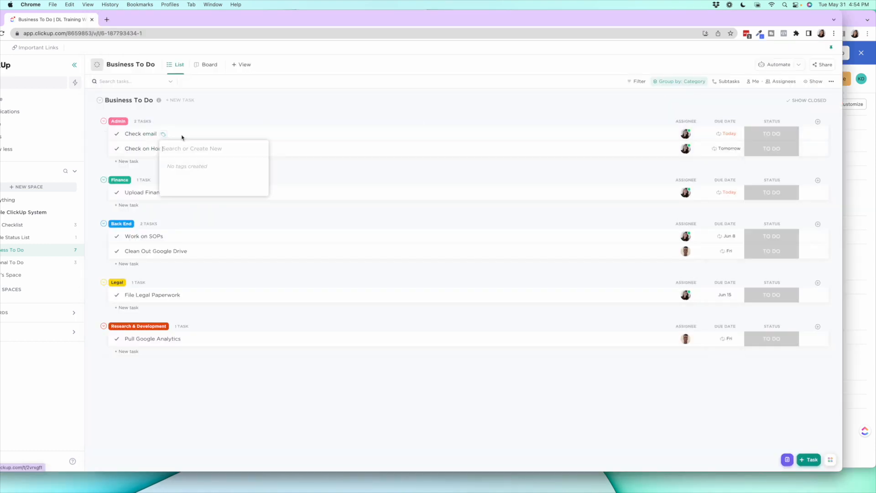
left_click(240, 113)
left_click_drag(371, 23, 403, 16)
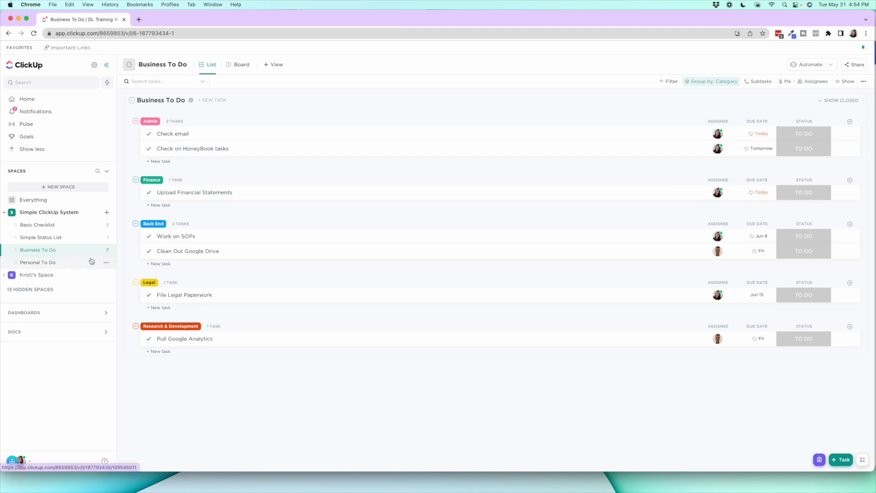
Switch the Business To Do list to custom statuses, recolor In Progress to yellow, and save the statuses
left_click(106, 252)
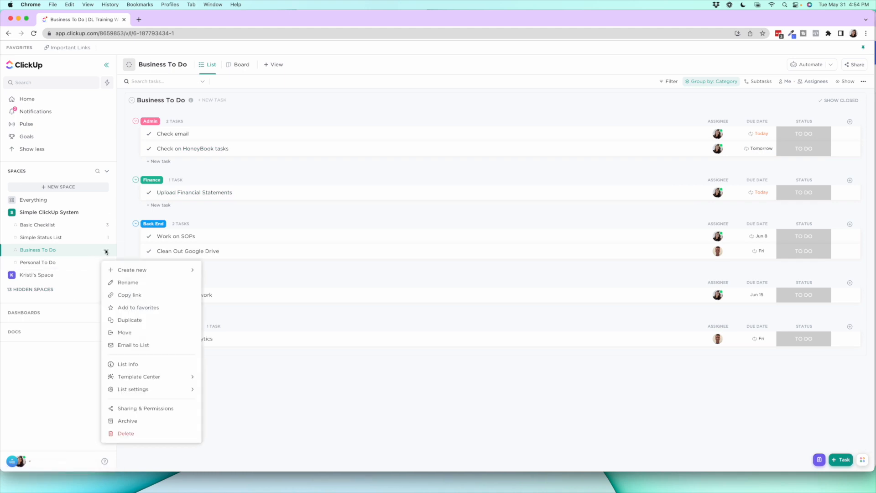
mouse_move(170, 390)
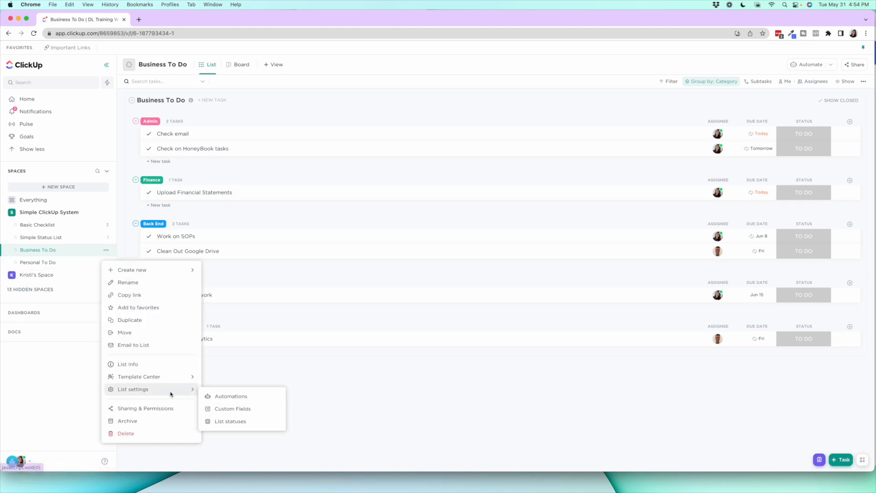
left_click(228, 420)
left_click(306, 124)
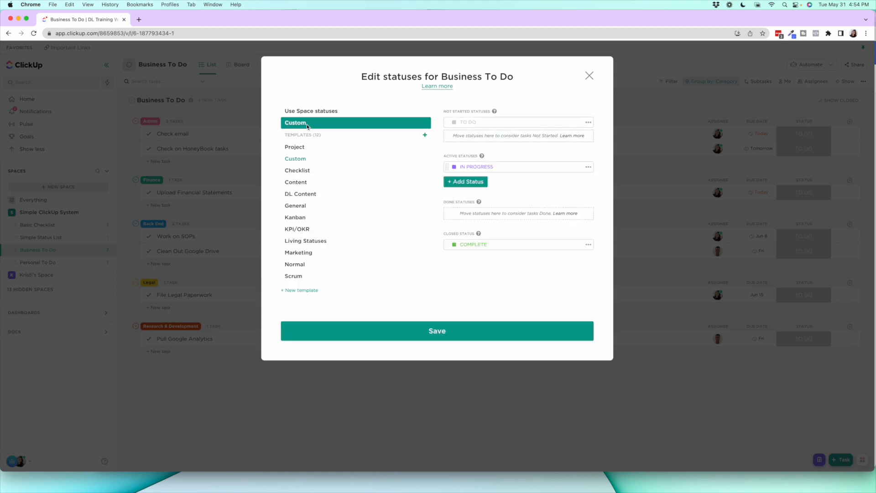
left_click(454, 167)
left_click(471, 153)
left_click(424, 338)
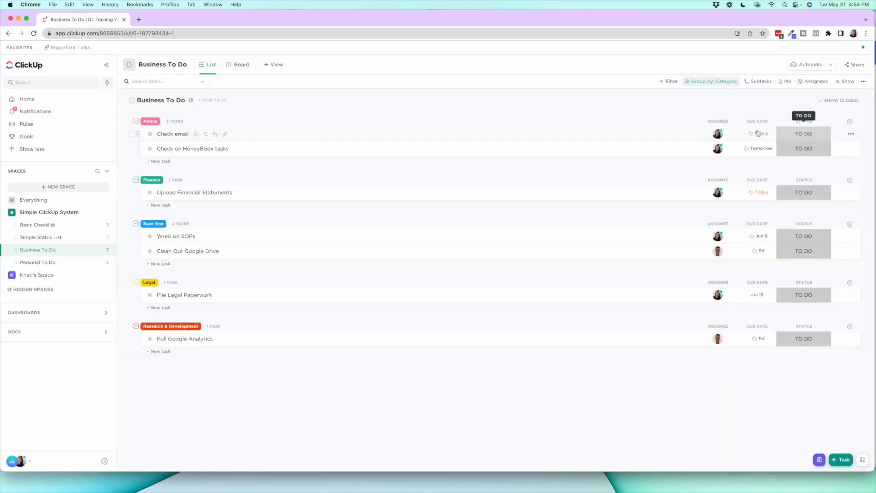
Review the status options of the Check email task and the list's available columns without changing anything
left_click(812, 134)
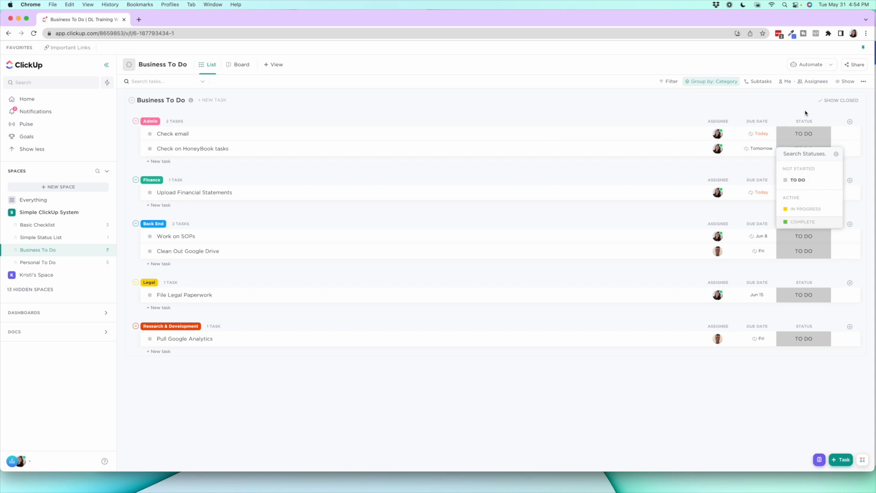
left_click(850, 122)
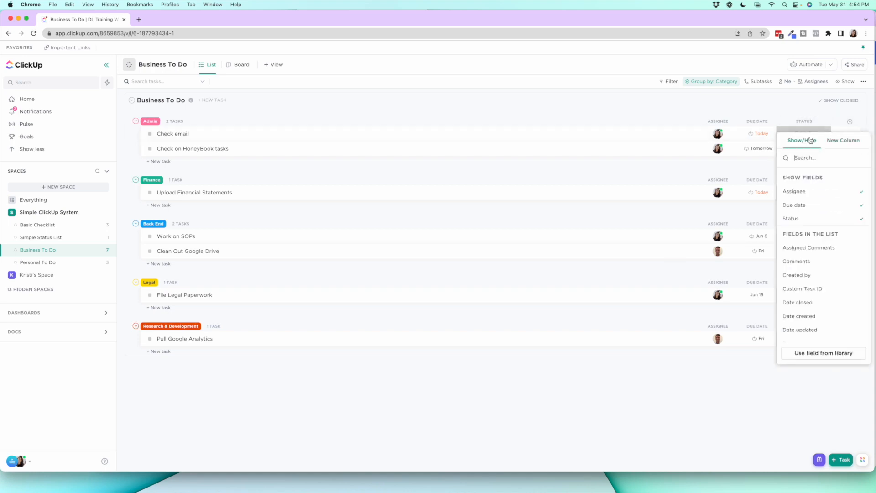
scroll(822, 206, "down", 1)
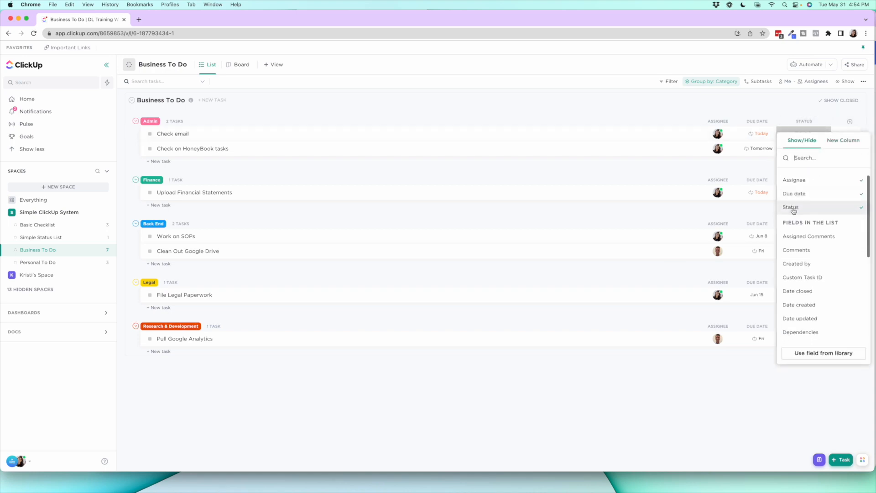
left_click(792, 106)
Set the status of the Check email and Upload Financial Statements tasks to In Progress
left_click(797, 134)
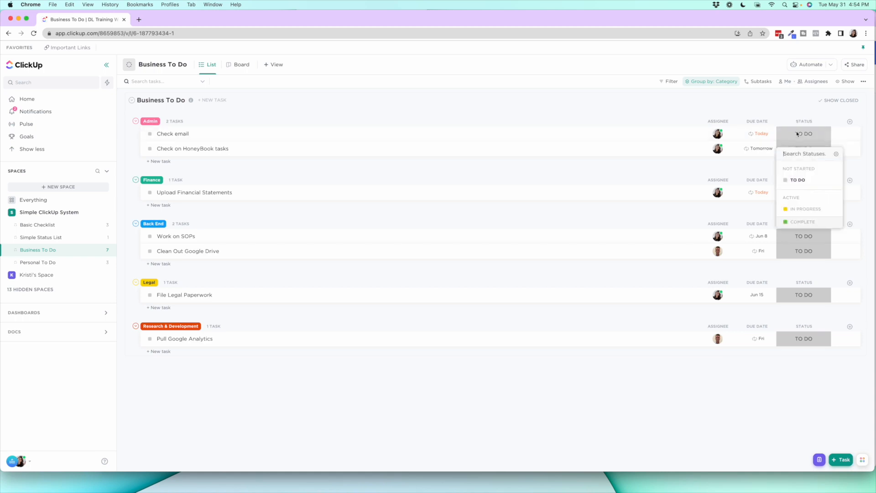
left_click(806, 209)
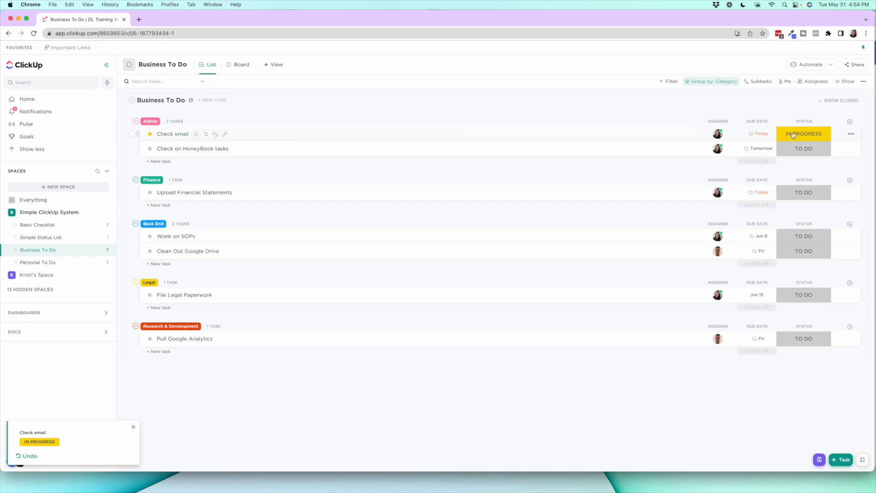
left_click(817, 192)
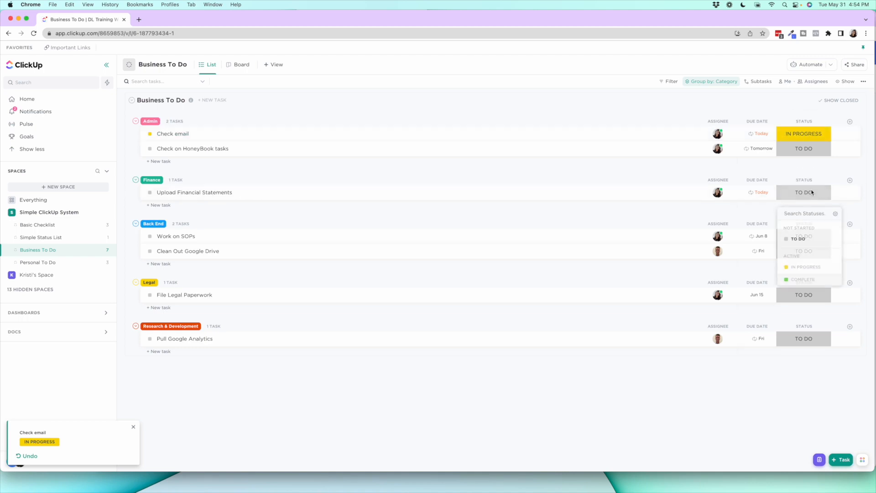
left_click(810, 269)
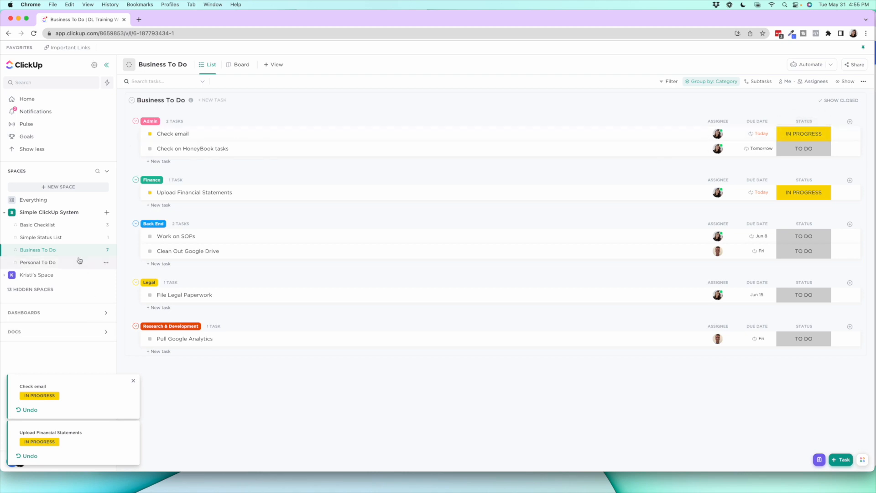
Set the Check email and Upload Financial Statements tasks back to To Do
left_click(106, 250)
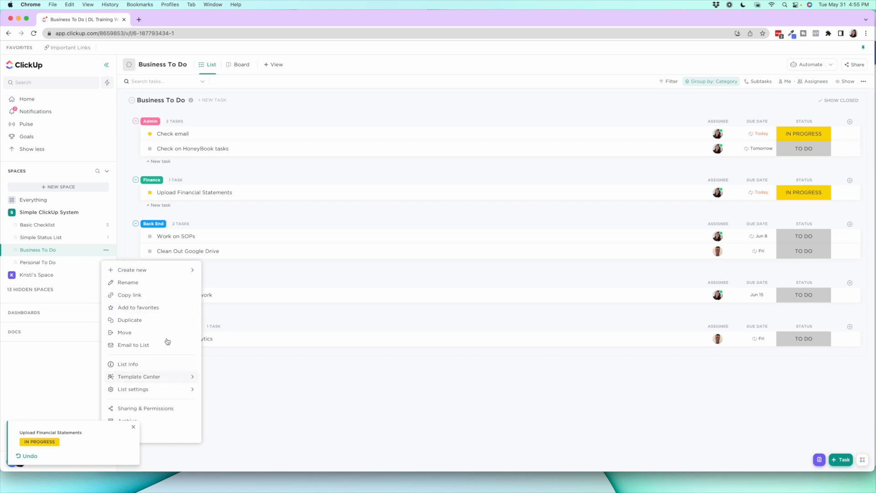
left_click(790, 133)
left_click(791, 133)
left_click(809, 180)
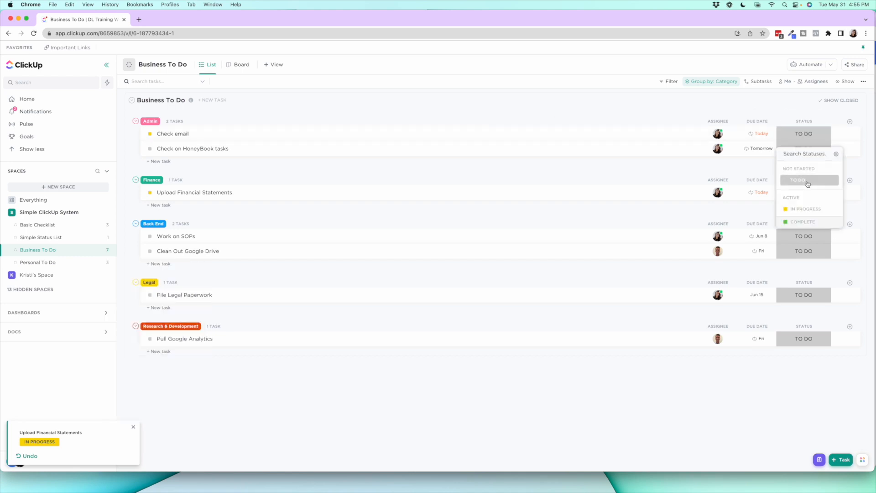
left_click(807, 194)
left_click(805, 236)
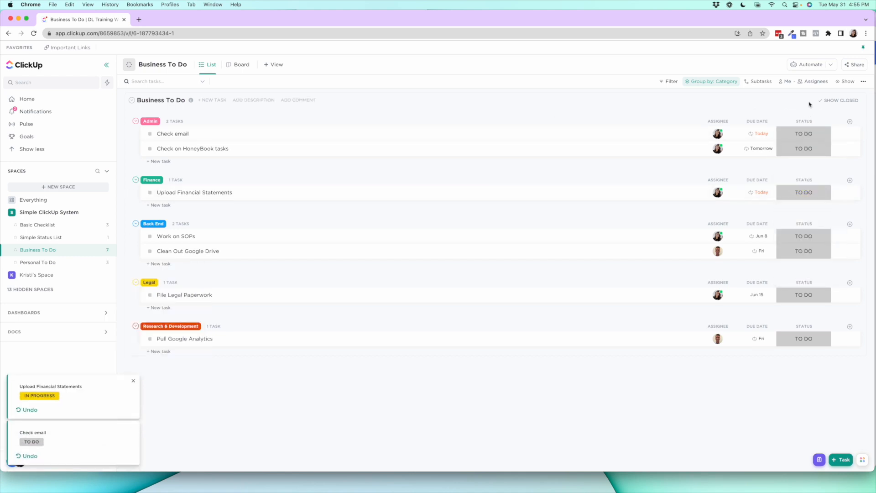
Hide the Status column in the Business To Do list, and show it again
left_click(798, 121)
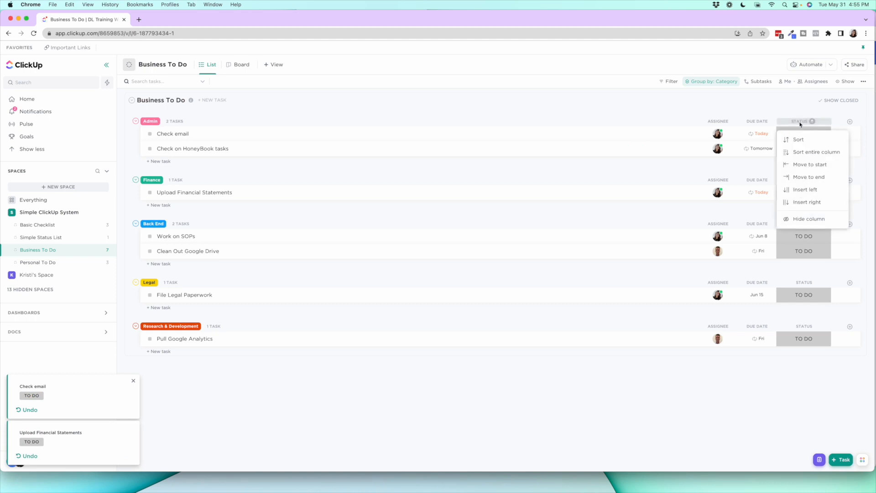
left_click(809, 219)
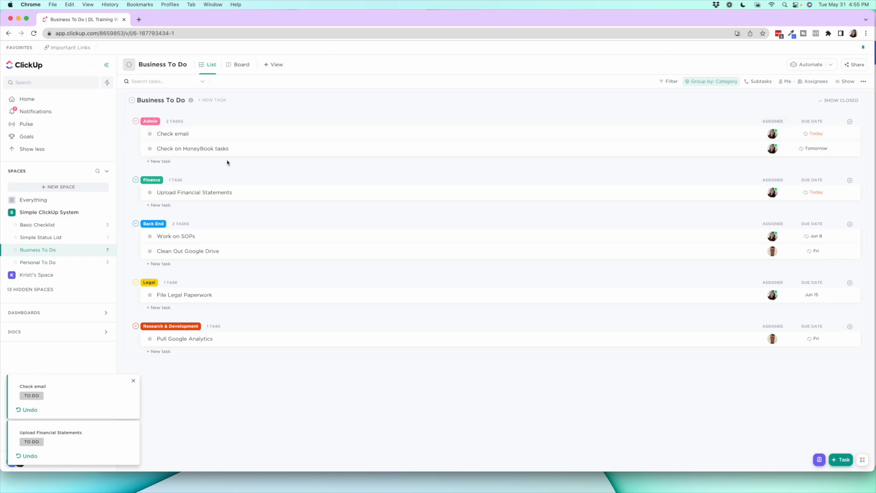
left_click(849, 122)
left_click(849, 123)
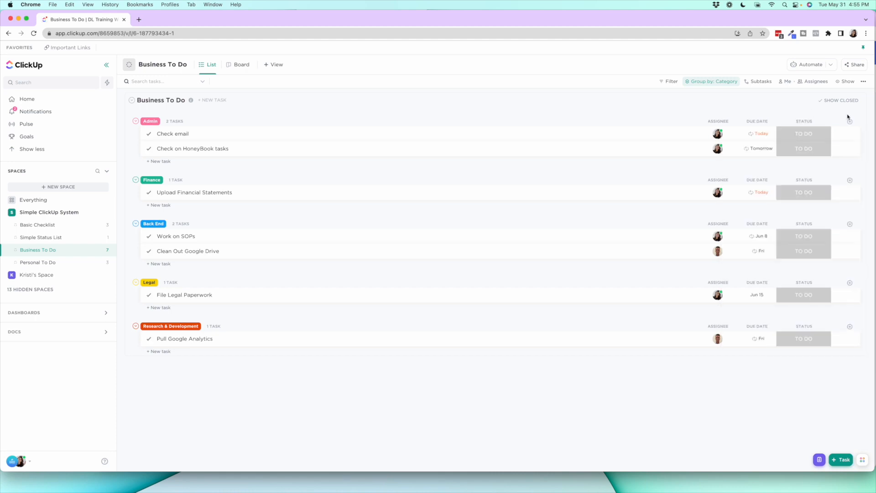
Show the existing Category field again as a column in the Business To Do list
left_click(849, 122)
left_click(803, 148)
scroll(810, 212, "down", 10)
left_click(822, 336)
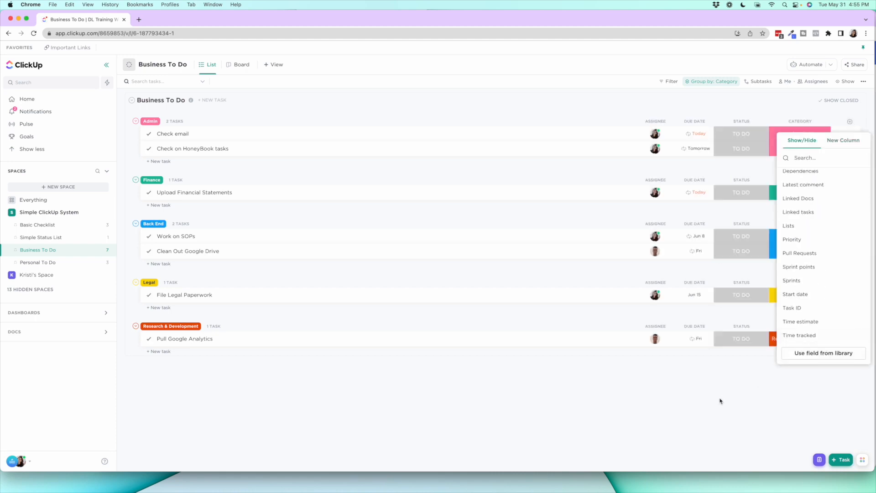
left_click(720, 401)
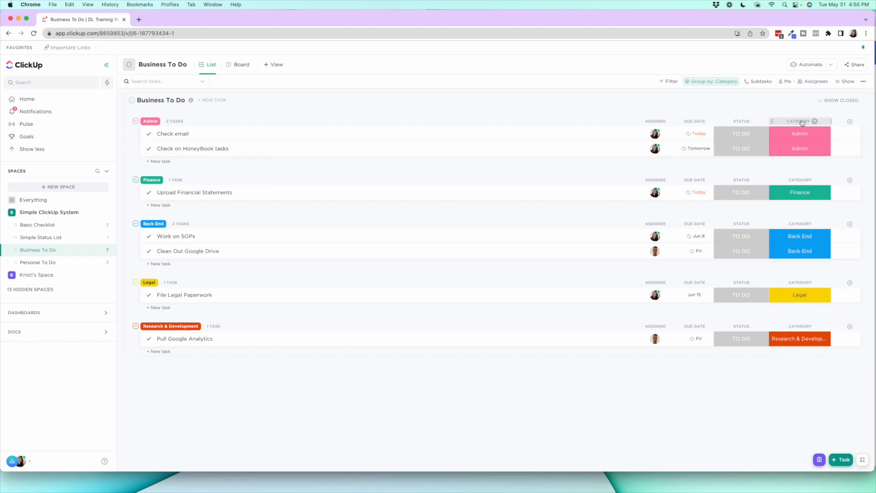
Open the Simple Status List and search the library of existing fields for "categ"
left_click(62, 239)
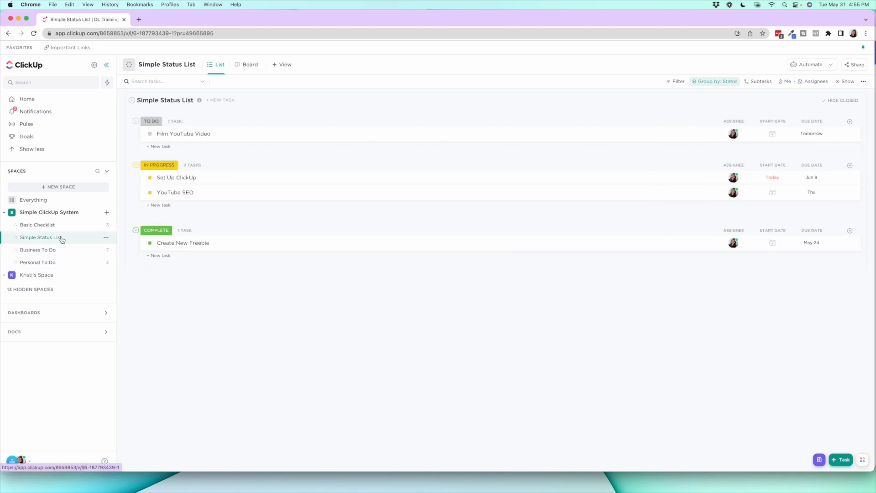
left_click(849, 121)
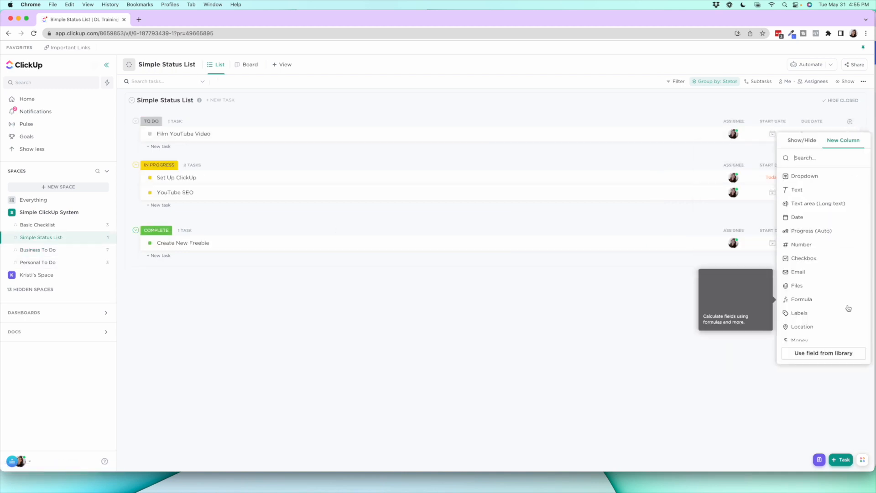
left_click(829, 354)
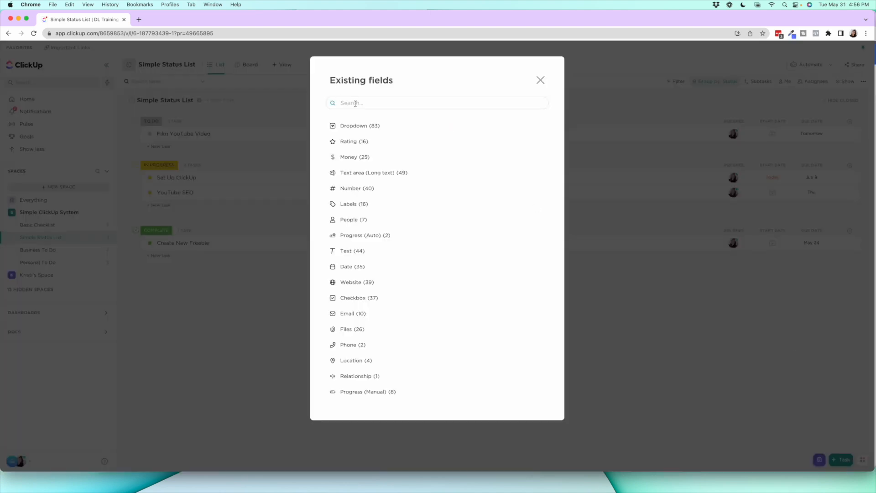
type("categ")
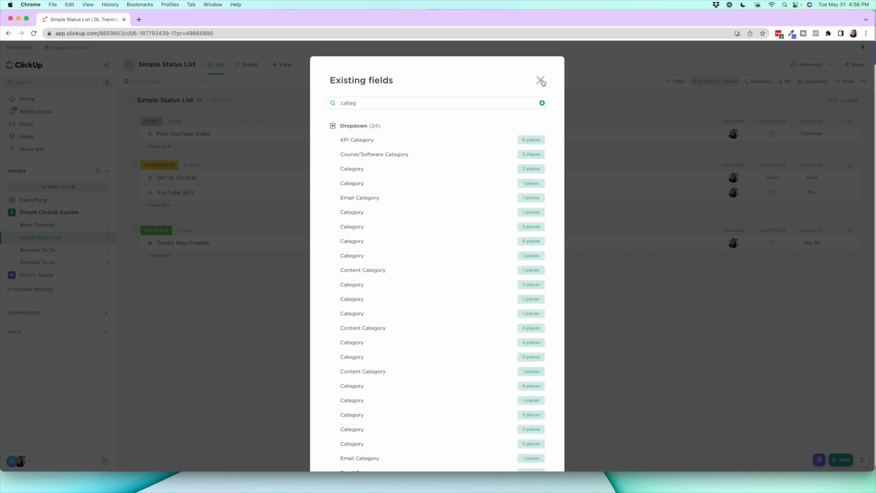
Check where the matching Category fields are used, and add the one from Business To Do to the Simple Status List
left_click(534, 184)
left_click(535, 188)
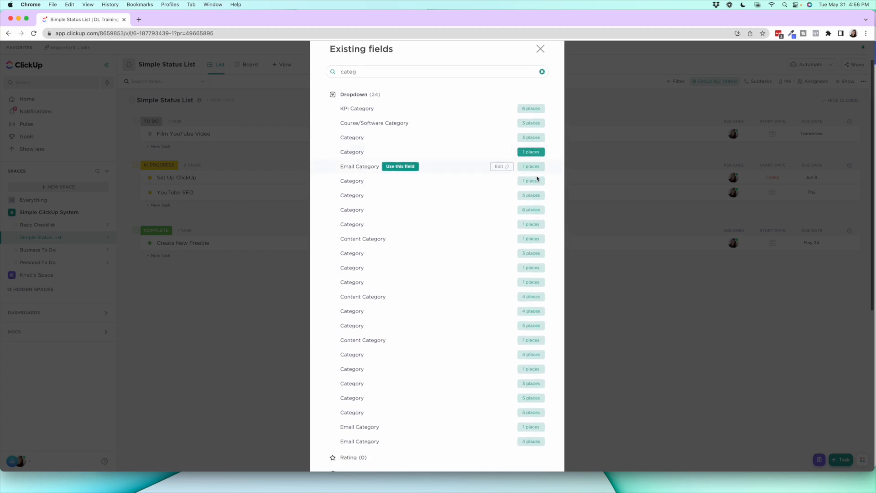
left_click(537, 179)
left_click(537, 180)
scroll(539, 183, "down", 3)
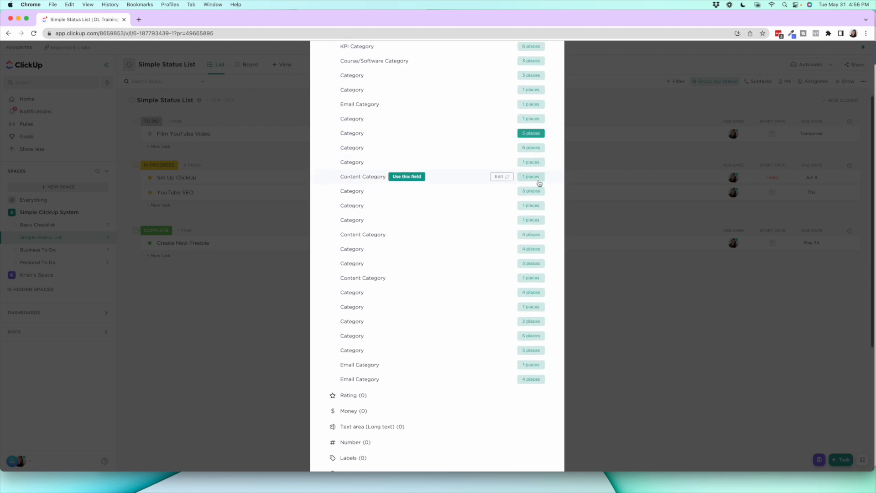
left_click(532, 351)
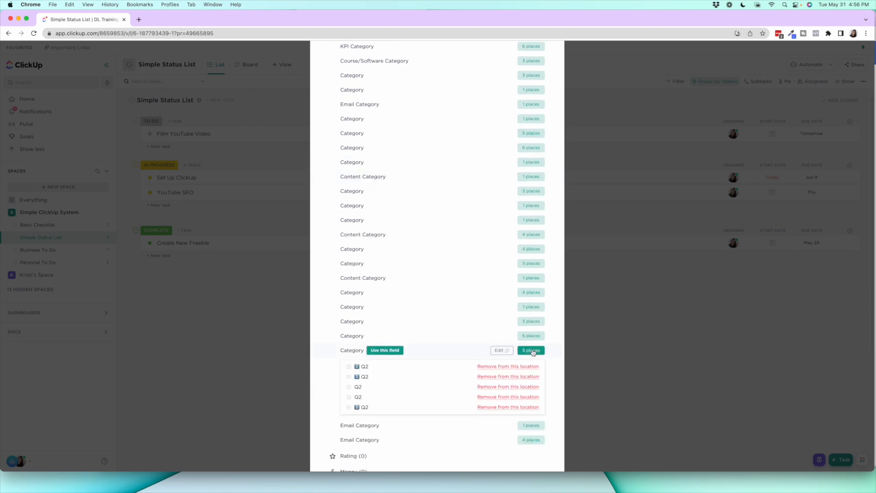
left_click(532, 351)
left_click(533, 335)
left_click(532, 308)
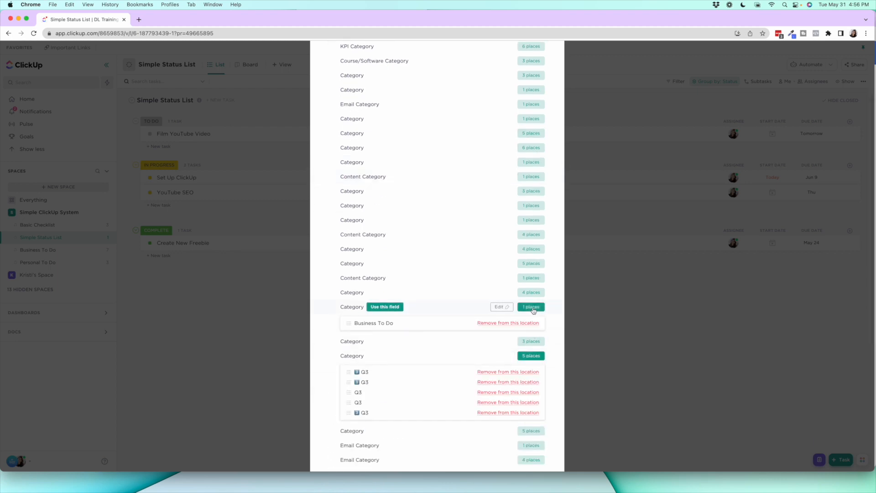
left_click(392, 307)
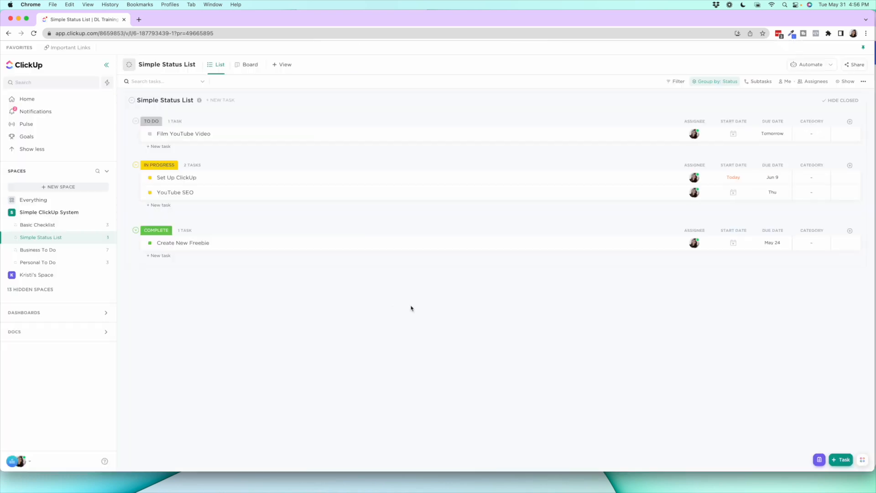
Widen the Category column in the Simple Status List and set the Film YouTube Video task's category to Admin
left_click(811, 136)
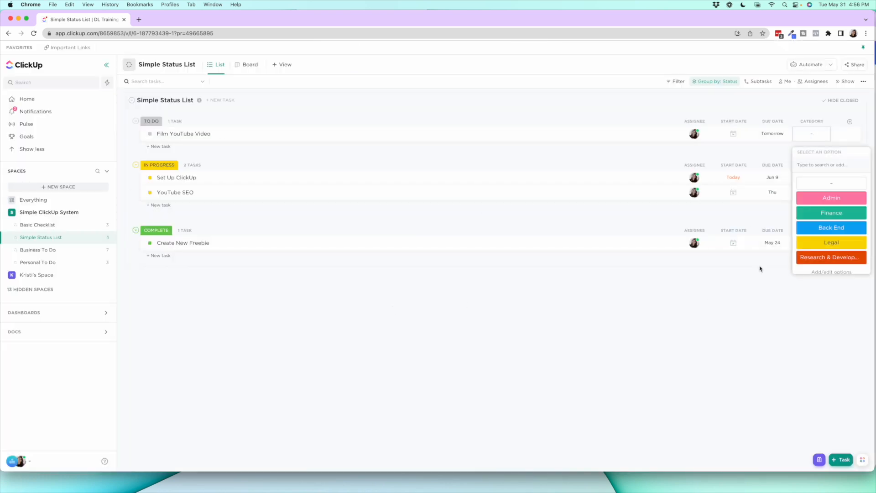
left_click(760, 269)
left_click_drag(831, 121, 857, 122)
left_click(808, 135)
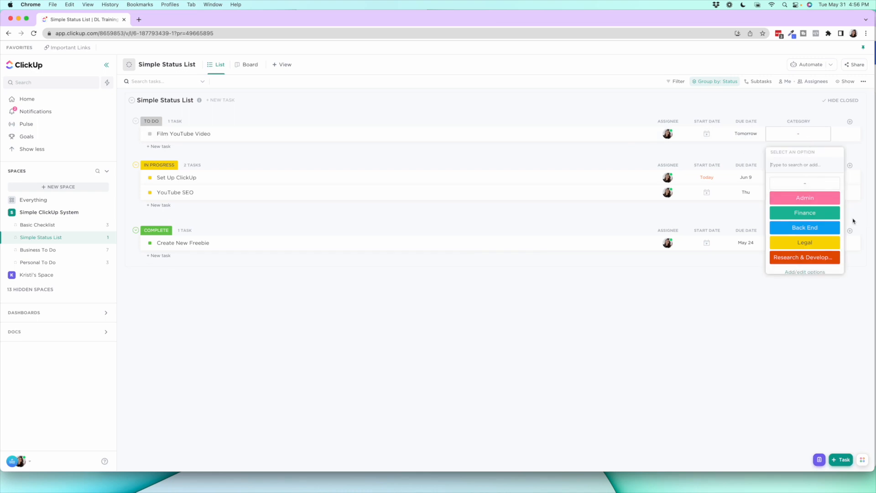
left_click(808, 204)
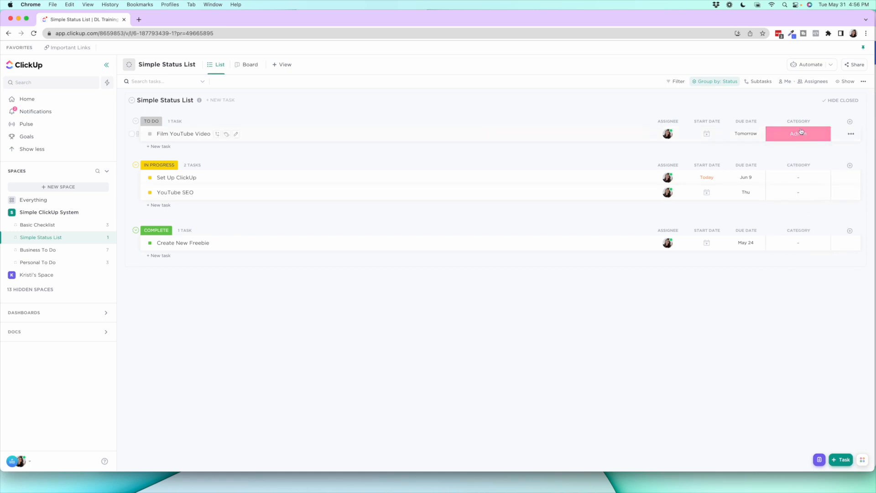
Rename the Category field's Admin option to "Simple Admin" from the Simple Status List, and check it in Business To Do
left_click(60, 251)
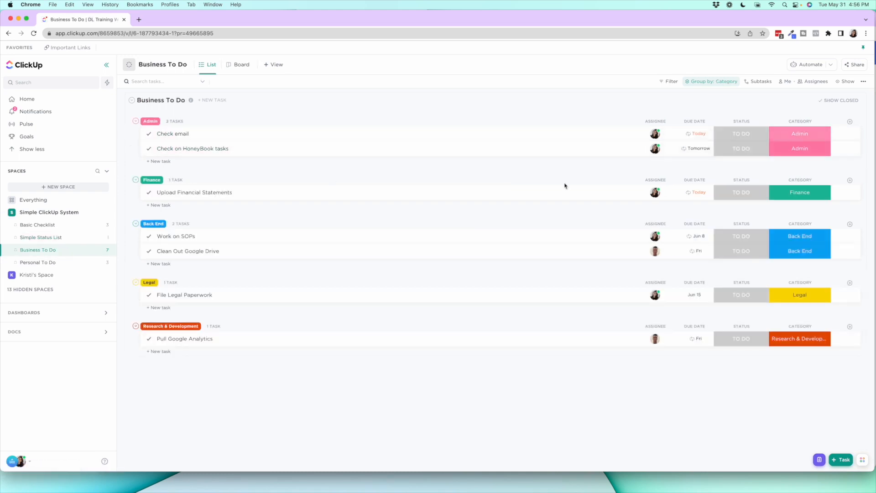
left_click(80, 239)
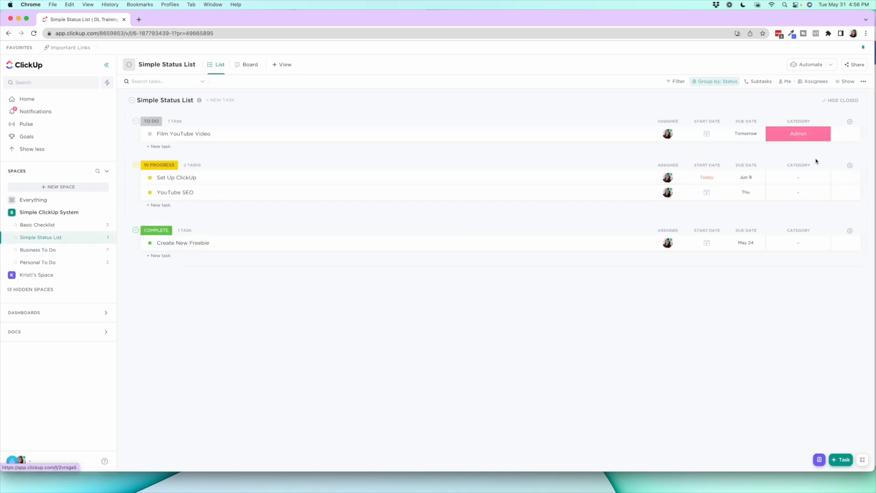
left_click(803, 134)
left_click(809, 273)
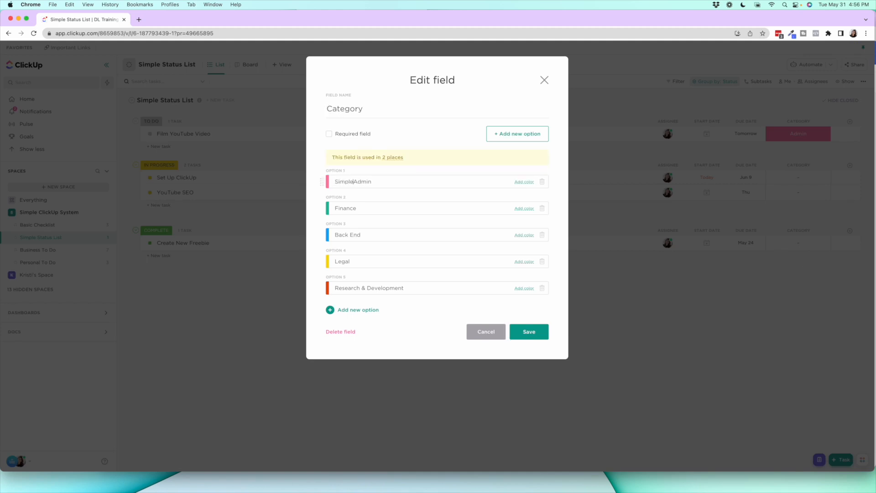
left_click(528, 333)
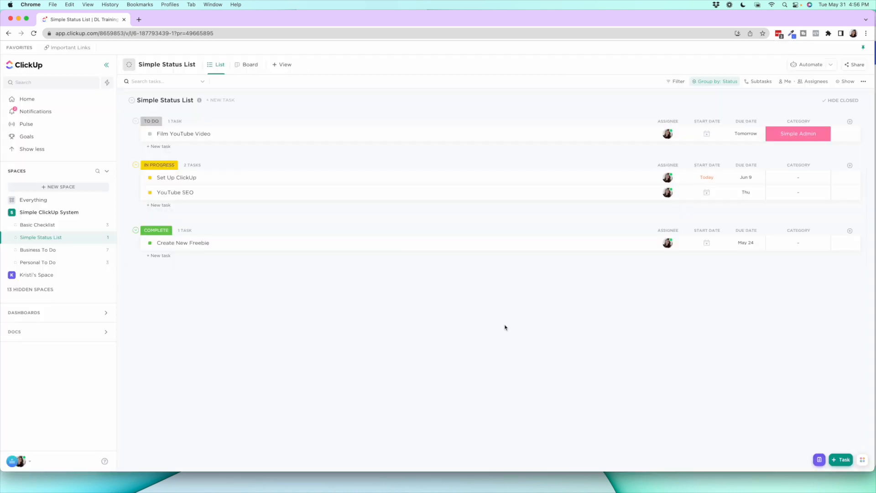
left_click(78, 250)
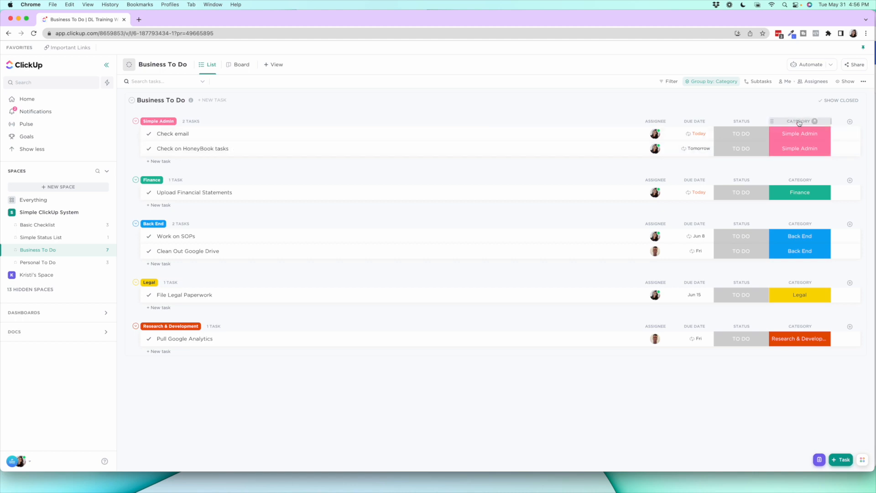
left_click(851, 121)
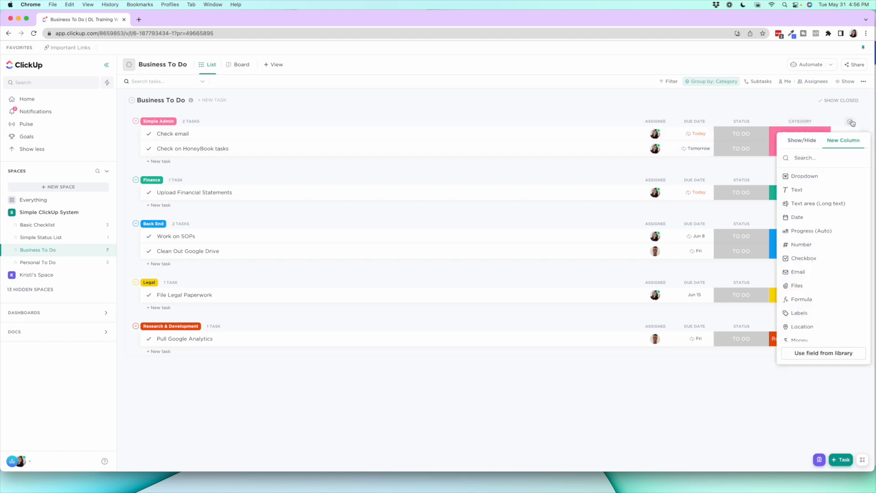
left_click(827, 179)
left_click(790, 231)
Duplicate the Category field in the Business To Do list
left_click(794, 121)
left_click(795, 121)
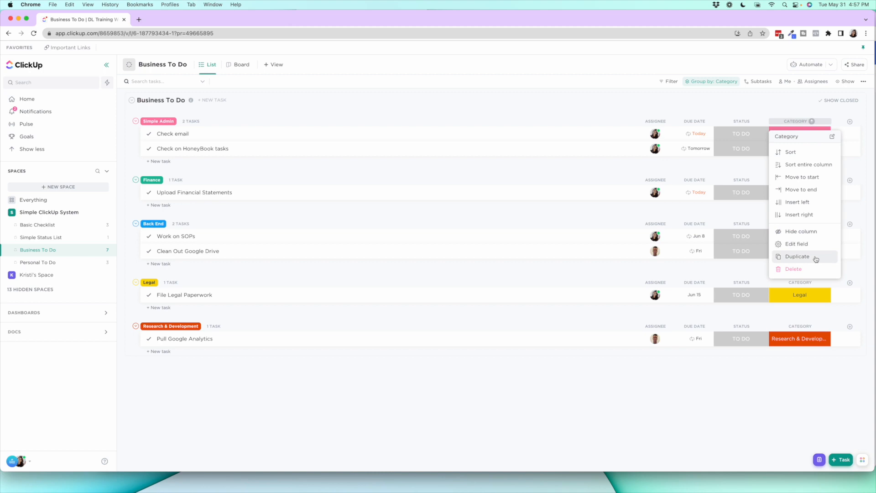
left_click(816, 258)
Rename the duplicated field "Business Category 1" and check its options on the Check email task
left_click(808, 122)
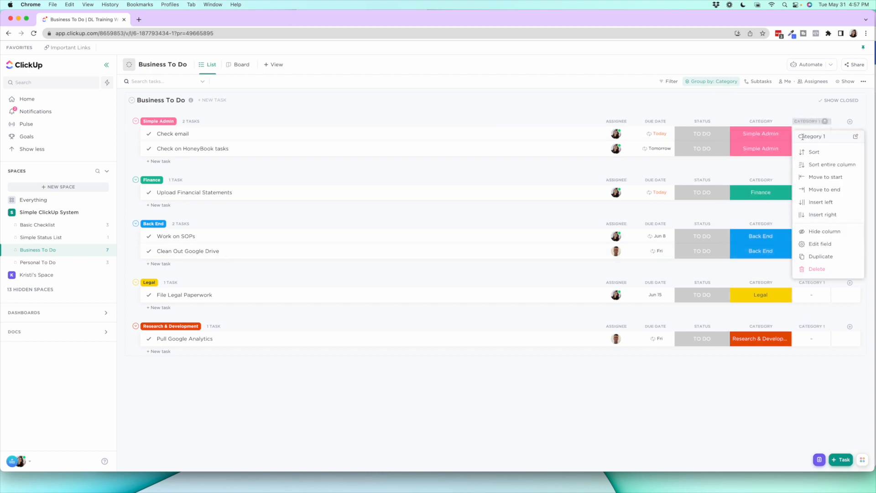
key("ctrl+Up")
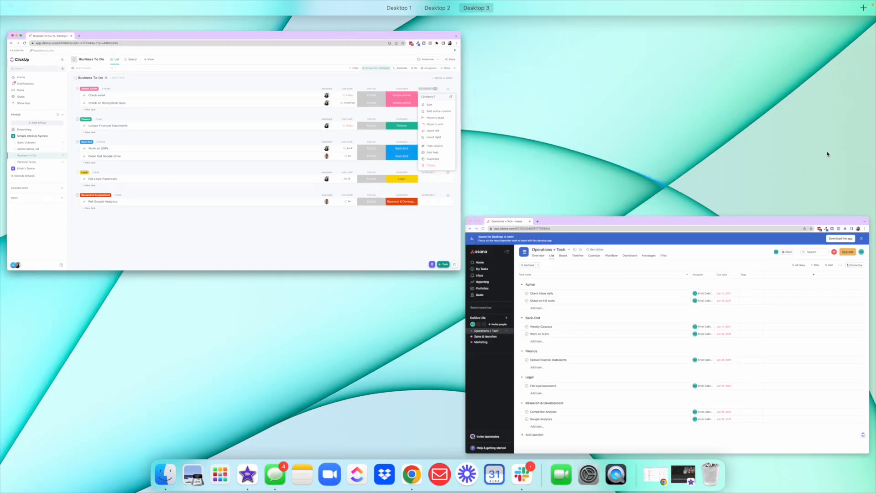
left_click(379, 166)
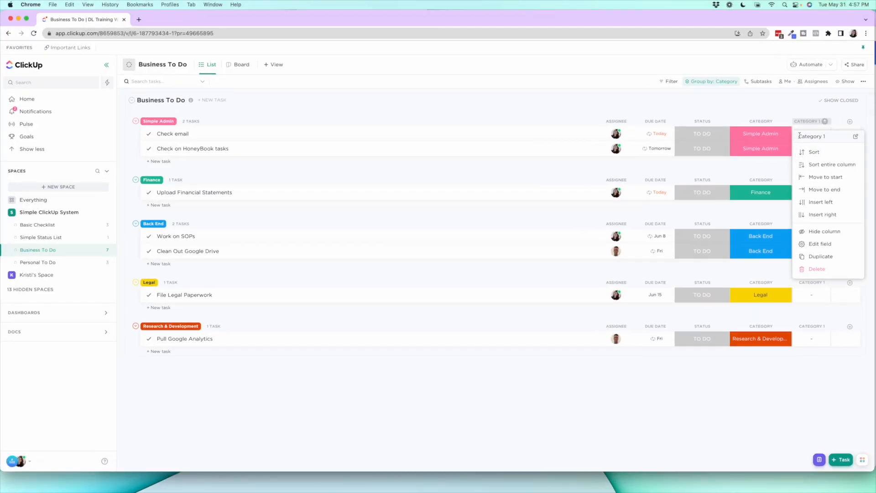
left_click(800, 136)
type("Business")
left_click(785, 106)
left_click(813, 134)
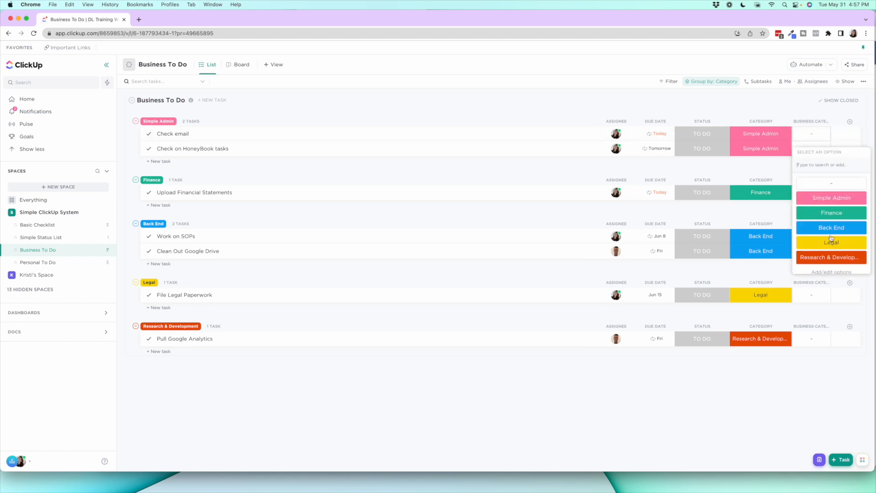
left_click(761, 128)
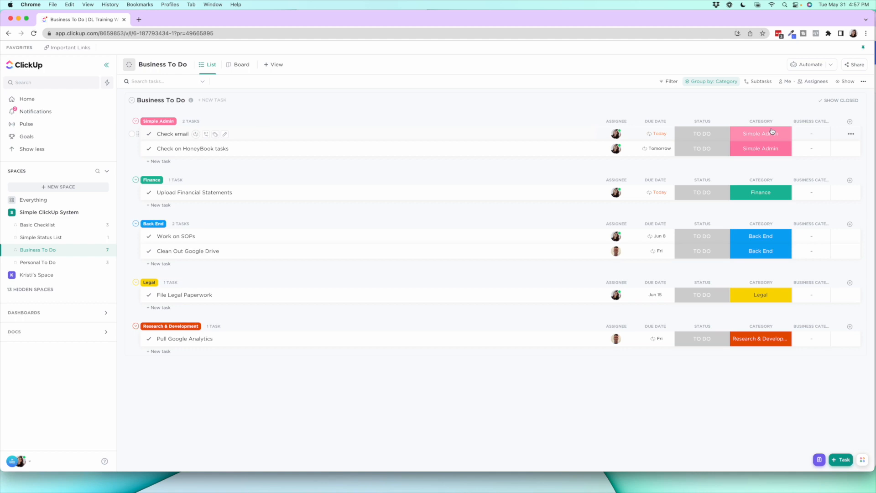
Remove the Business Category 1 field from the Business To Do list
left_click(804, 122)
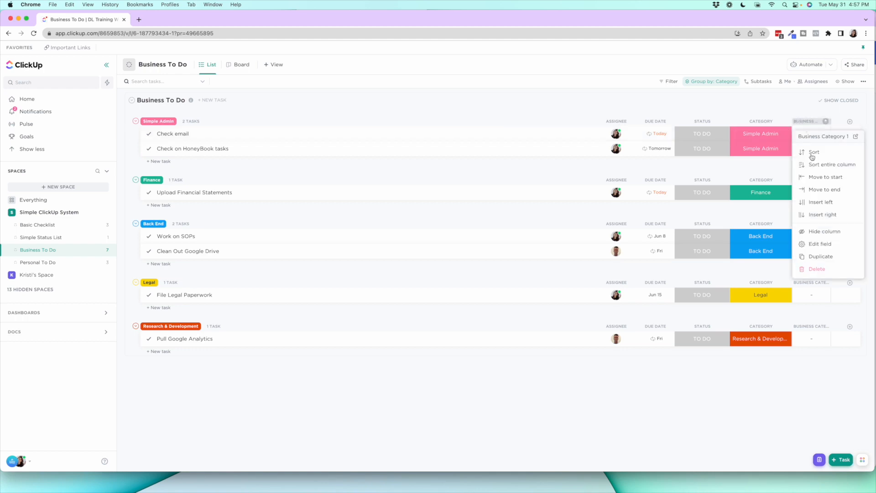
left_click(827, 274)
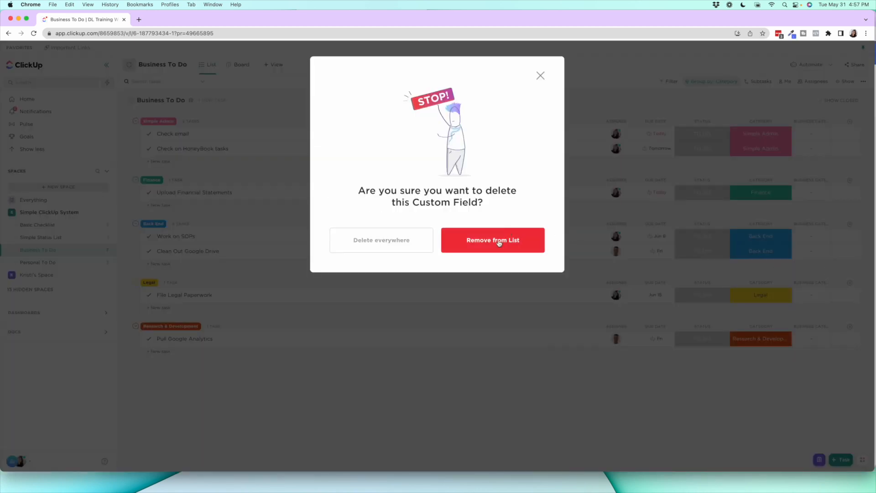
left_click(501, 242)
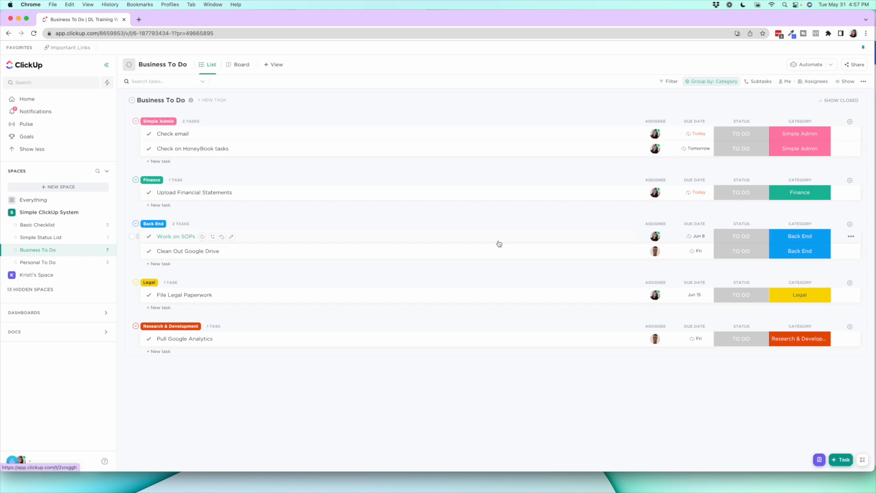
Remove the Category field from the Simple Status List
left_click(80, 242)
left_click(797, 121)
left_click(781, 269)
left_click(488, 210)
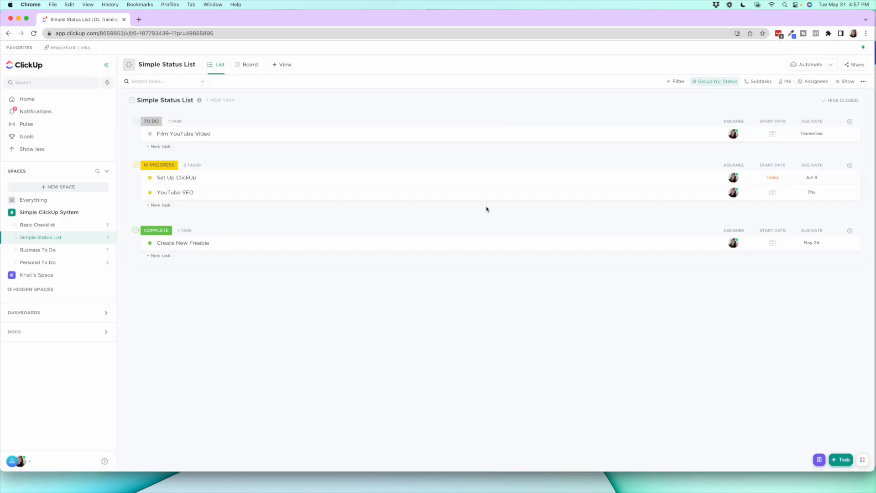
Rename the Simple Admin option of the Category field in Business To Do back to "Admin" and check the option list
left_click(56, 251)
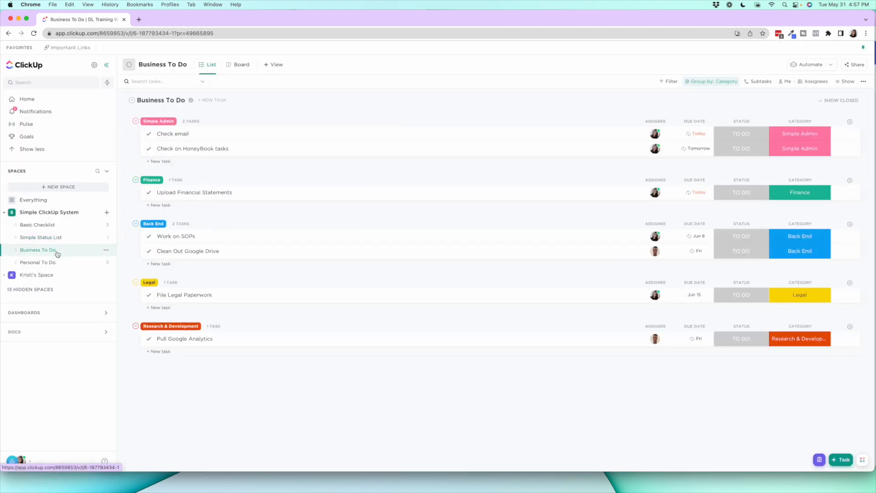
left_click(800, 133)
left_click(804, 273)
left_click_drag(356, 163, 335, 163)
key("BackSpace")
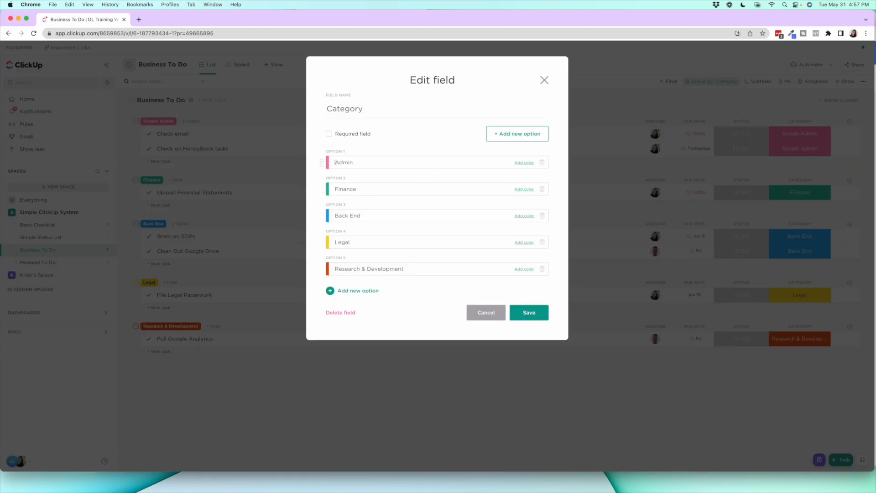
left_click(525, 312)
left_click(789, 135)
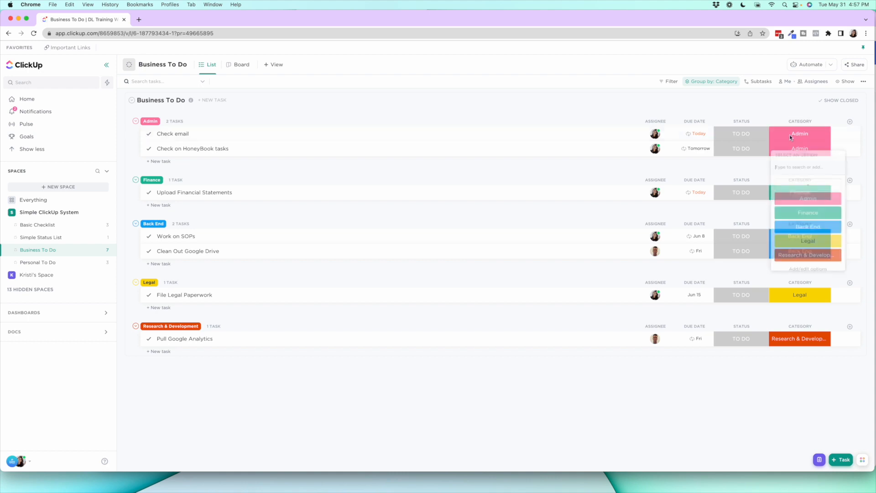
left_click(778, 110)
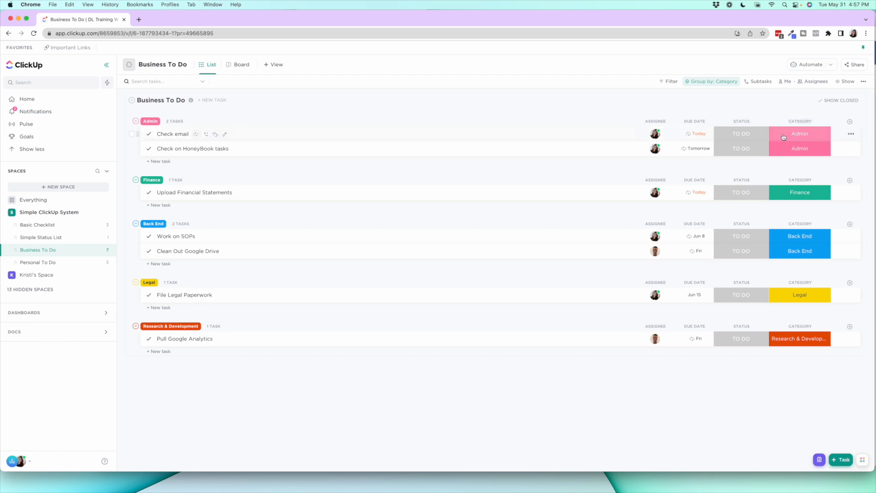
Hide the Category column in Business To Do and check the Category options inside the Check email task
left_click(793, 124)
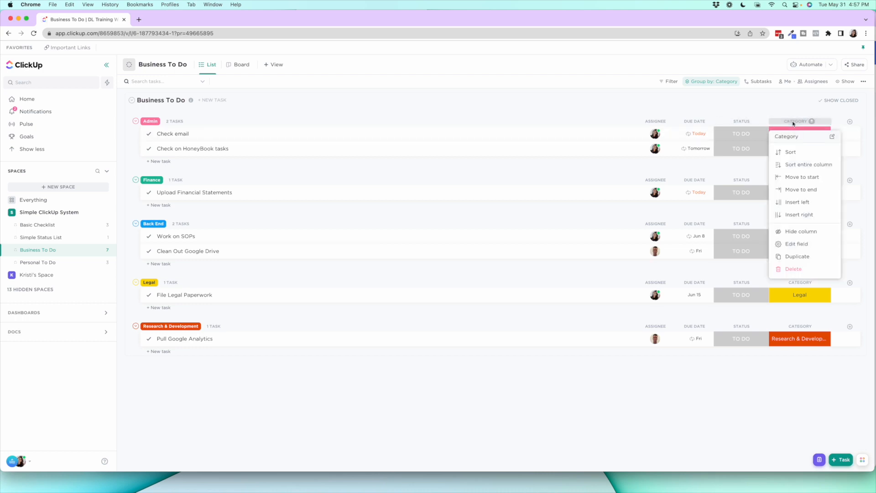
left_click(801, 232)
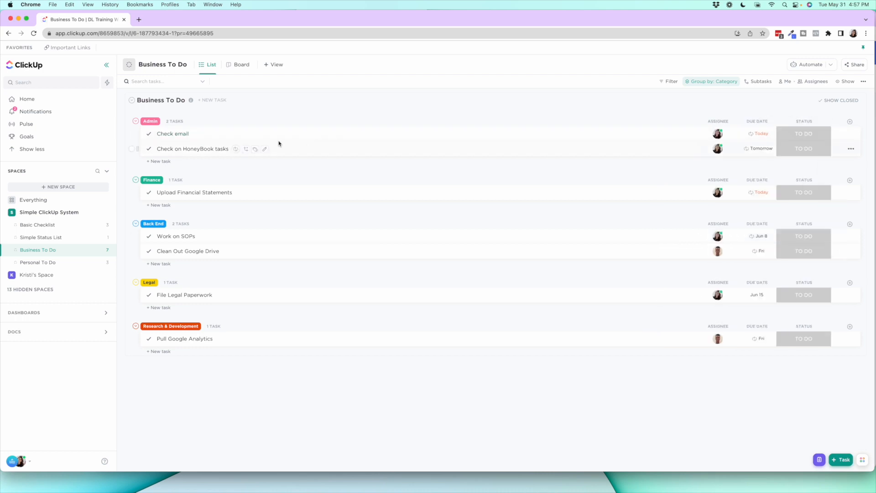
left_click(162, 136)
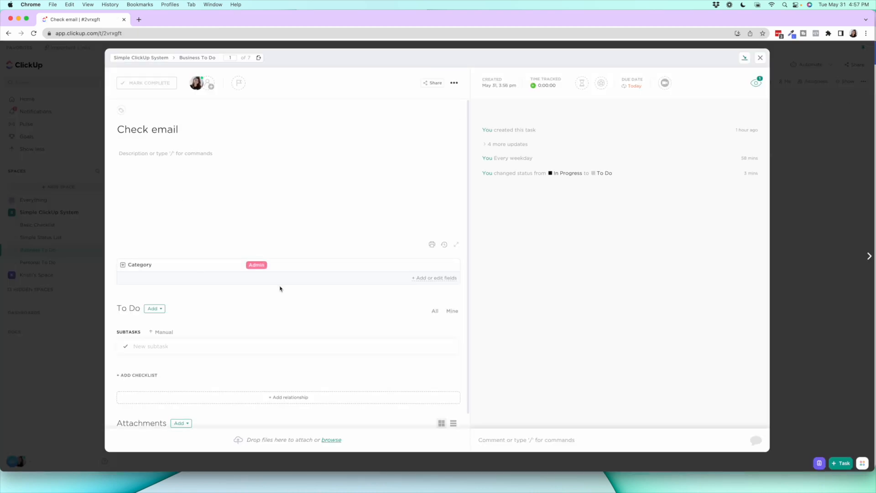
left_click(257, 265)
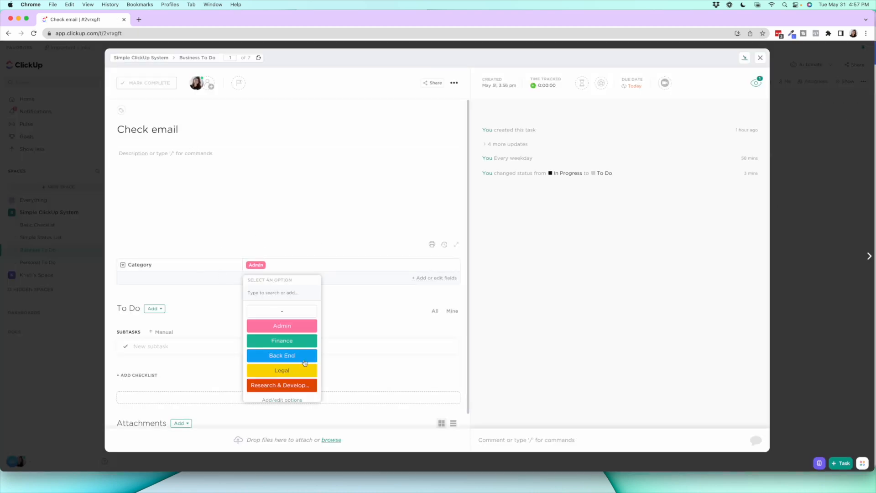
left_click(682, 212)
left_click(760, 57)
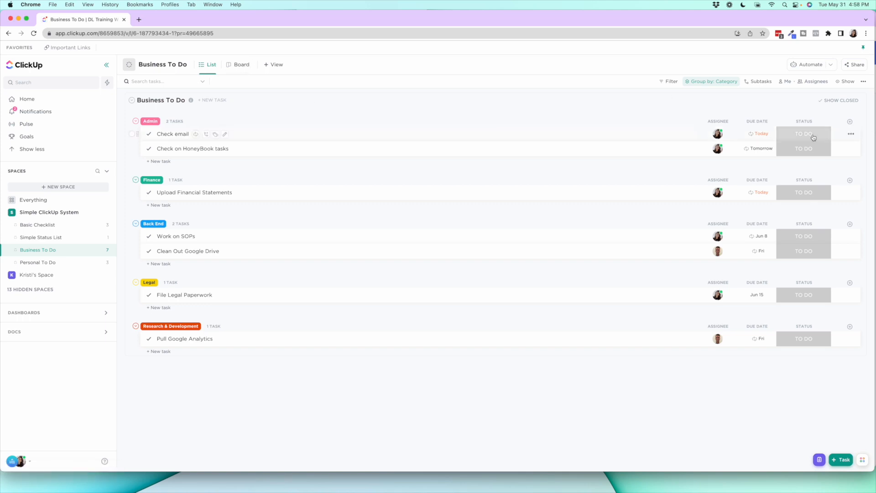
Open the Business To Do list as a board, and switch to Asana to compare the Operations + Tech board
left_click(239, 69)
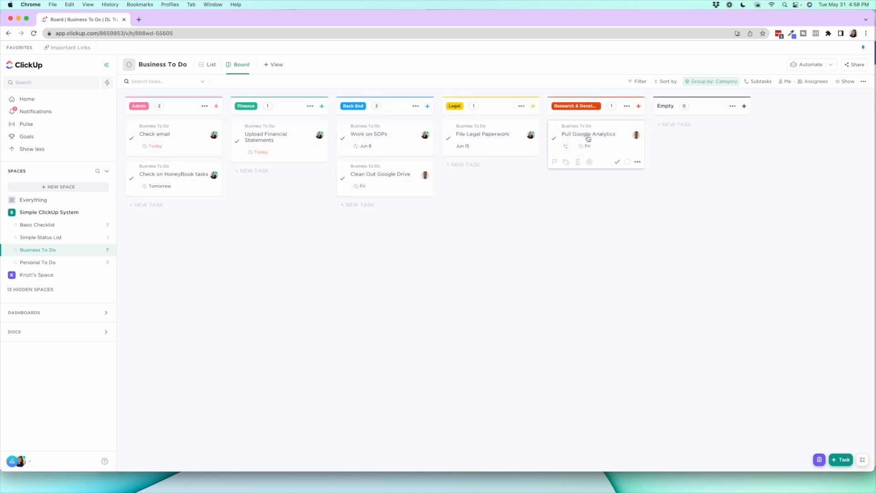
left_click_drag(841, 20, 825, 18)
left_click(873, 20)
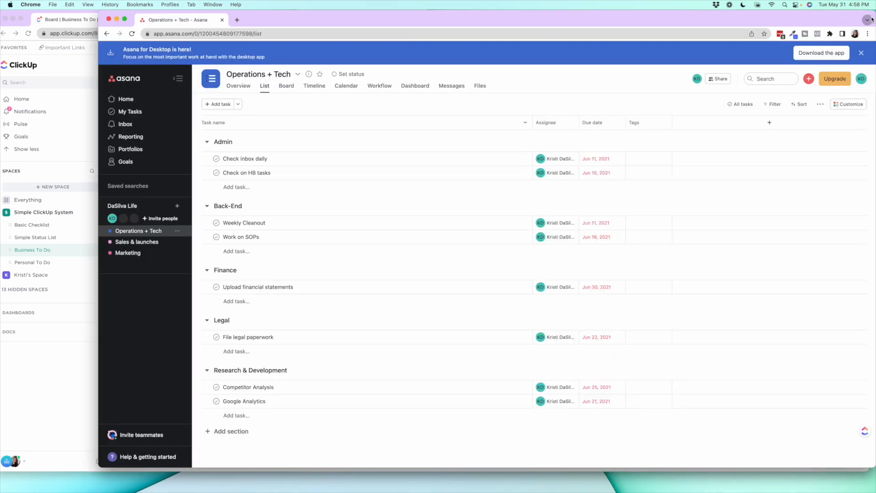
left_click(290, 87)
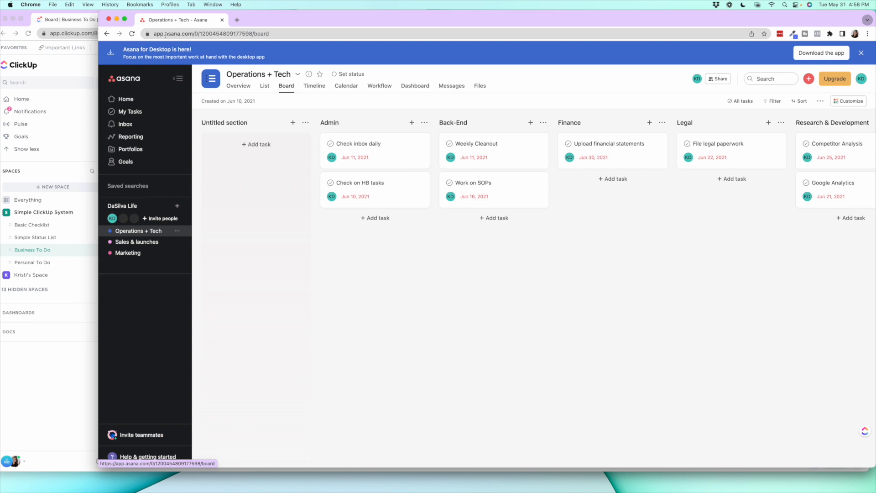
Switch back to ClickUp and examine the custom field grouping options of the Business To Do board
key("super+shift+a")
left_click(81, 22)
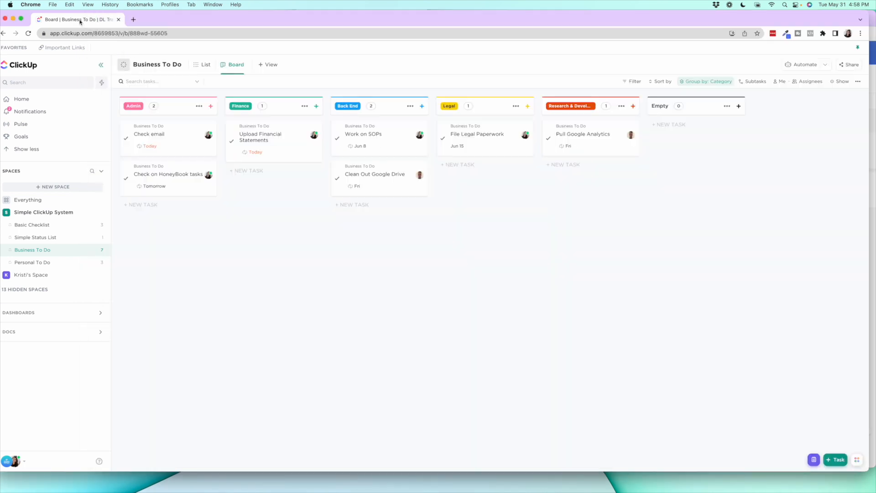
left_click_drag(384, 23, 395, 22)
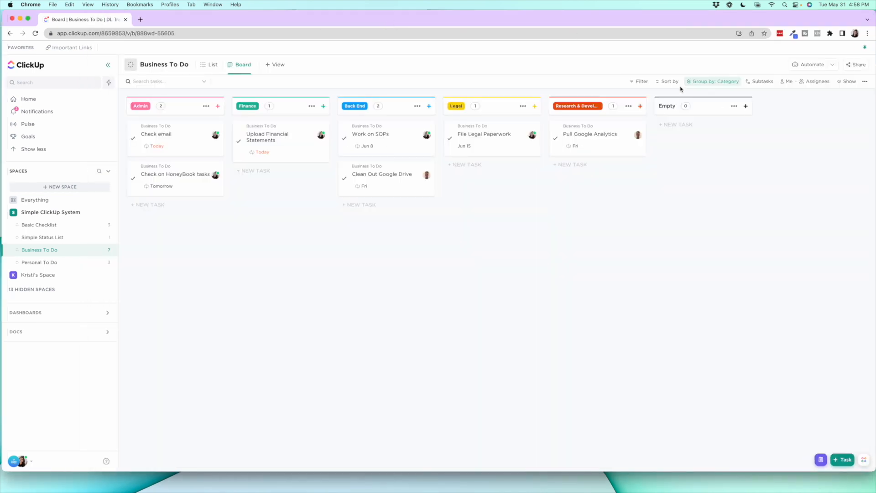
left_click(710, 83)
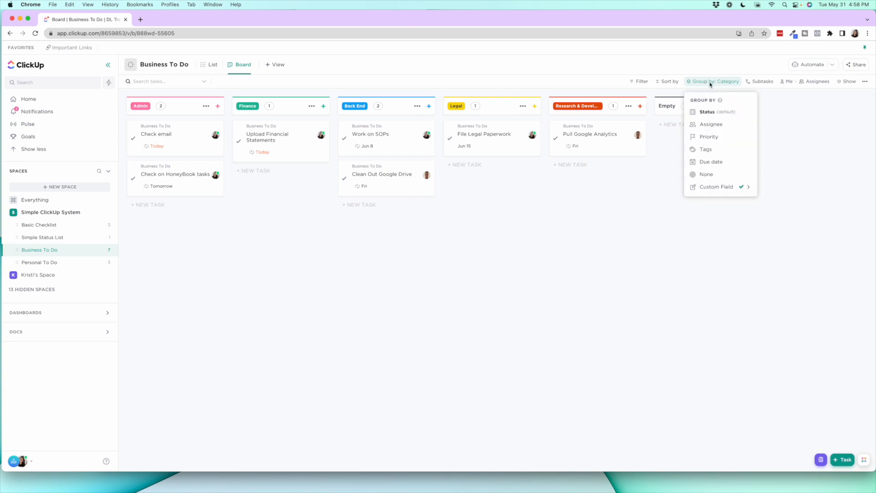
mouse_move(730, 187)
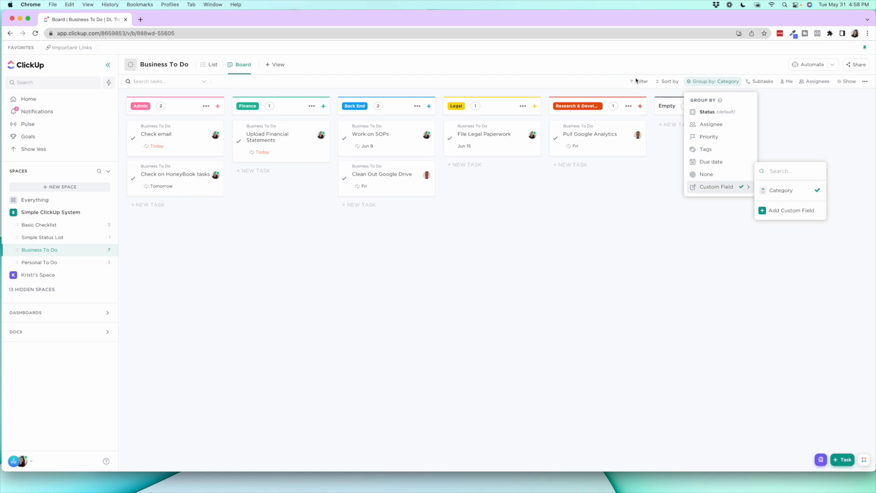
Group the Business To Do board by Status, and return it to grouping by the Category custom field
left_click(551, 203)
left_click(551, 201)
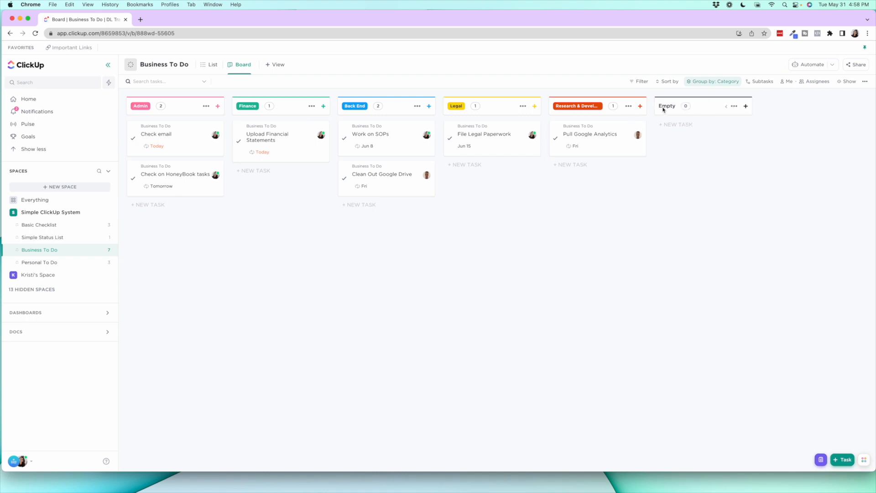
left_click(708, 81)
left_click(708, 111)
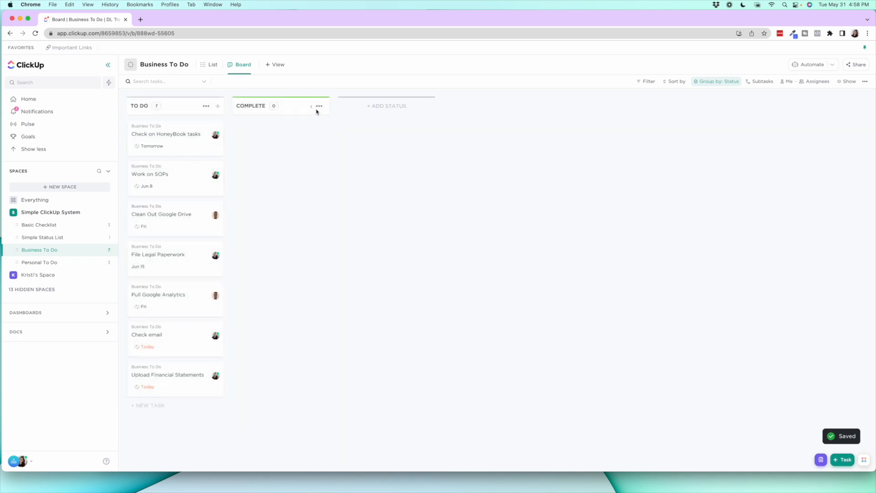
left_click(710, 85)
mouse_move(727, 188)
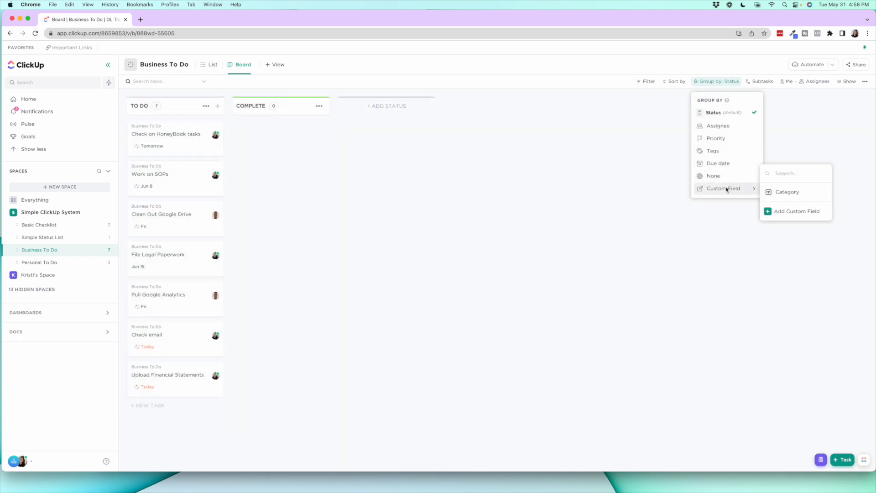
left_click(775, 191)
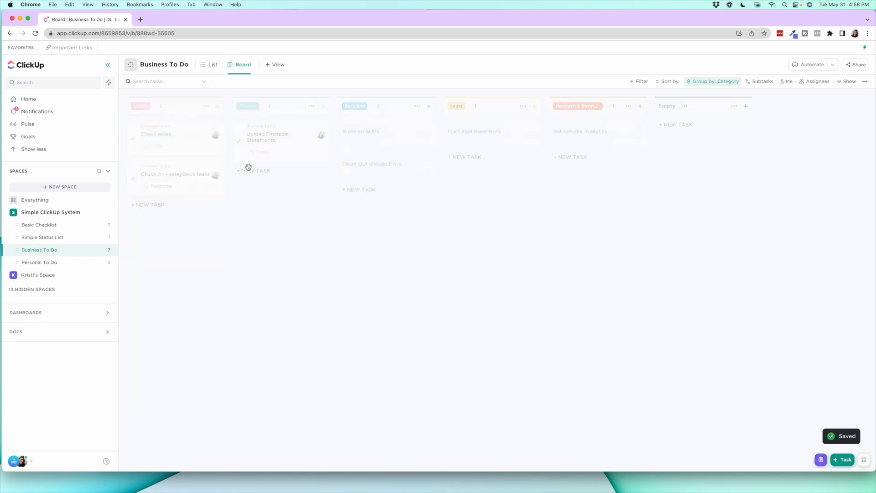
Move the Check on HoneyBook tasks card from Admin to Finance, check it in the list view and return to the board
left_click_drag(170, 176, 244, 188)
left_click(213, 66)
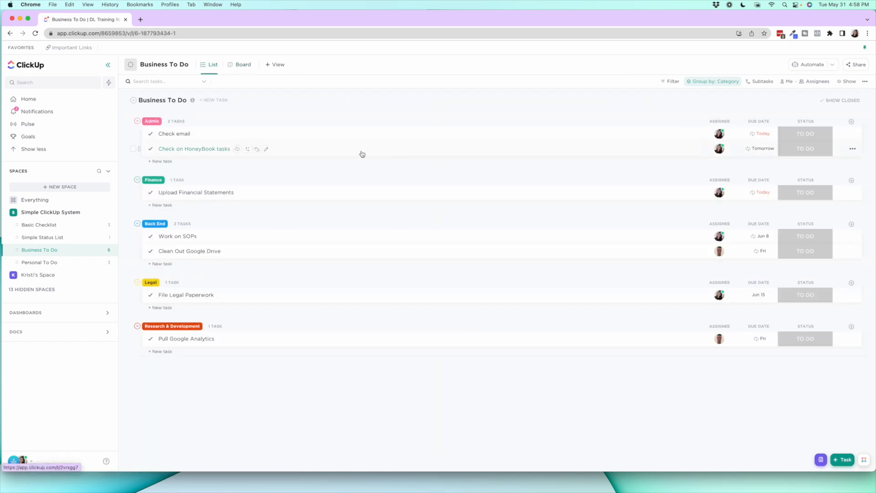
left_click(240, 64)
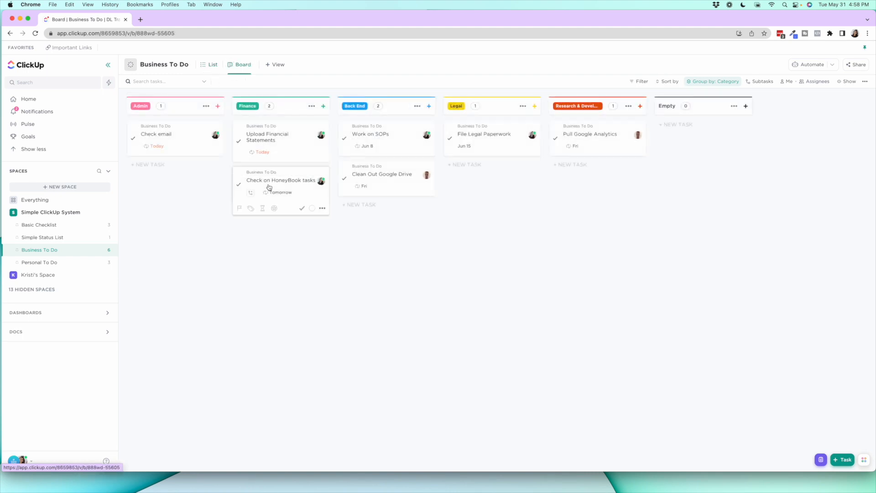
Move the Check on HoneyBook tasks card back to the Admin category and compare the list and board views
left_click_drag(292, 186, 198, 172)
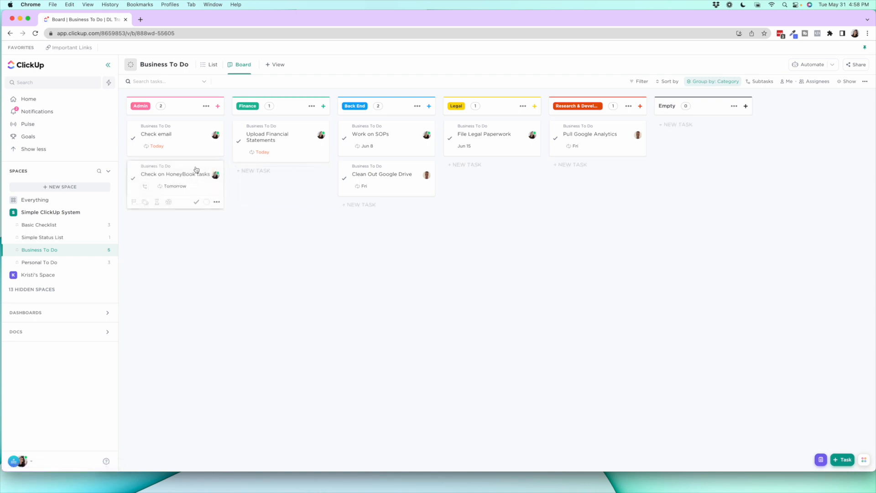
left_click(210, 65)
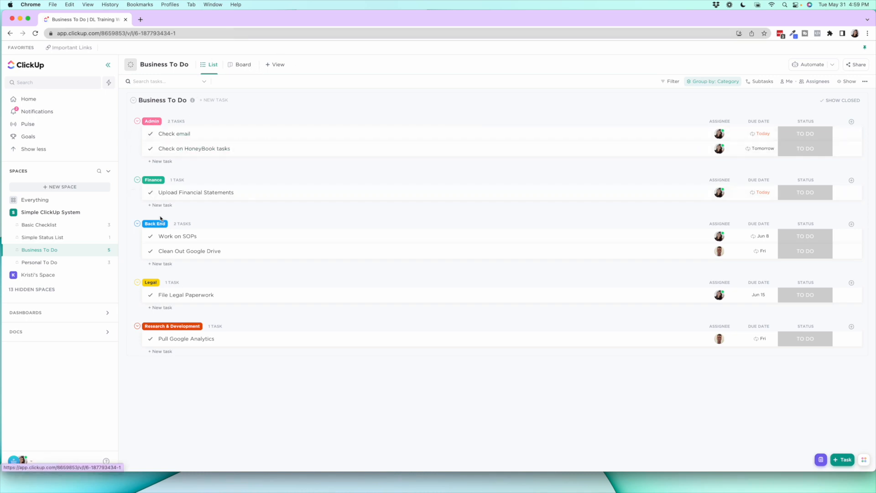
left_click(249, 70)
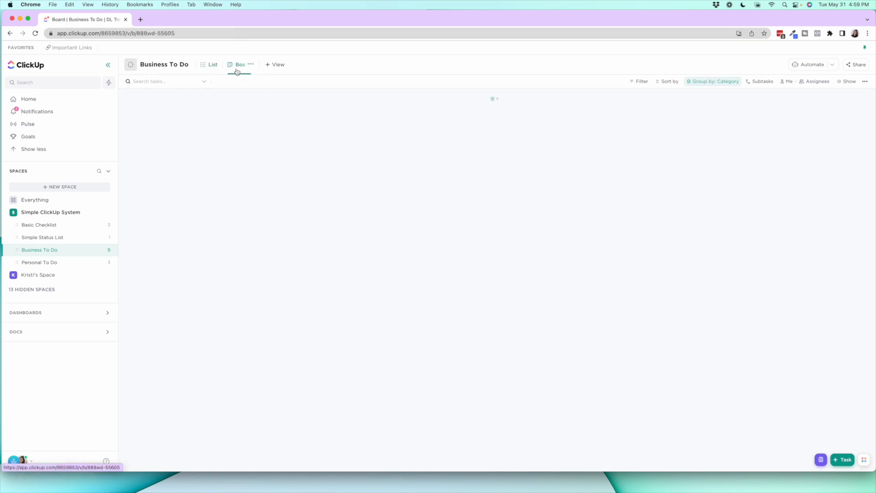
left_click(209, 70)
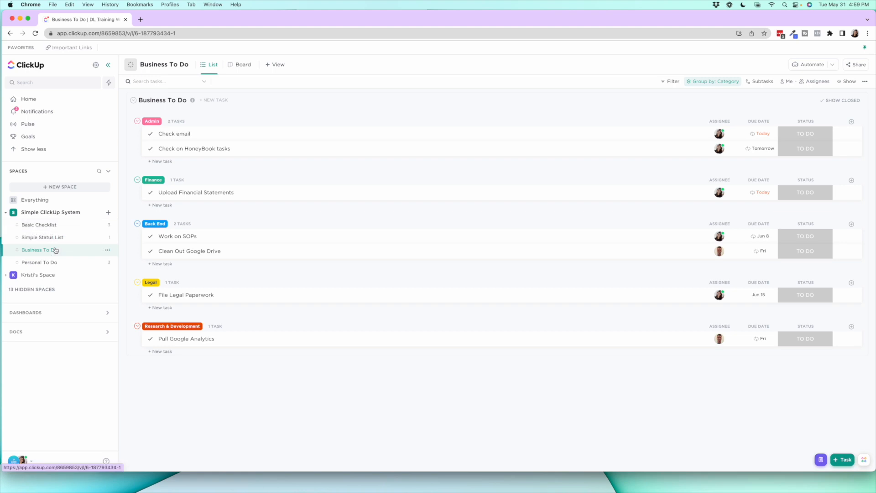
View the Personal To Do list, and switch to Asana to look at the My Tasks list
left_click(56, 267)
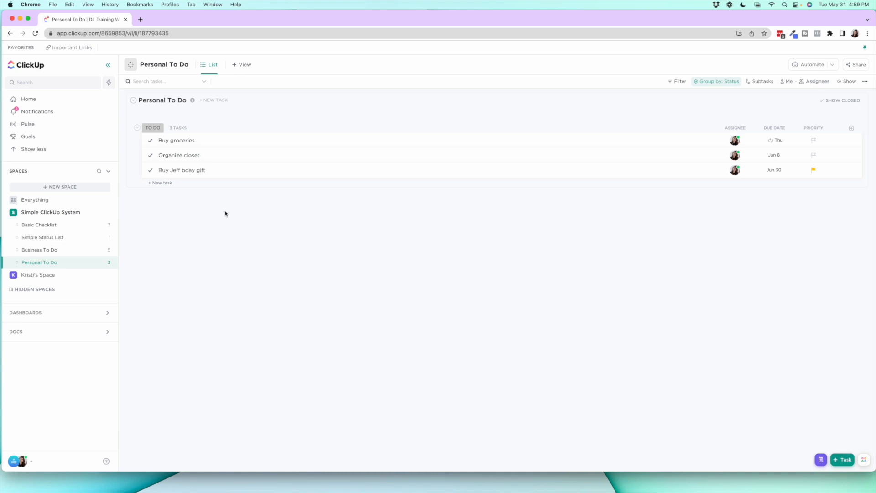
left_click_drag(873, 13, 824, 12)
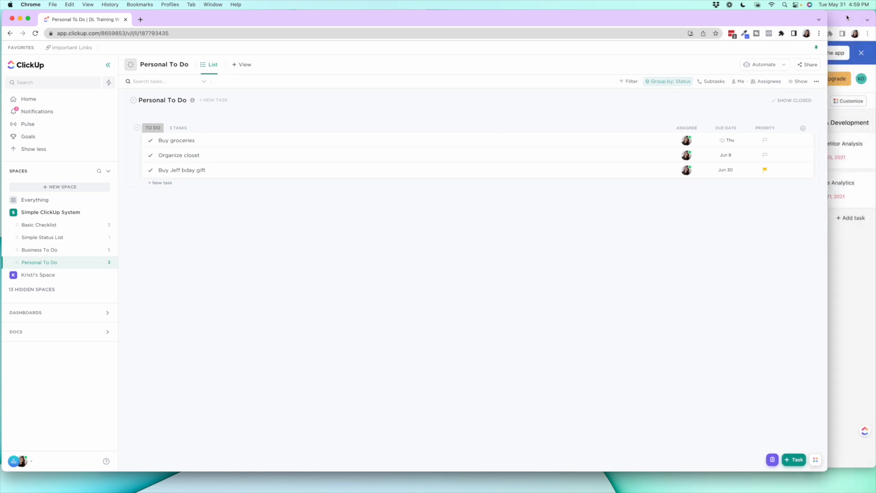
left_click(849, 44)
left_click(131, 100)
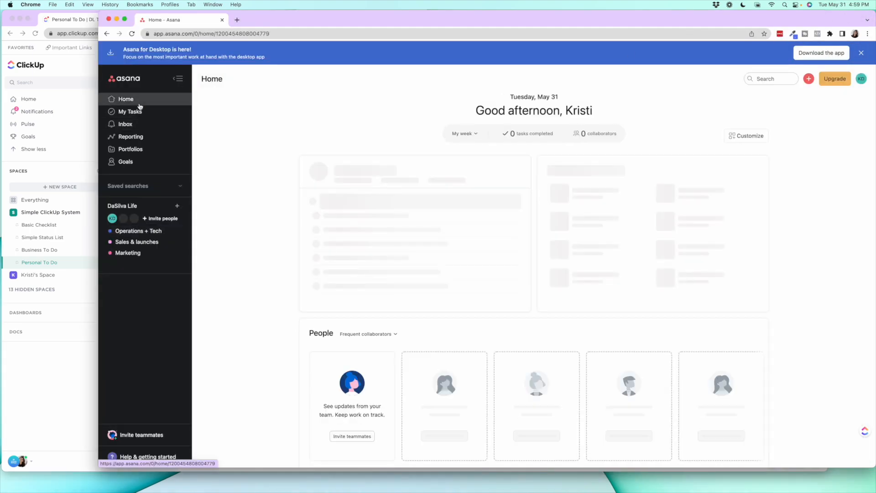
left_click(139, 112)
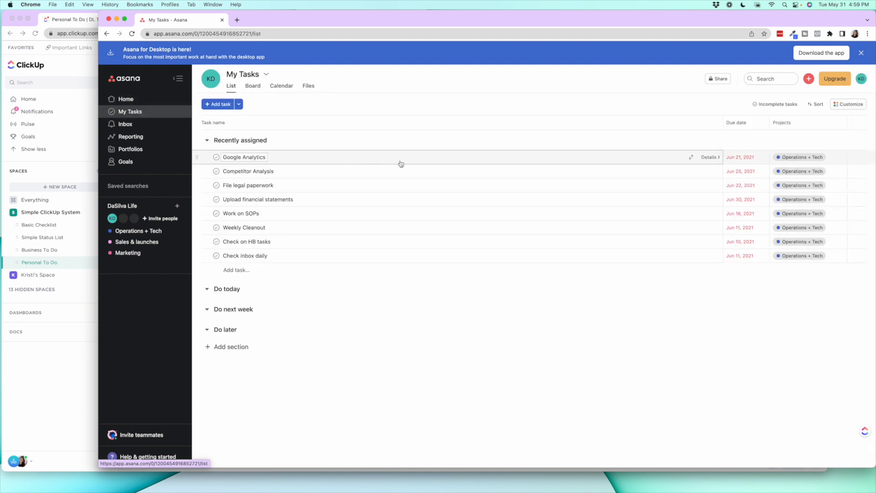
Show the Asana My Tasks calendar in month view
left_click(281, 87)
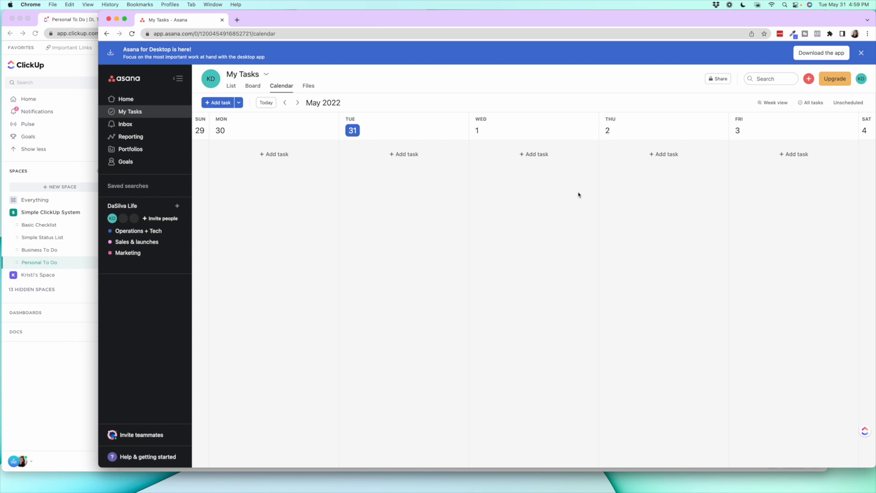
left_click(788, 106)
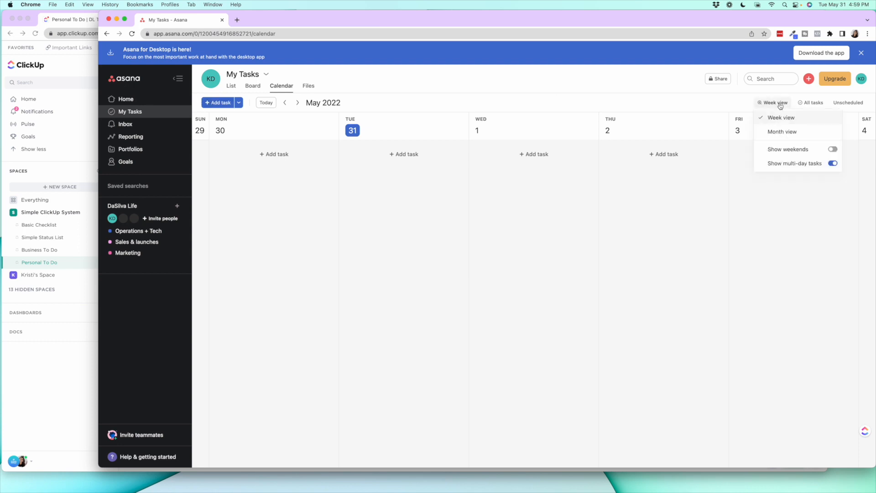
left_click(788, 133)
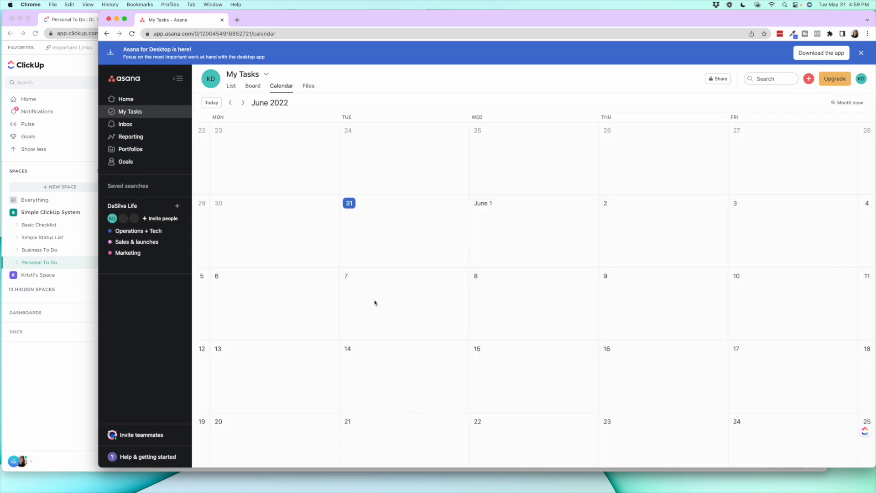
Switch back to ClickUp and look at the Simple ClickUp System space's existing views and the available view types
left_click(91, 19)
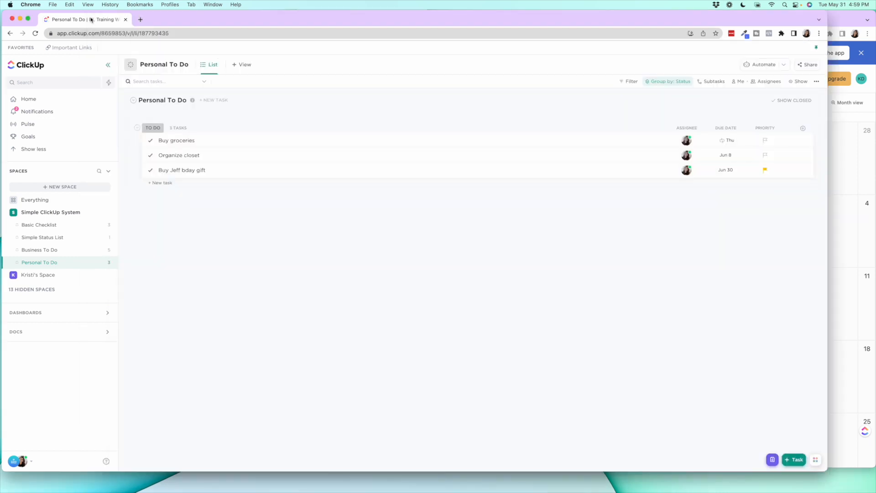
left_click_drag(826, 12, 874, 12)
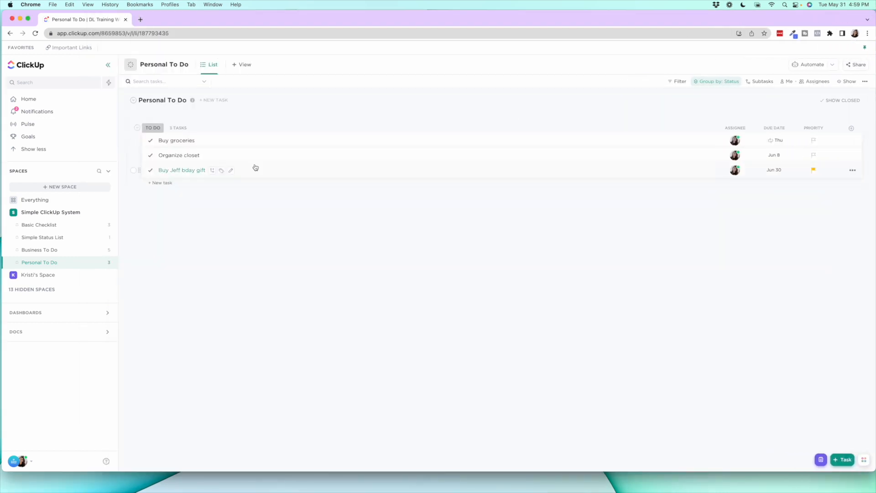
left_click(35, 213)
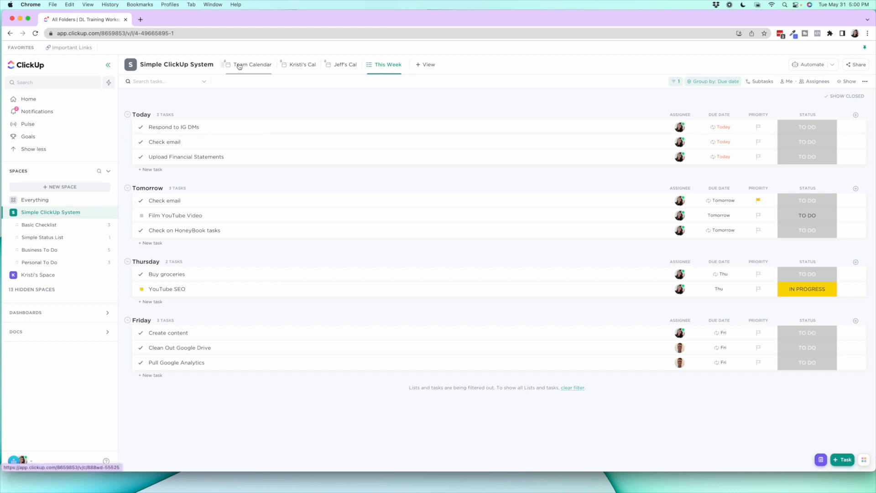
left_click(423, 66)
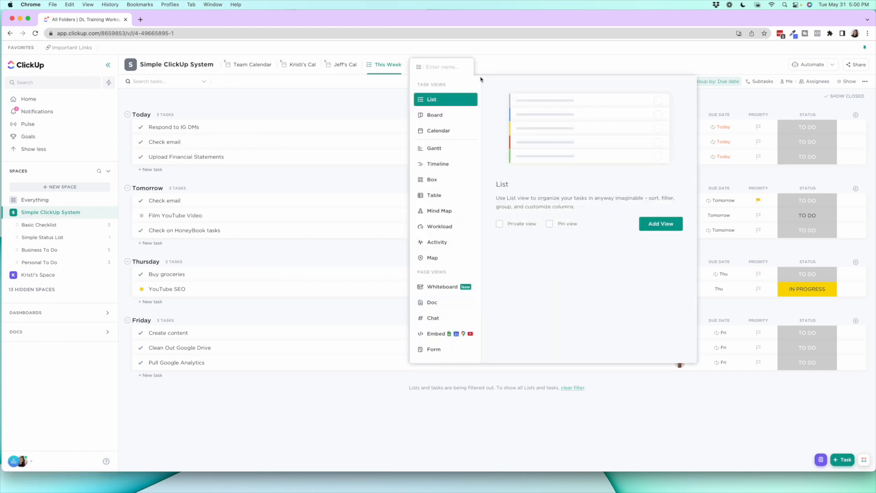
left_click(498, 69)
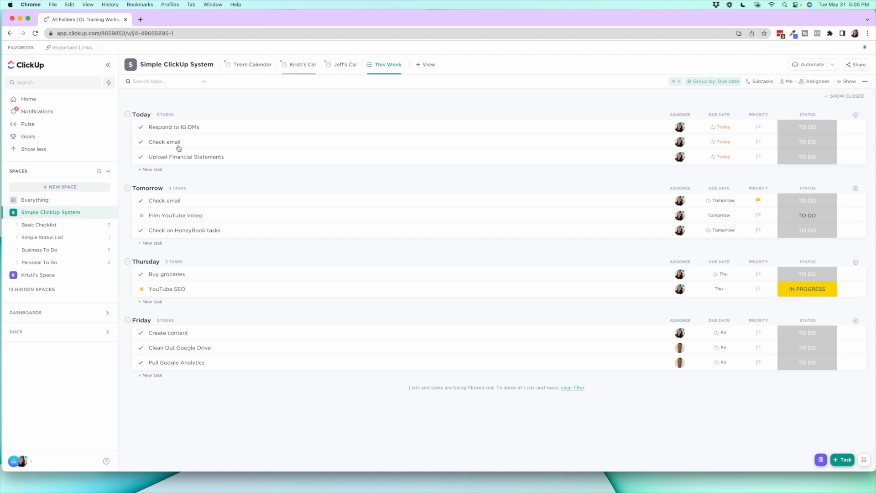
Look through the Basic Checklist, Simple Status List, Business To Do and Personal To Do lists
left_click(78, 229)
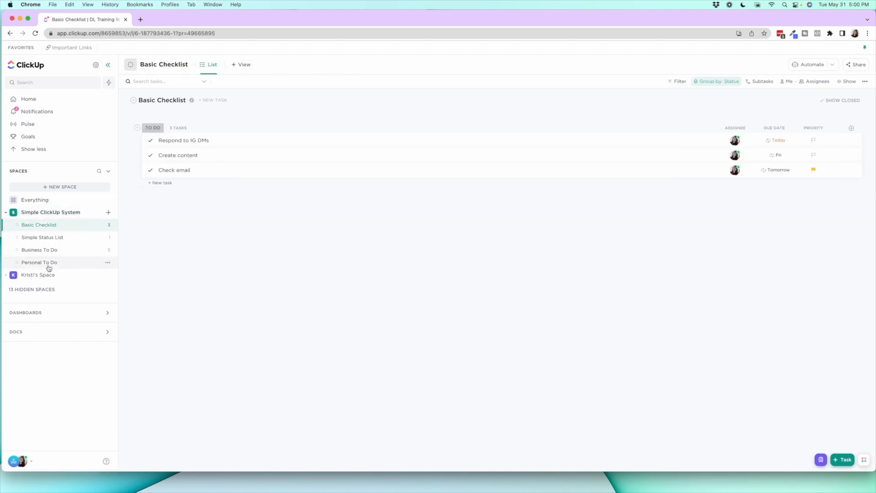
left_click(43, 237)
left_click(53, 250)
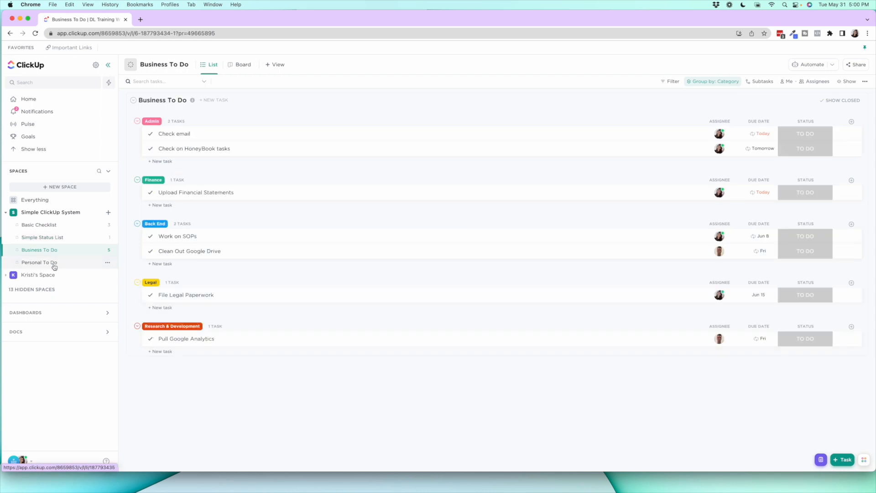
left_click(54, 263)
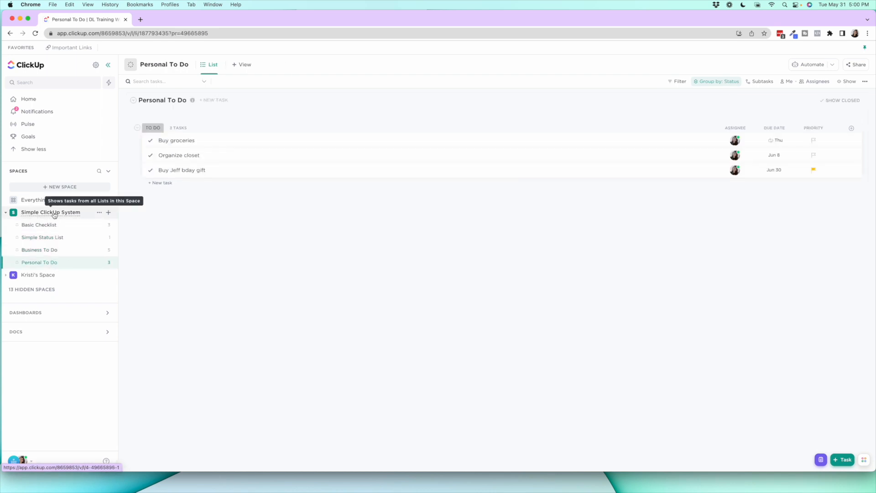
View the calendar covering everything in the workspace, and open the Team Calendar of the Simple ClickUp System space
left_click(43, 200)
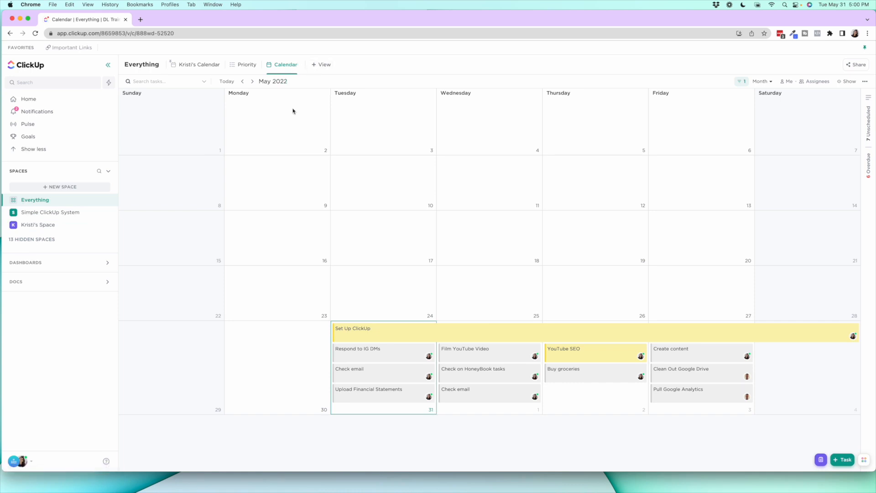
left_click(55, 213)
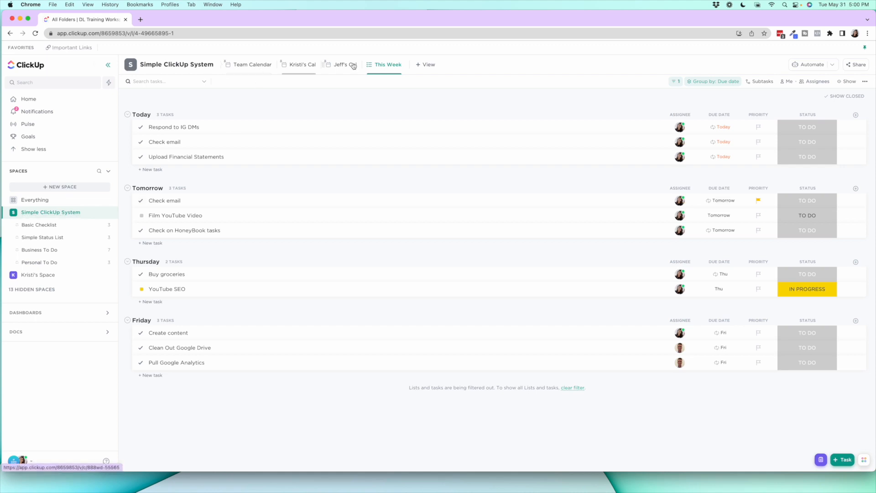
left_click(237, 68)
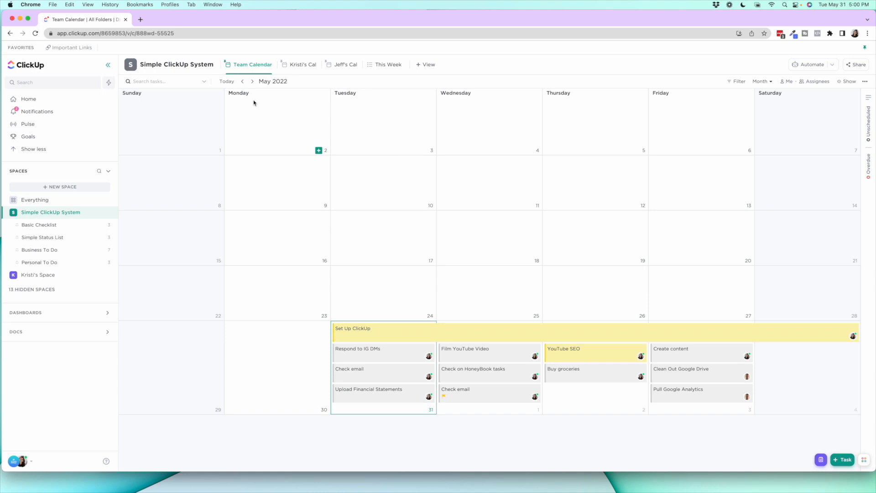
Examine the Team Calendar's display options, including the task card settings
left_click(850, 82)
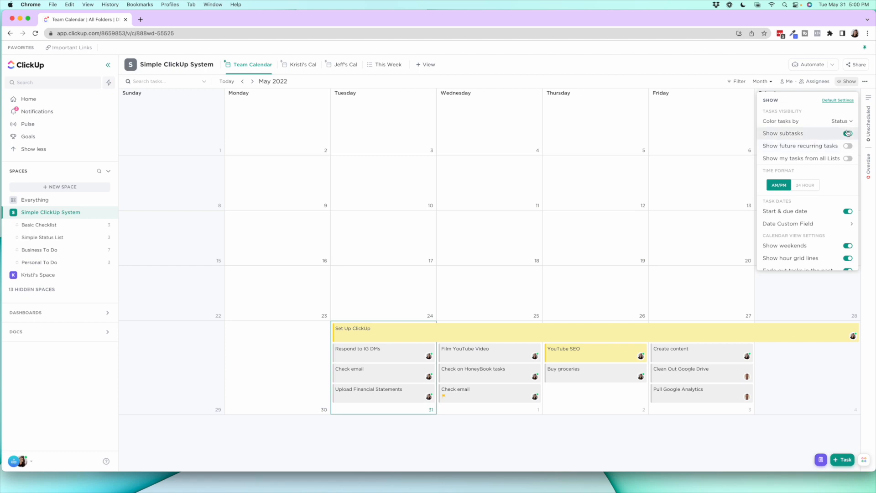
scroll(814, 178, "down", 5)
scroll(814, 181, "down", 2)
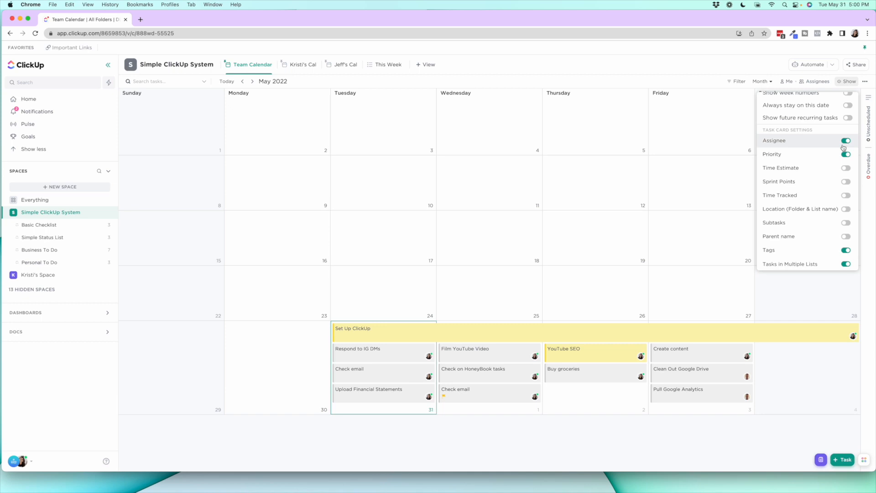
scroll(844, 158, "down", 1)
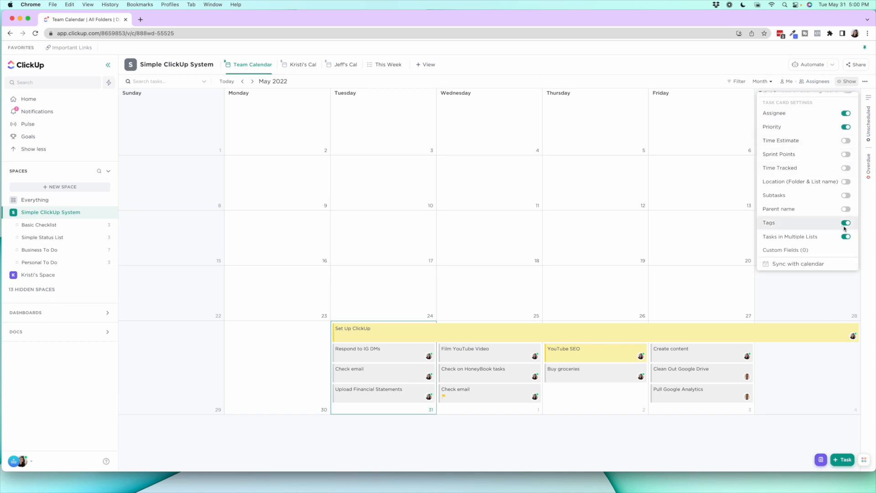
left_click(703, 66)
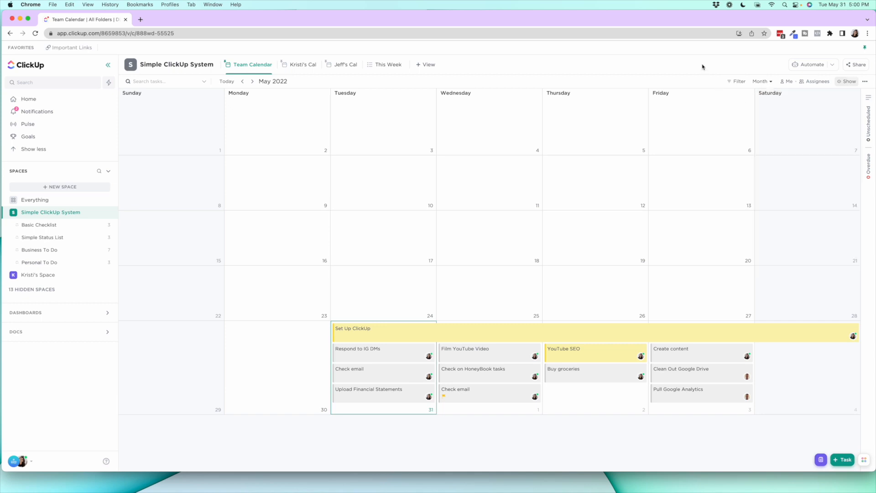
Show future recurring tasks on the Team Calendar, and switch that option off again
left_click(843, 82)
left_click(848, 146)
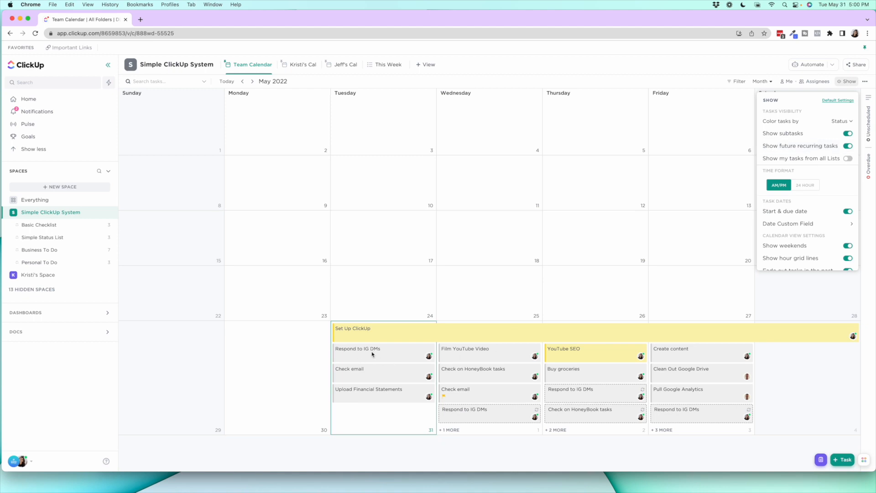
left_click(848, 146)
left_click(517, 252)
Open today's Respond to IG DMs task from the Team Calendar and mark it complete
left_click(384, 358)
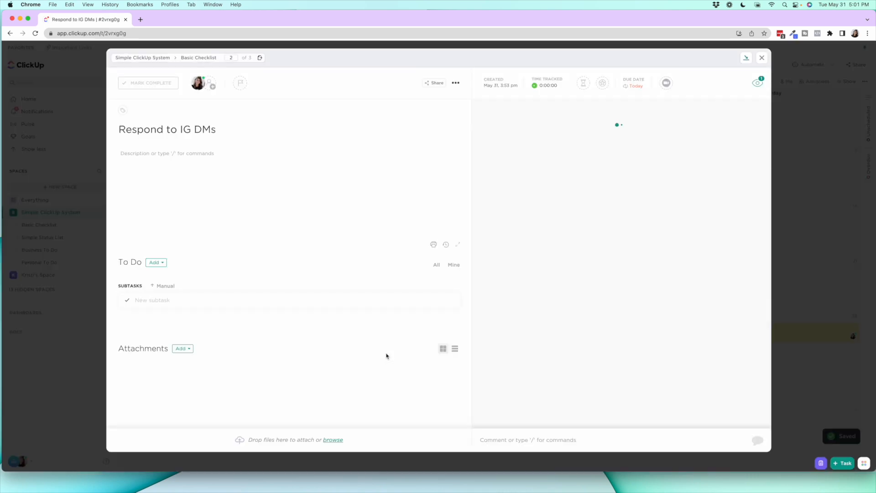
left_click(166, 86)
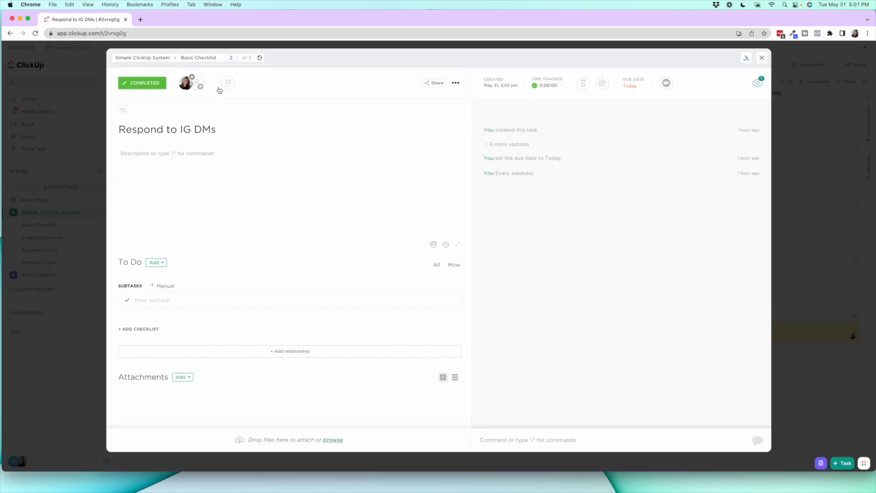
Close the Respond to IG DMs task and show each task's location (folder and list name) on the Team Calendar cards
left_click(762, 58)
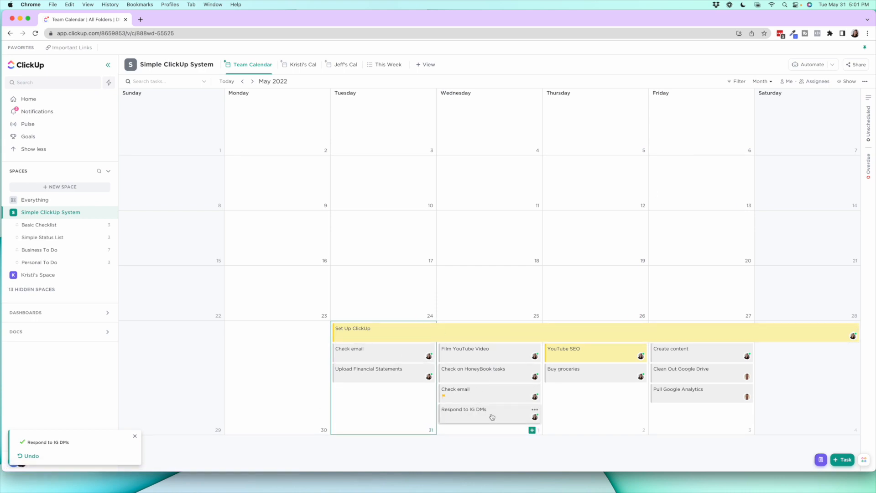
left_click(847, 81)
scroll(804, 179, "down", 8)
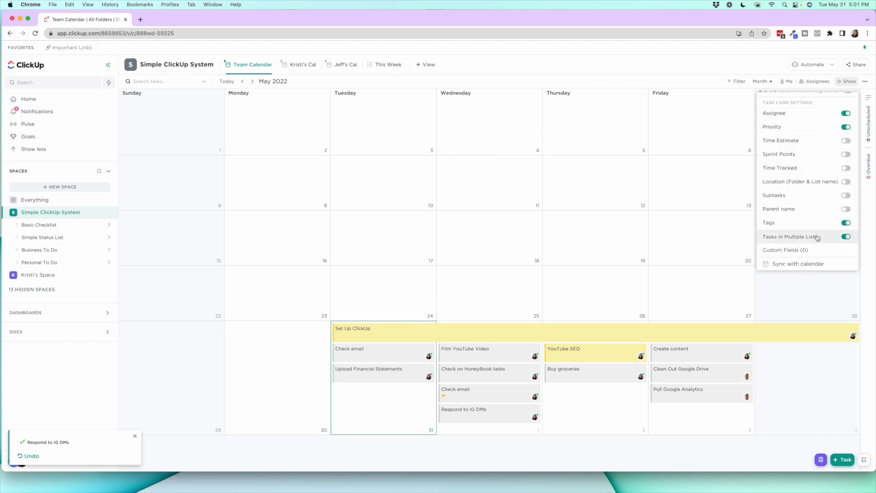
left_click(847, 182)
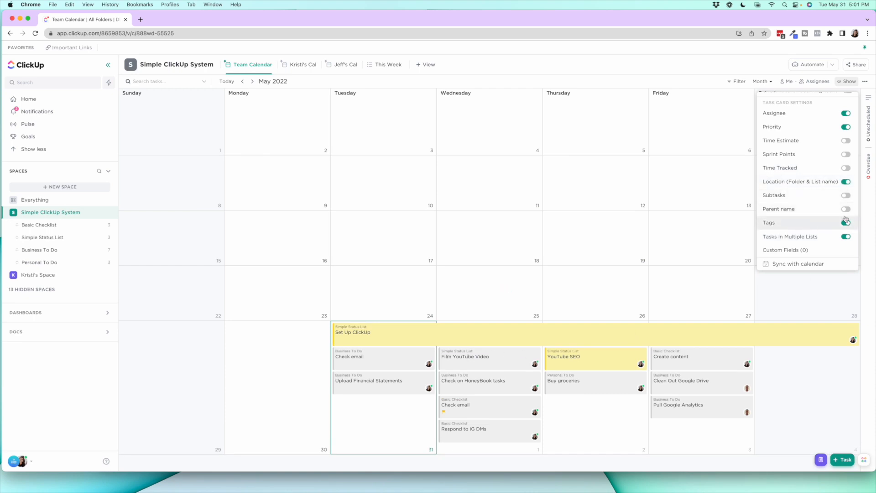
left_click(542, 304)
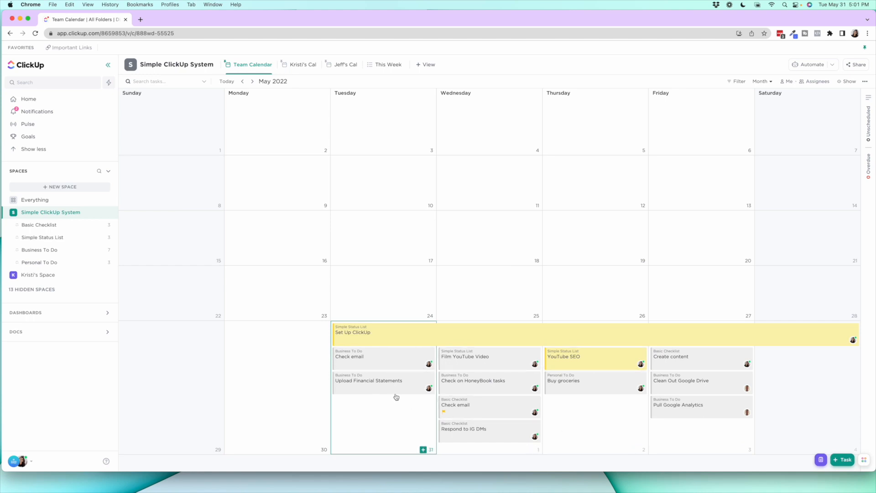
Move the Team Calendar to June 2022 and view the details of the Set Up ClickUp task and the May 31 Check email task
left_click(252, 82)
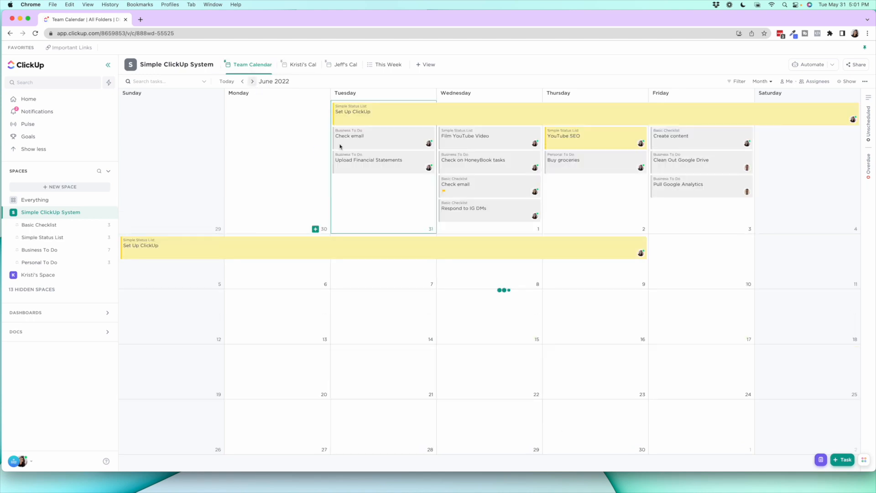
left_click(744, 115)
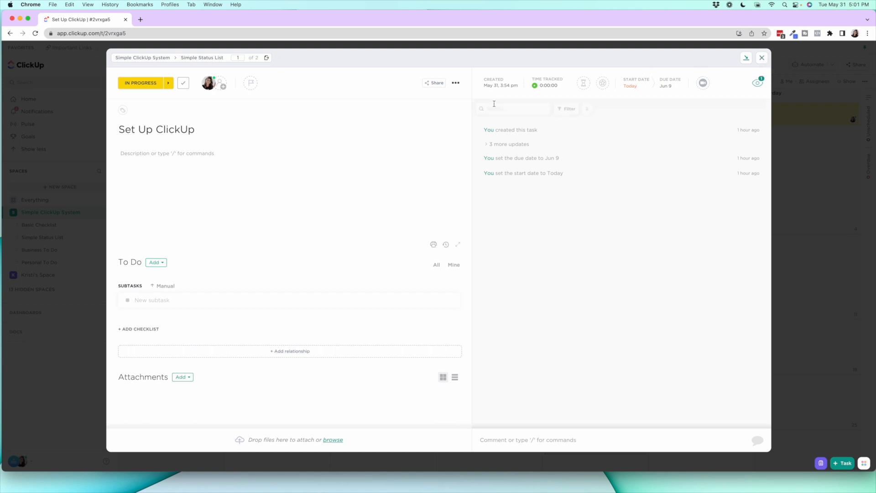
left_click(746, 59)
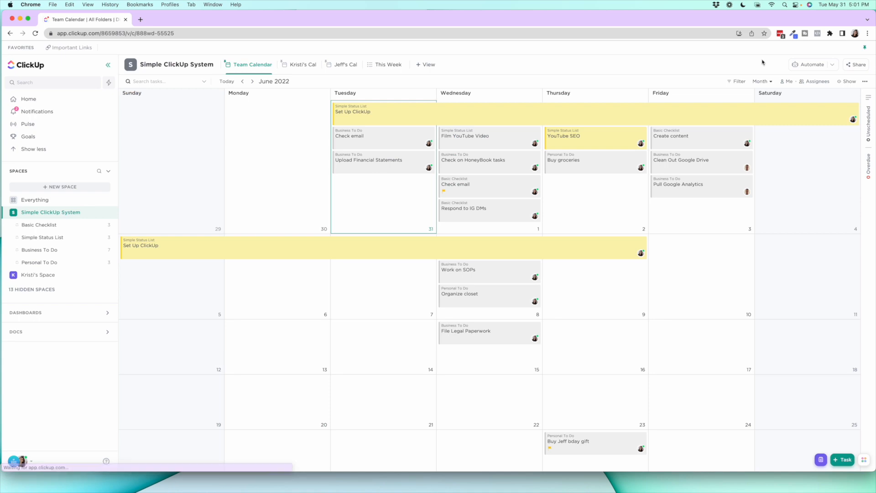
left_click(373, 139)
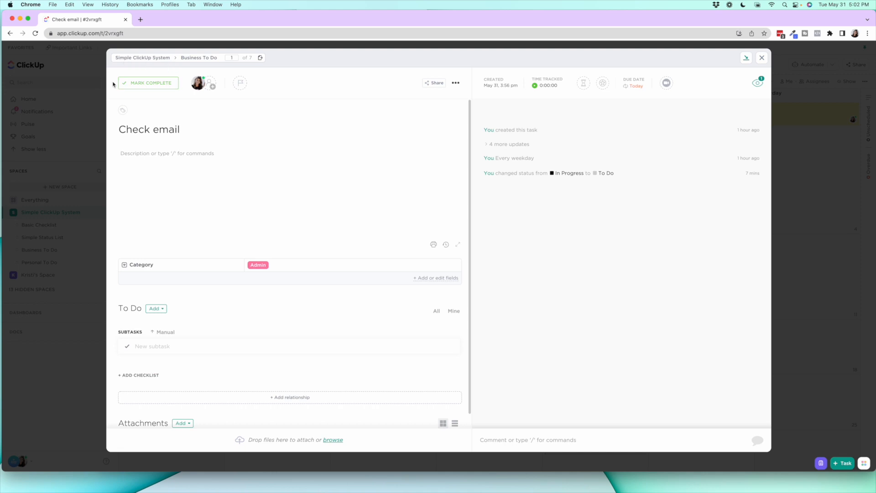
left_click(762, 58)
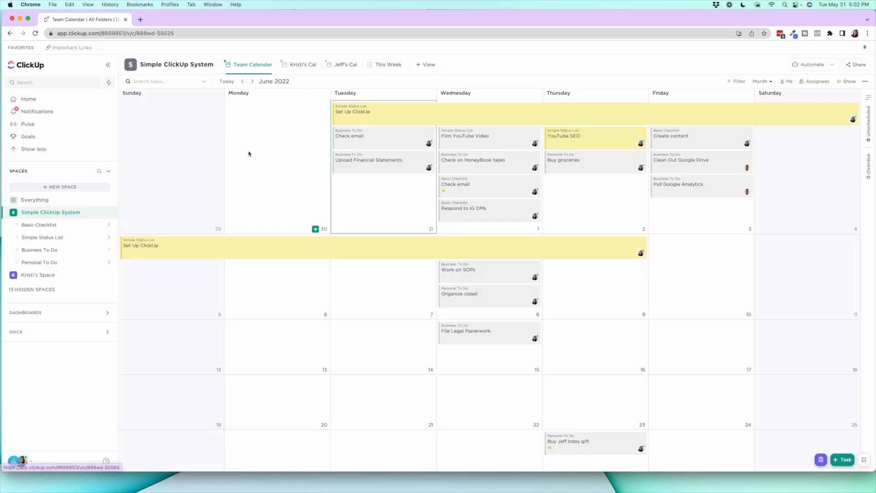
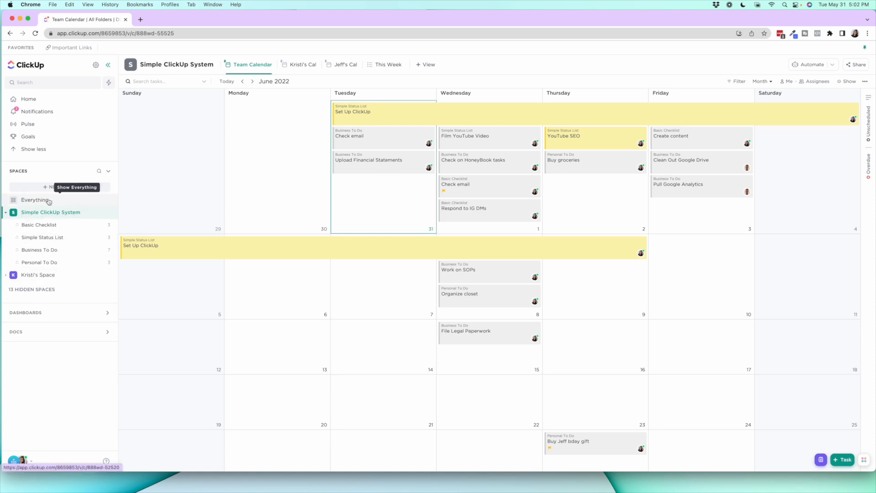
Examine the view types that can be added, the Team Calendar's view options and its display settings
left_click(429, 65)
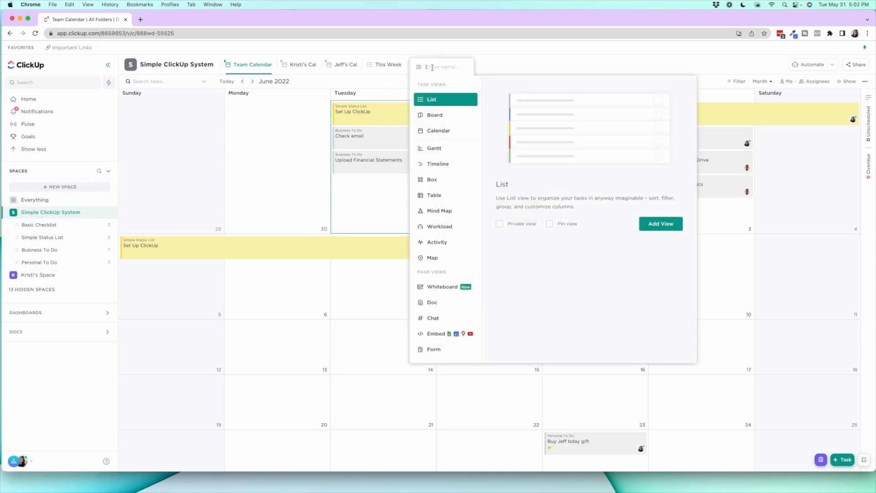
left_click(271, 126)
left_click(272, 64)
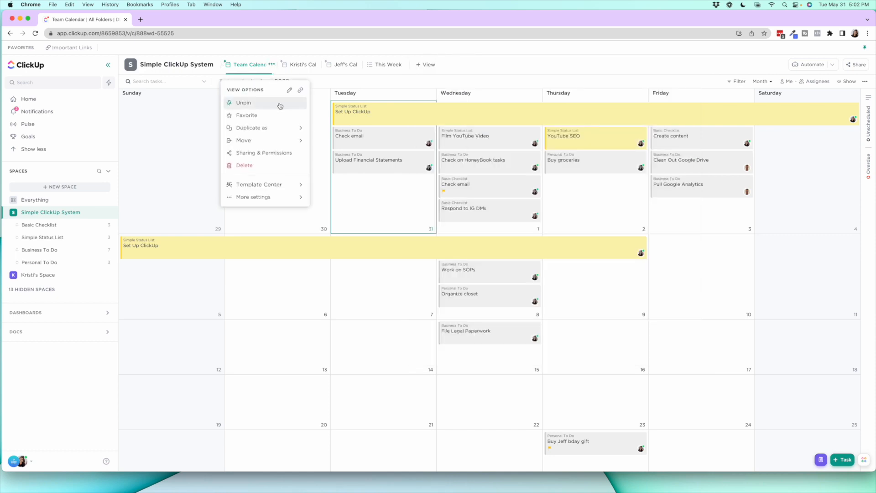
left_click(202, 120)
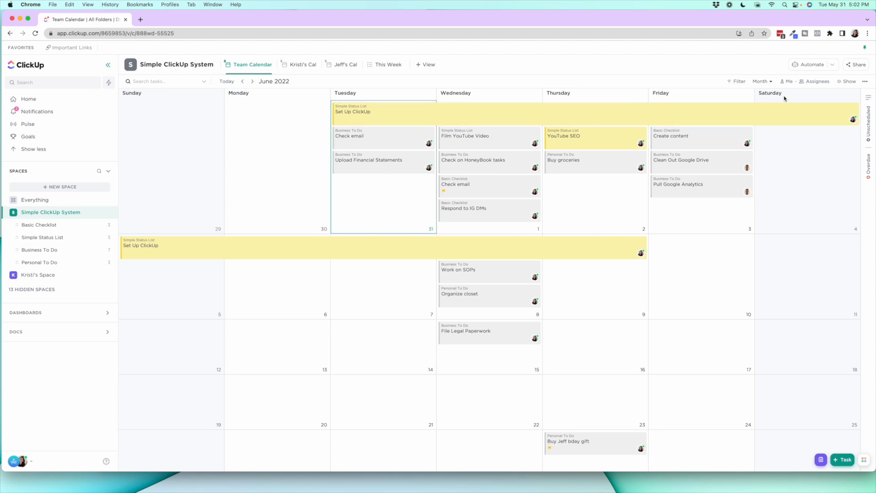
left_click(847, 81)
scroll(824, 184, "down", 5)
scroll(824, 185, "up", 5)
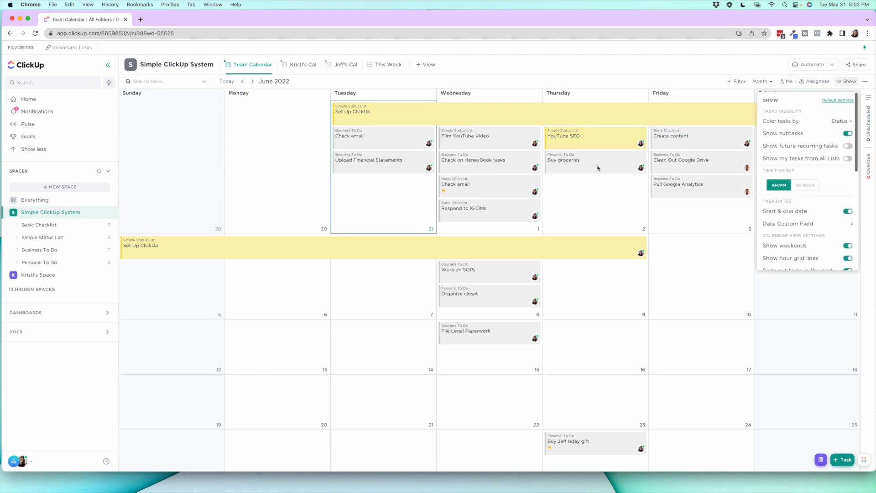
left_click(260, 151)
Check the assignee filter on each of the two team members' personal calendar views
left_click(300, 65)
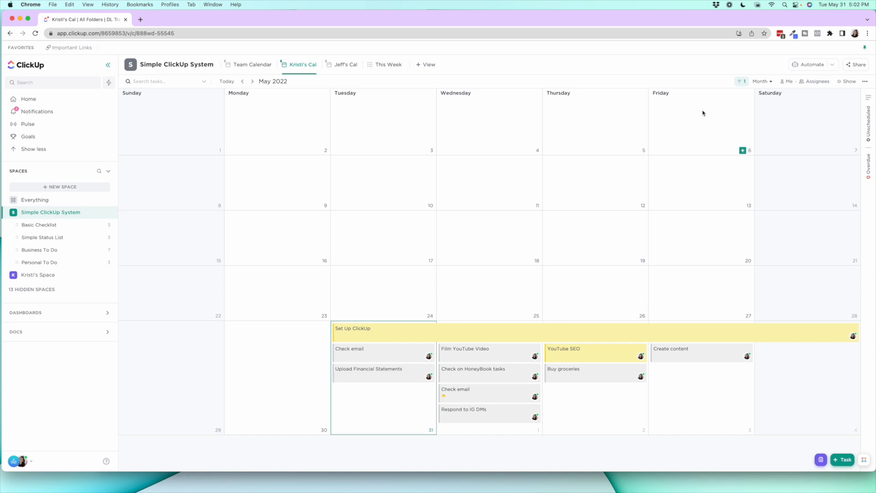
left_click(745, 82)
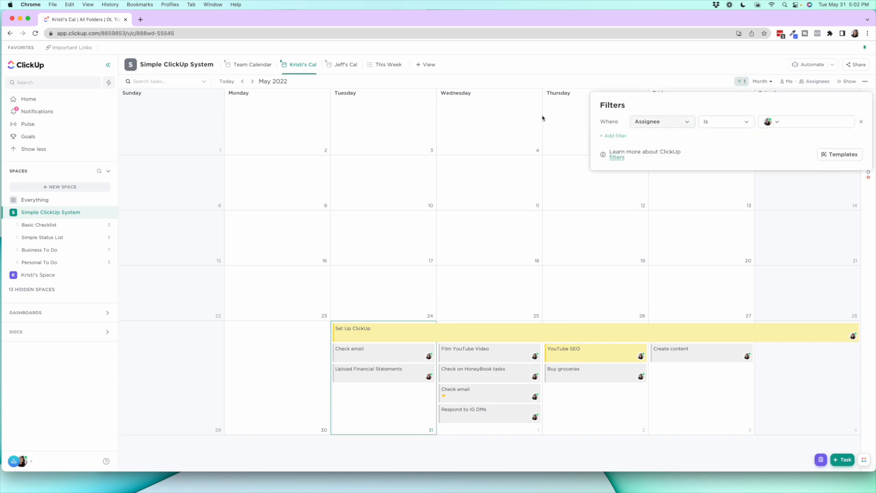
left_click(342, 64)
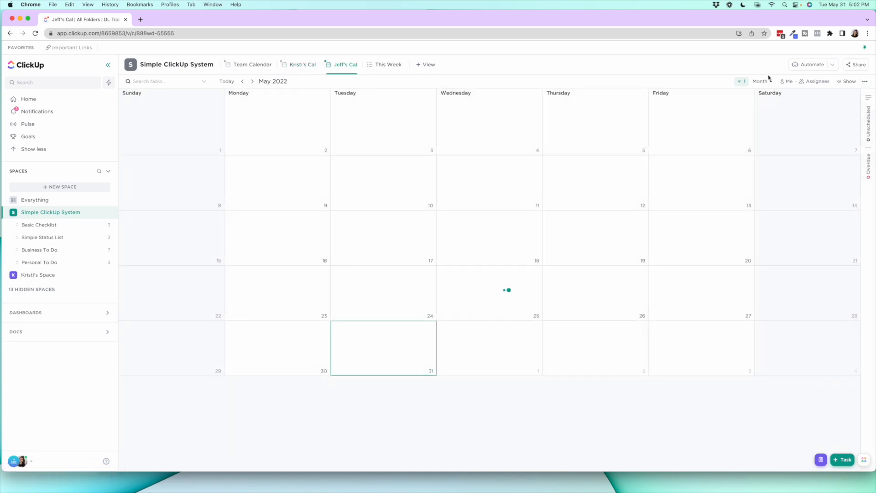
left_click(742, 82)
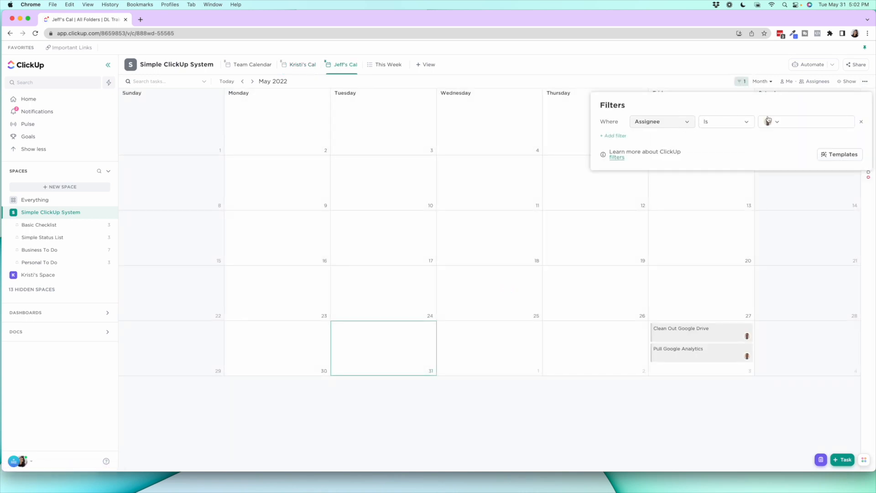
left_click(500, 108)
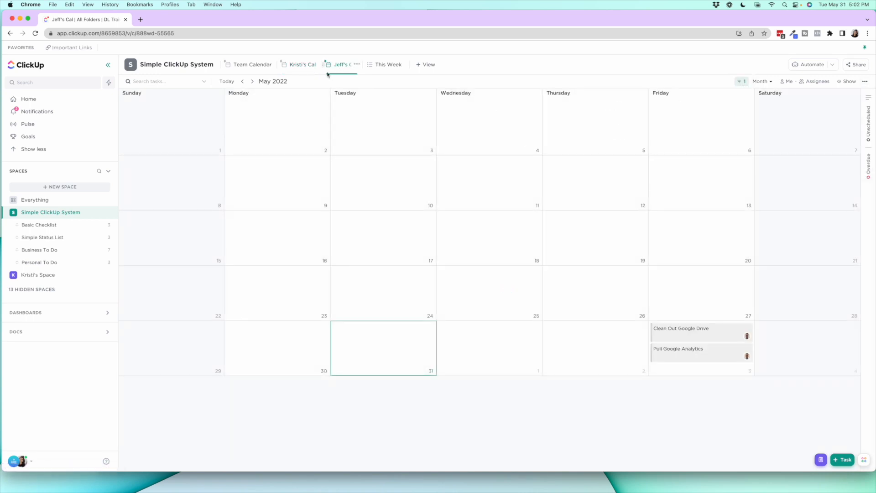
Show each task's location (folder and list name) on the first personal calendar's cards, and switch that option off again
left_click(301, 65)
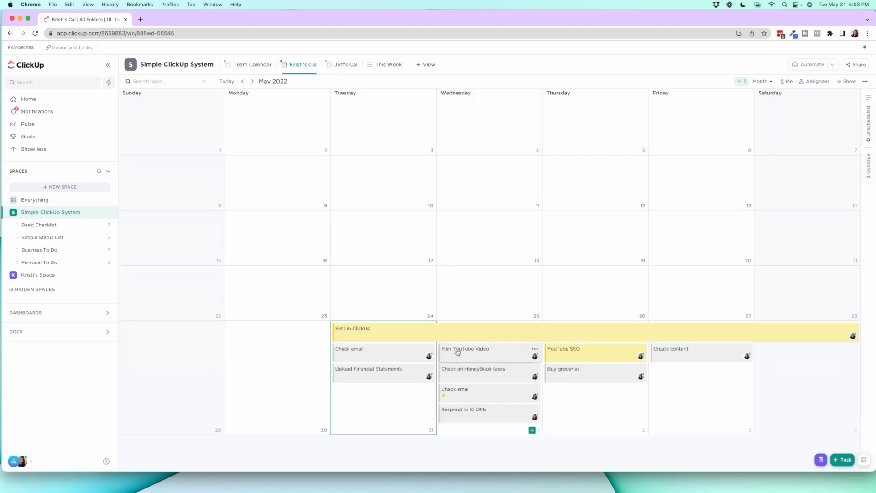
left_click(844, 82)
scroll(839, 196, "down", 10)
scroll(835, 234, "down", 2)
left_click(846, 182)
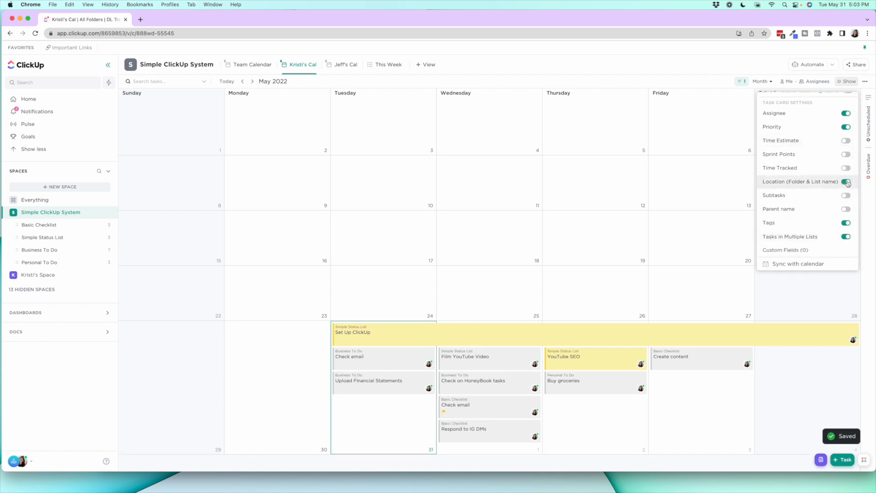
left_click(847, 182)
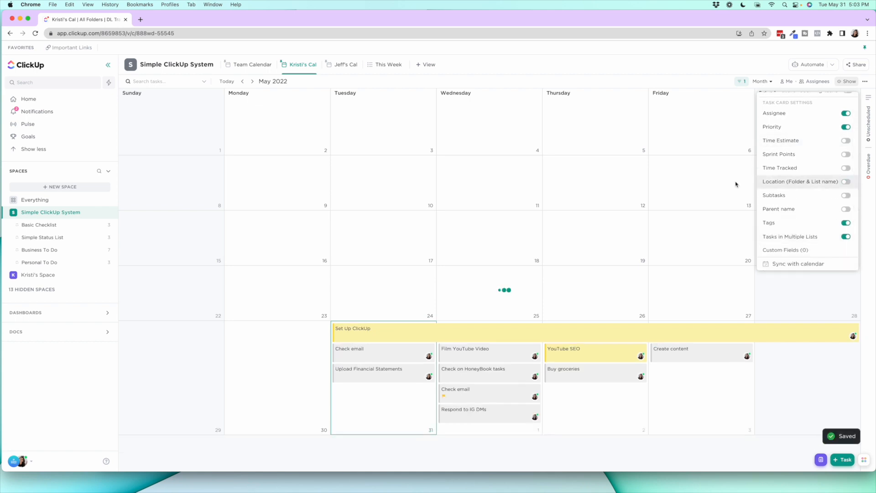
left_click(538, 228)
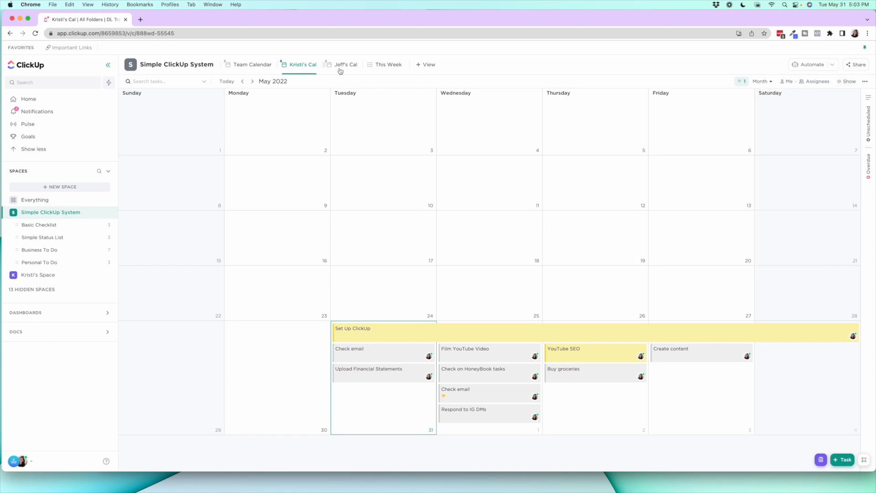
Check the This Week view's grouping by due date and its due date filter
left_click(379, 64)
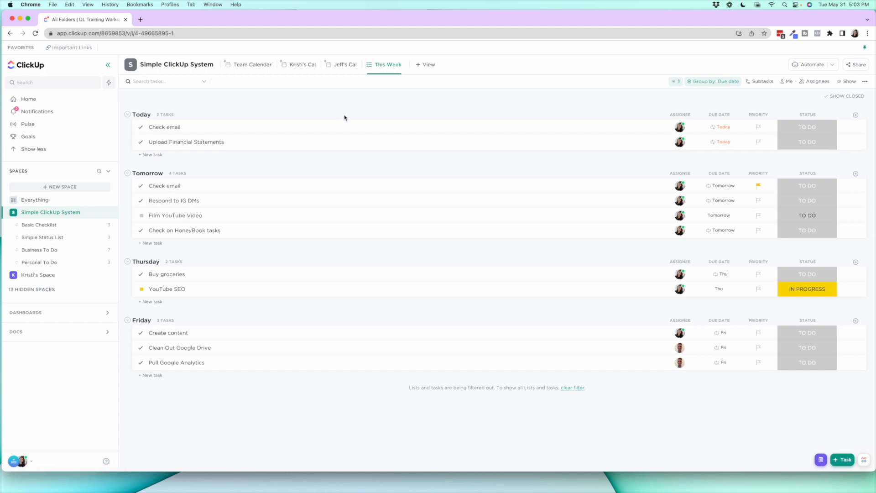
left_click(731, 86)
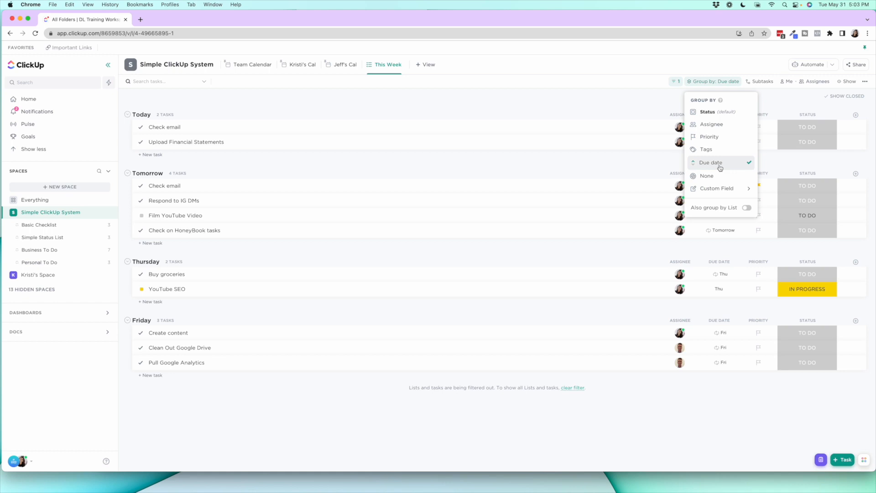
left_click(658, 100)
left_click(679, 82)
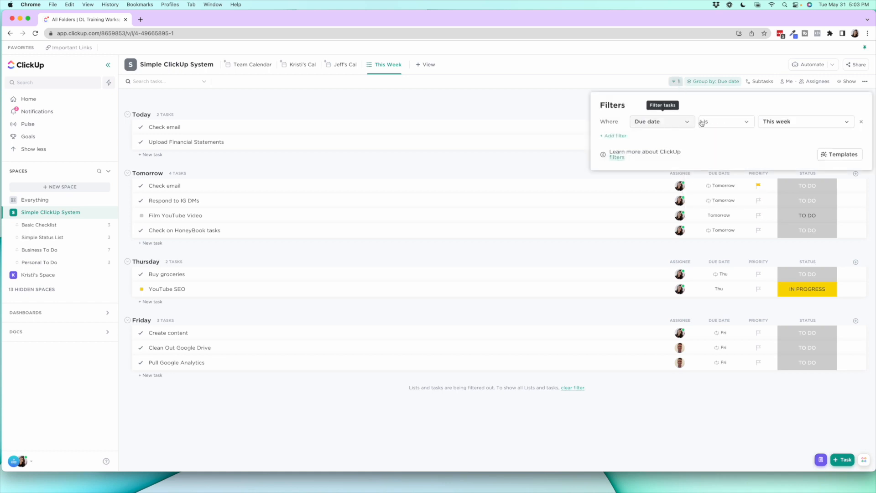
left_click(557, 104)
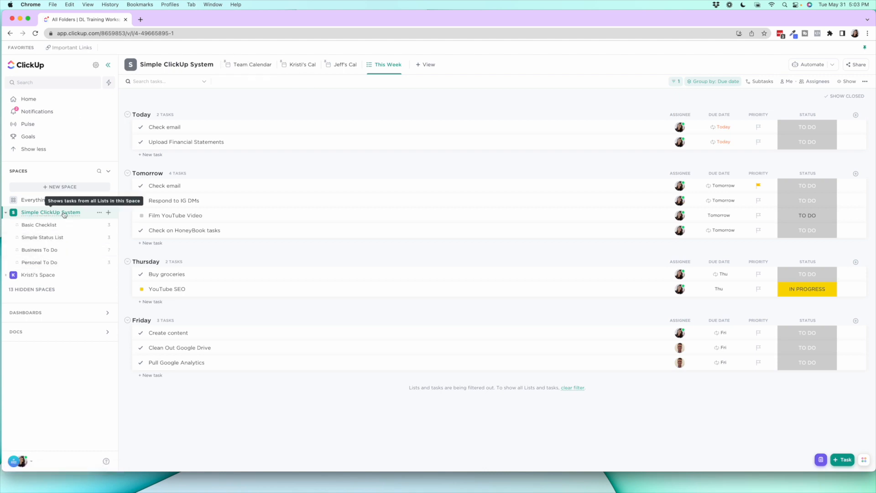
Compare the Basic Checklist in Simple ClickUp System with the empty list in the personal space
left_click(53, 228)
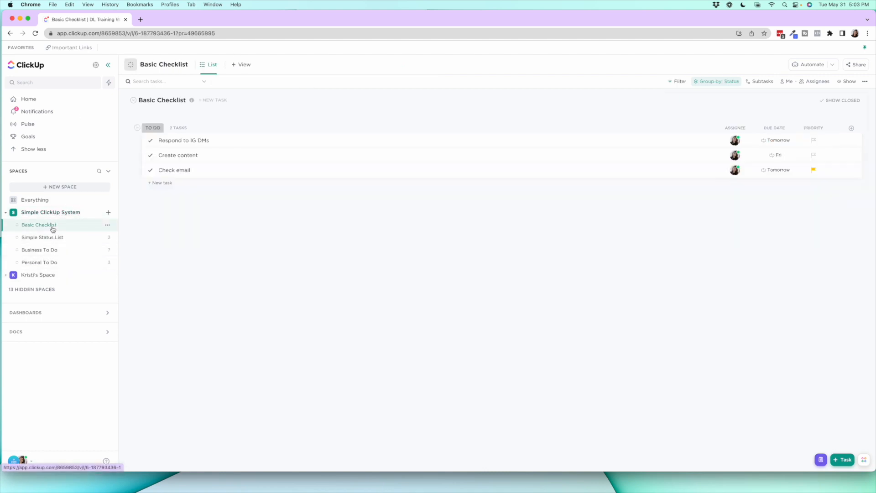
left_click(37, 275)
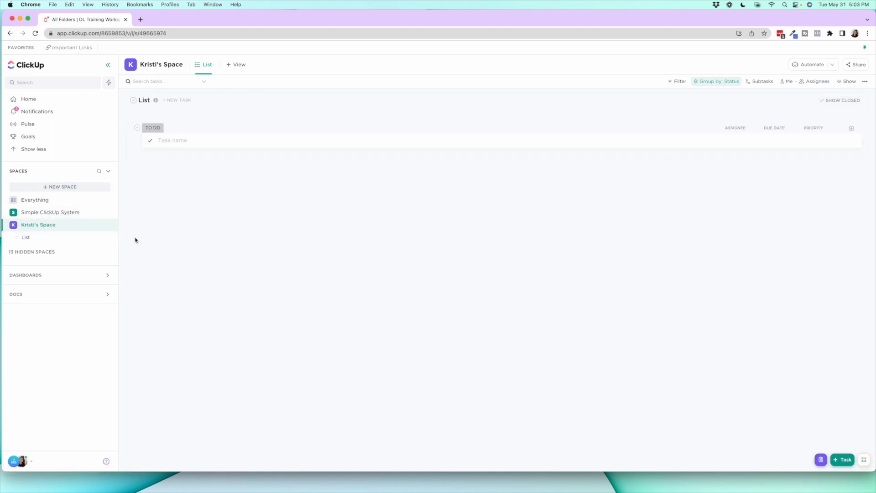
left_click(55, 239)
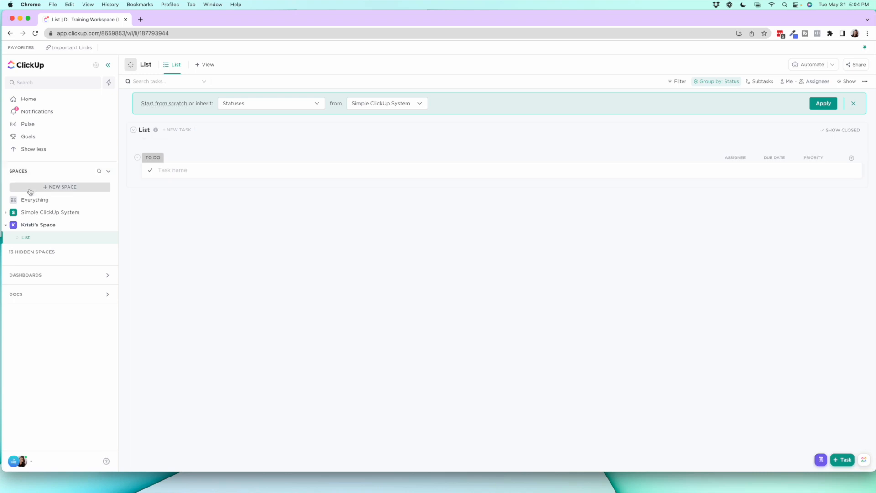
left_click(8, 214)
left_click(40, 224)
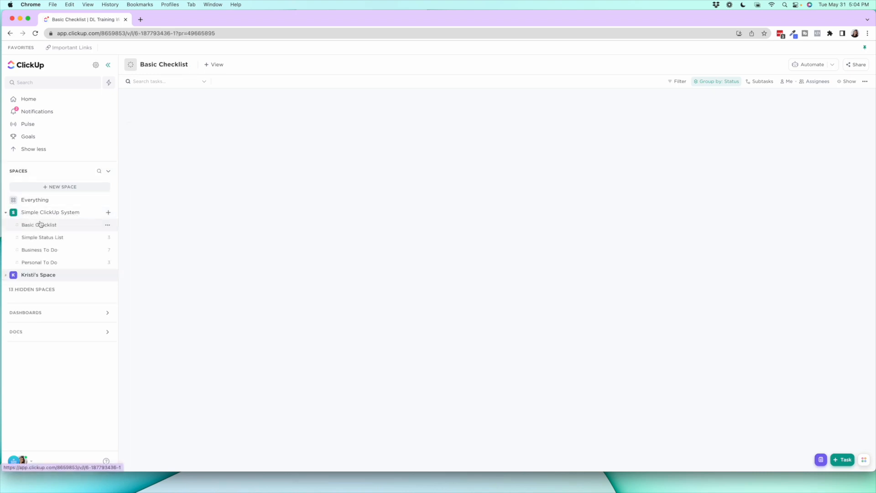
Dismiss the suggestion to inherit statuses in the personal space's List and add a task named Test
left_click(5, 274)
left_click(45, 240)
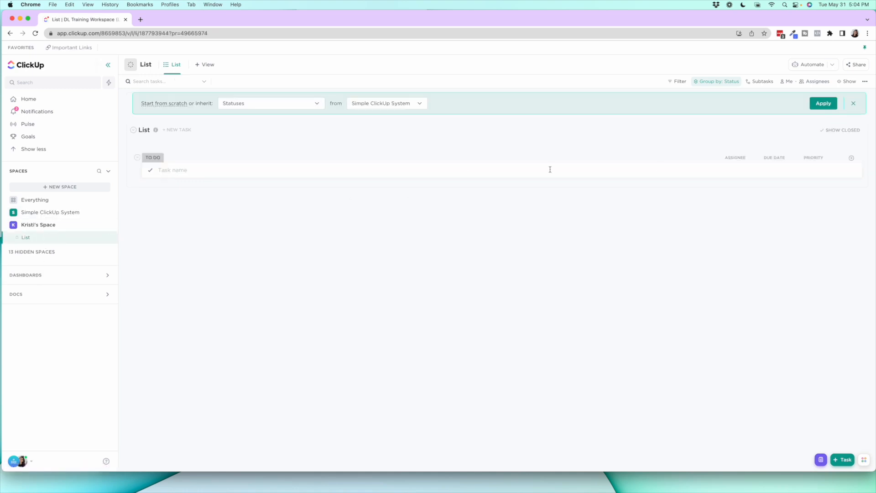
left_click(854, 105)
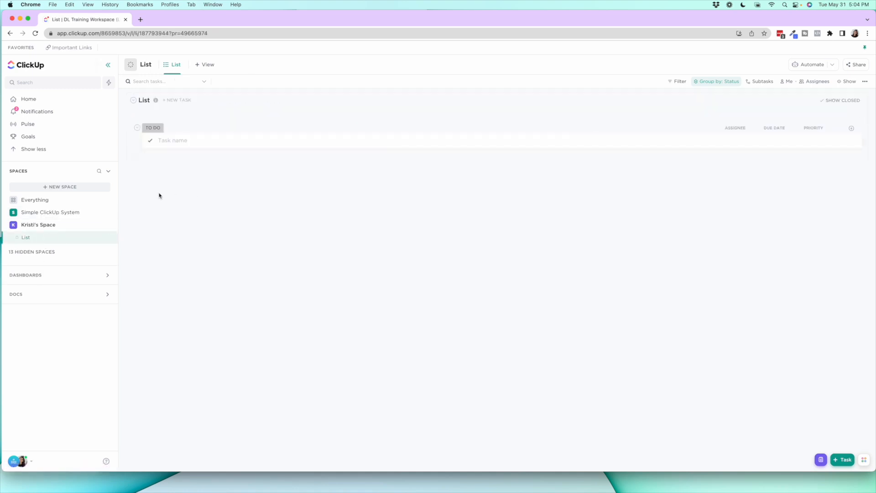
left_click(168, 142)
type("Test")
key("Return")
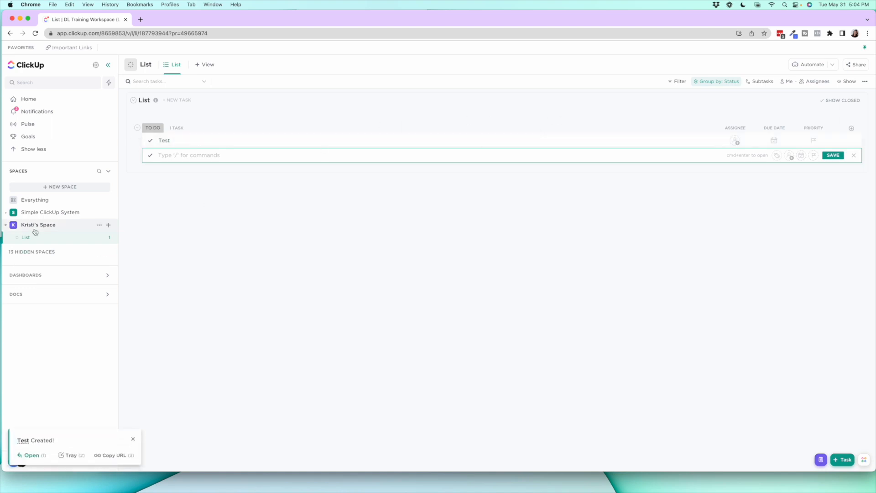
Look at the Simple Status List for reference, and create a list named Statis in the personal space
left_click(6, 213)
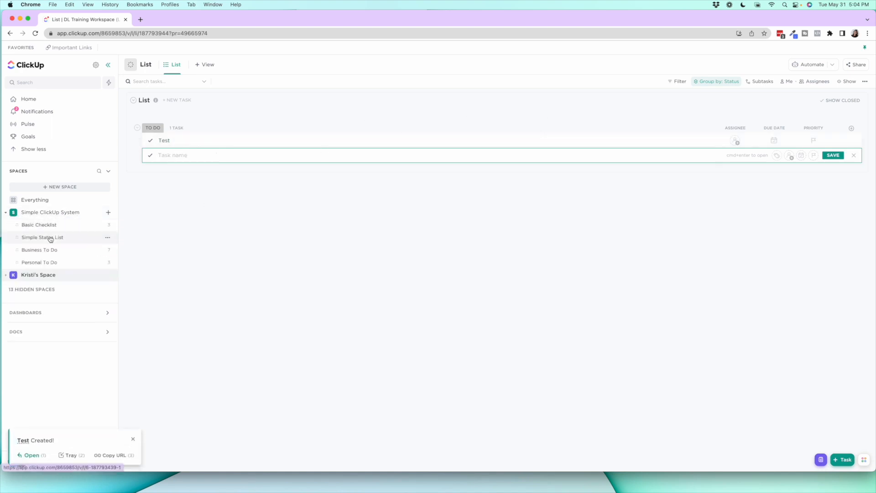
left_click(50, 237)
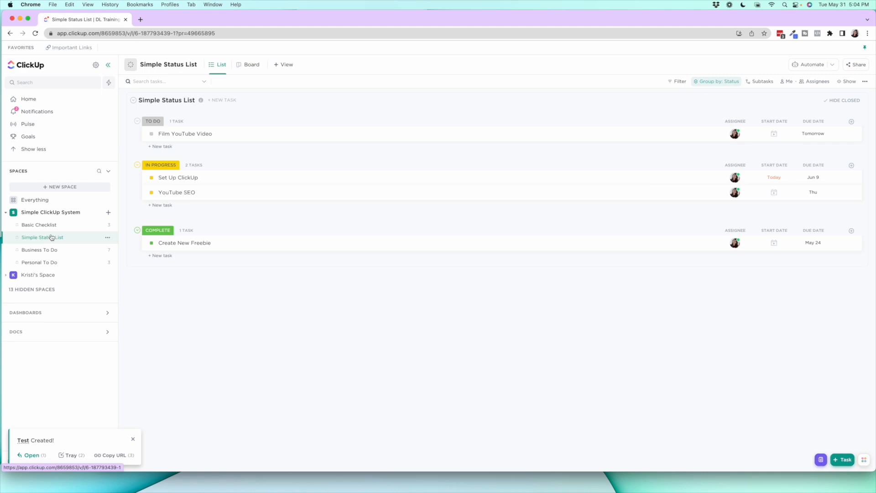
left_click(8, 275)
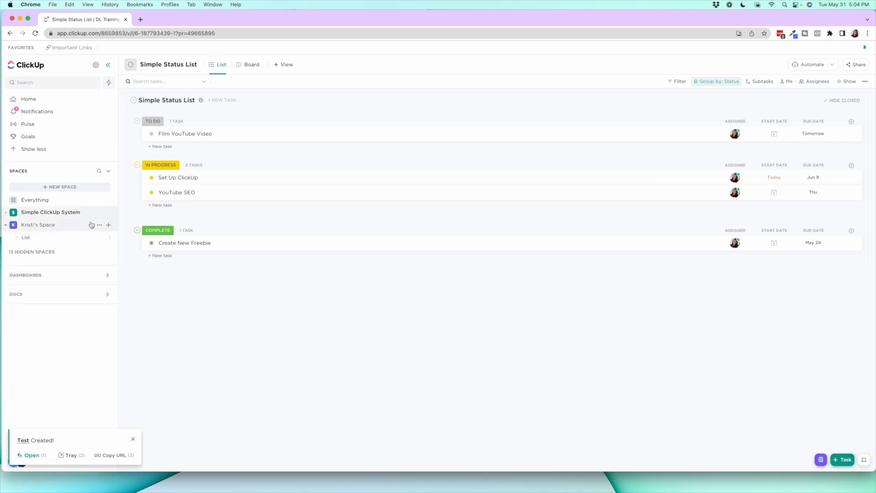
left_click(108, 224)
left_click(124, 239)
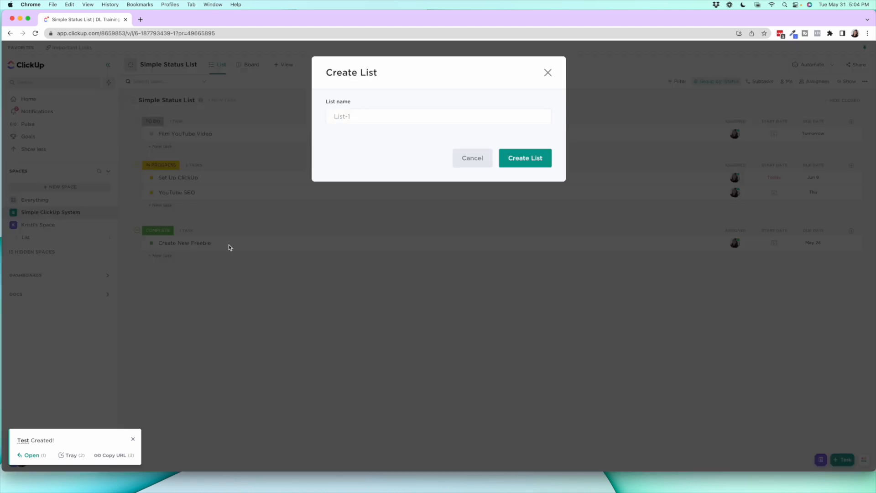
type("Statis")
key("Return")
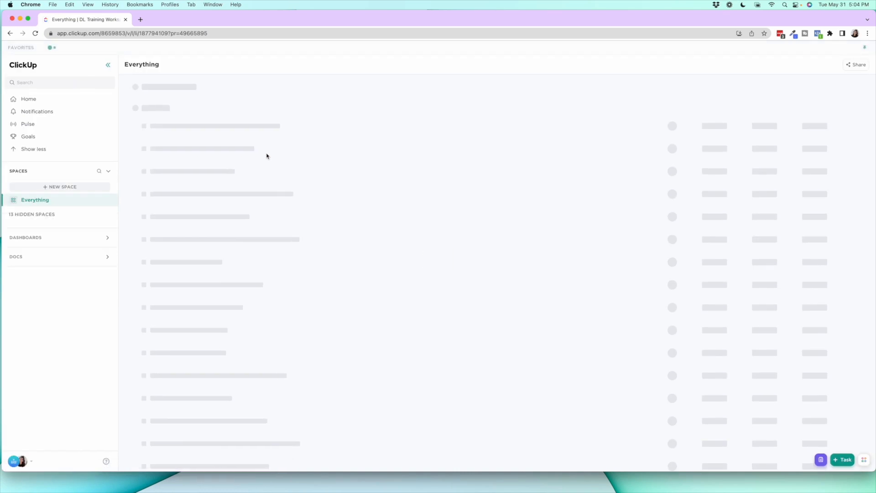
Rename the new Statis list as Status
left_click(107, 250)
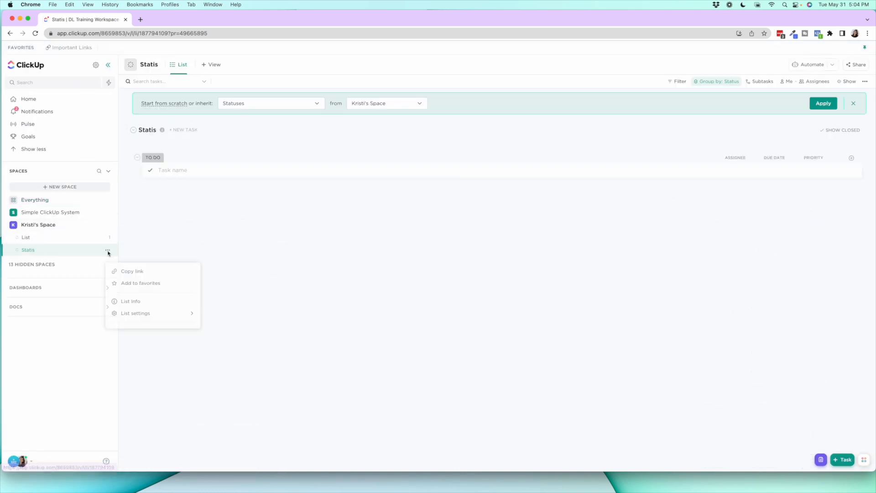
left_click(130, 282)
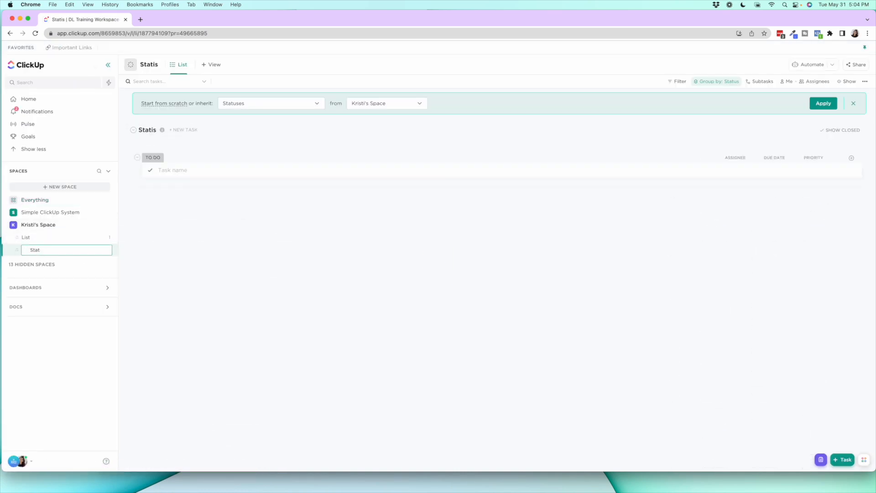
key("Return")
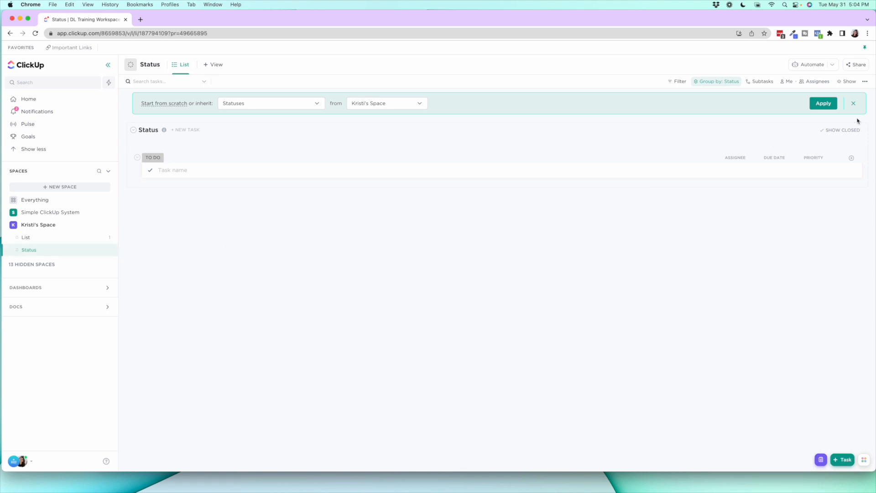
Dismiss the suggestion to inherit statuses in the Status list and add a task named Task
left_click(854, 104)
left_click(213, 140)
type("Task")
key("Return")
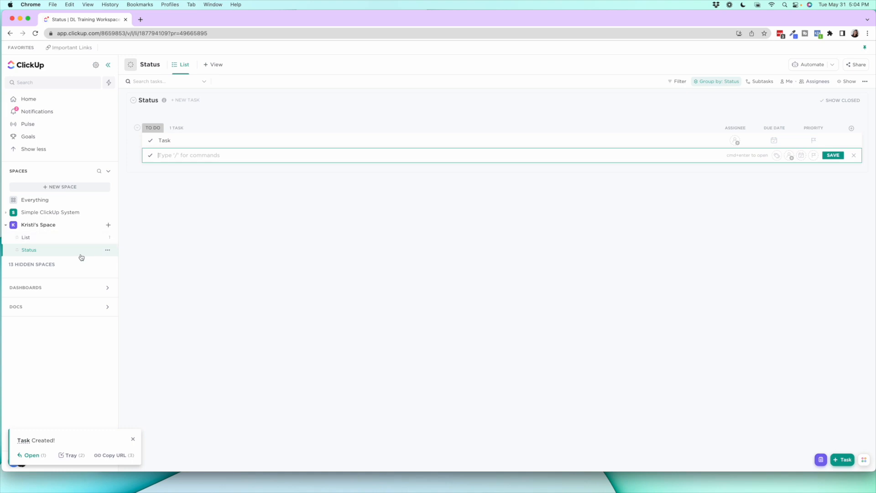
Switch the Status list to custom statuses, recolour the In Progress status yellow, and save
left_click(106, 251)
mouse_move(160, 389)
left_click(224, 421)
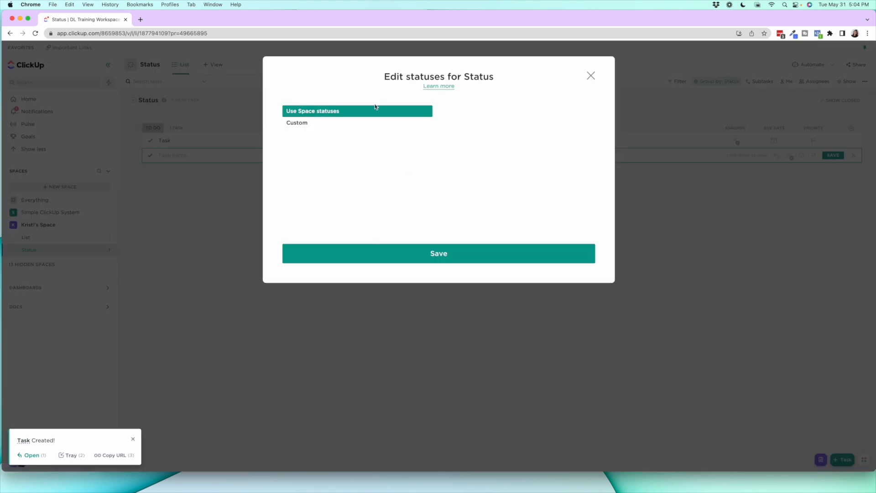
left_click(314, 127)
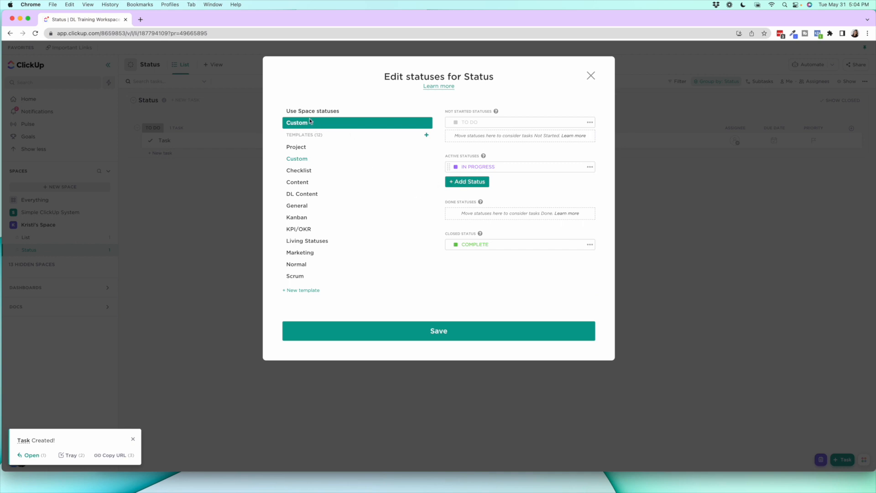
left_click(455, 167)
left_click(471, 153)
left_click(437, 330)
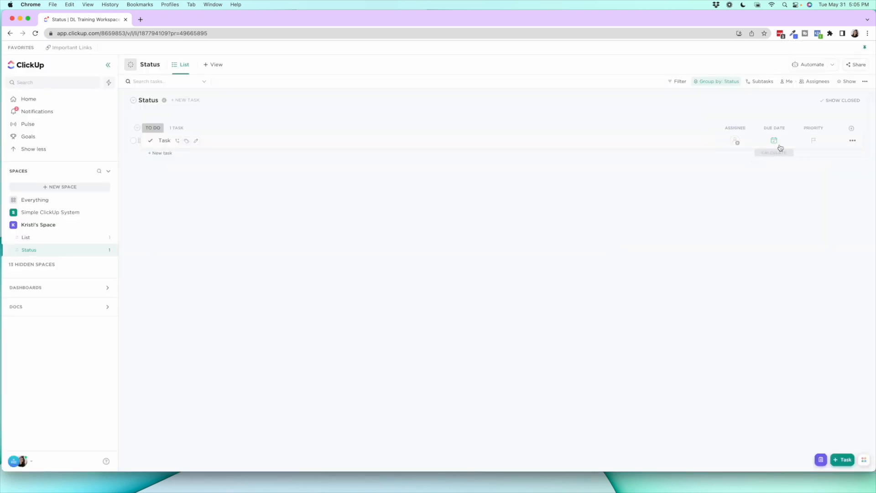
Hide the Status list's Priority column and show a Start date column placed between Assignee and Due date
left_click(811, 128)
left_click(819, 226)
left_click(851, 128)
left_click(803, 146)
scroll(815, 227, "down", 5)
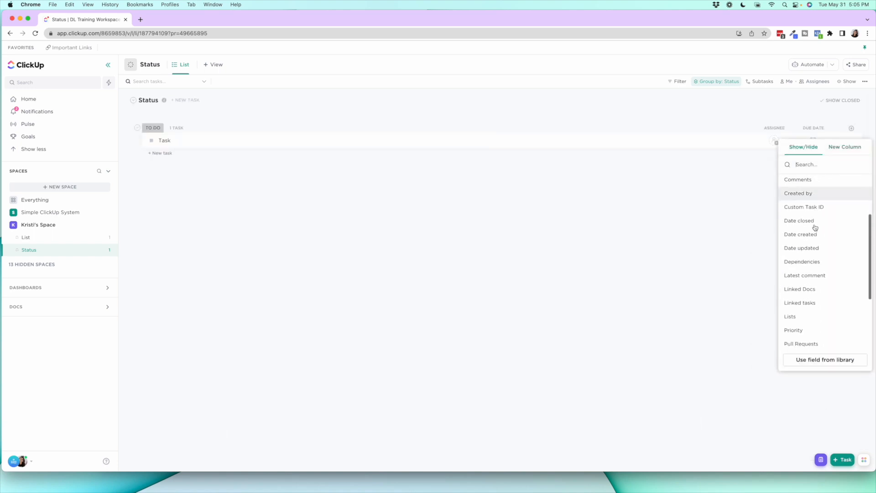
scroll(815, 226, "up", 2)
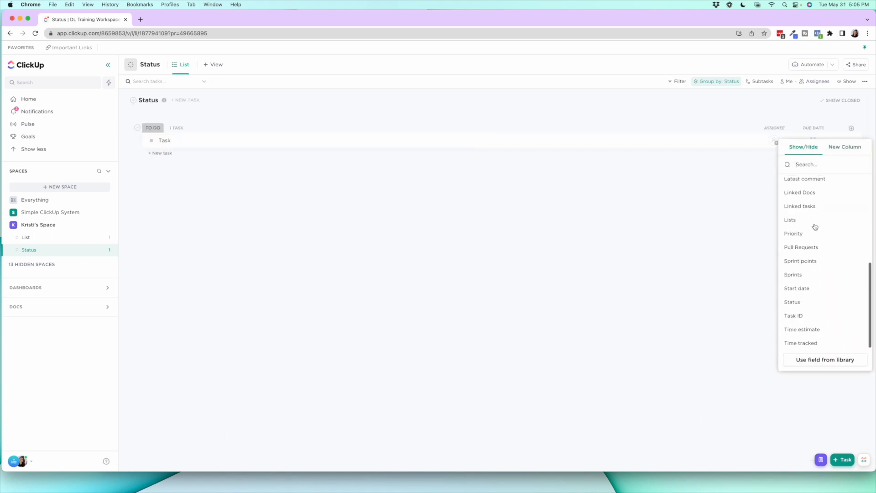
left_click(802, 286)
left_click(711, 234)
left_click_drag(813, 128, 784, 131)
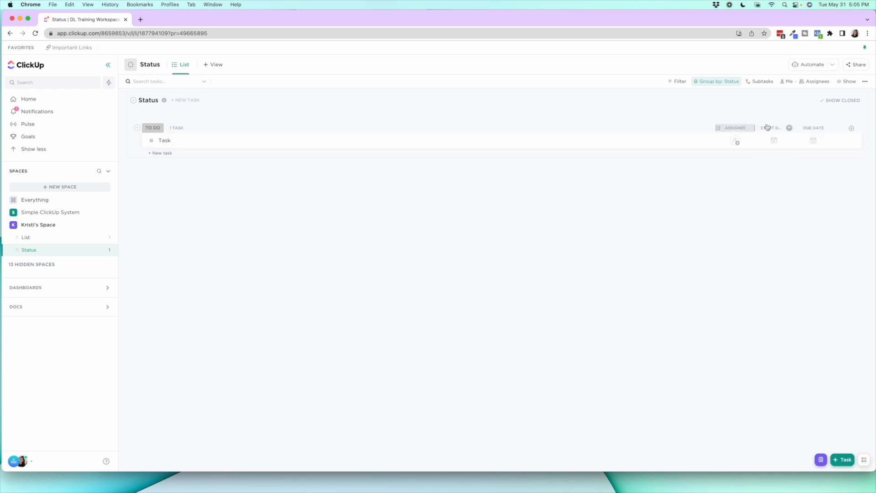
Add a Board view to the Status list
left_click(214, 64)
left_click(242, 117)
left_click(441, 257)
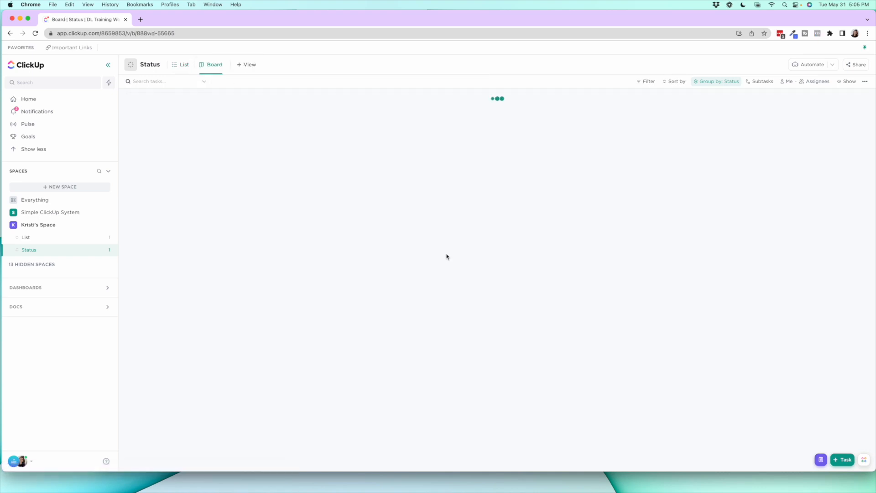
Look at the Simple Status List and Business To Do lists for reference, and create a list named Business in the personal space
left_click(28, 213)
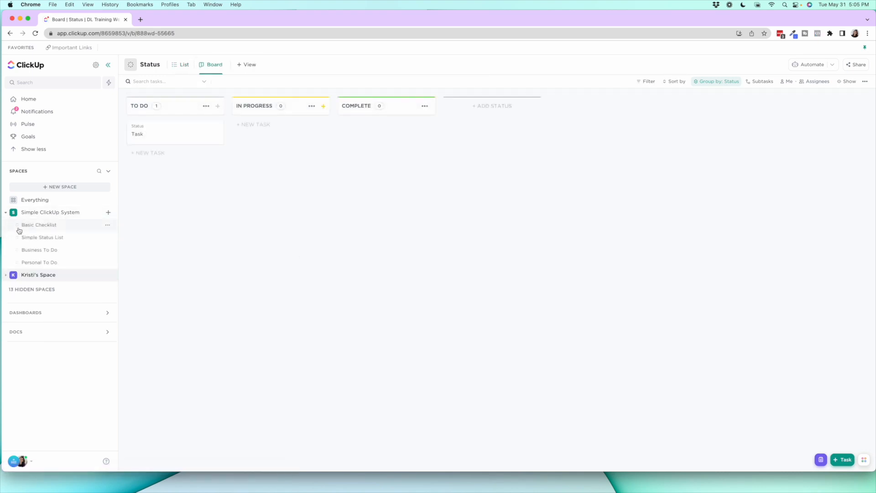
left_click(32, 237)
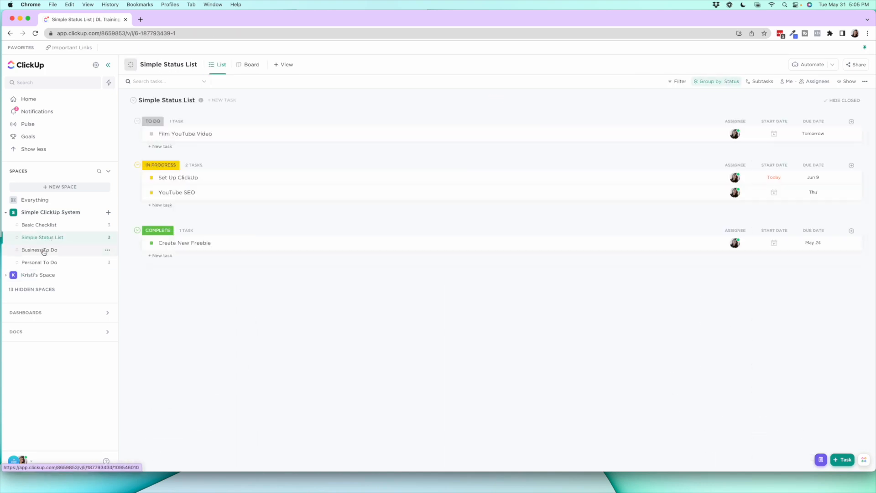
left_click(41, 250)
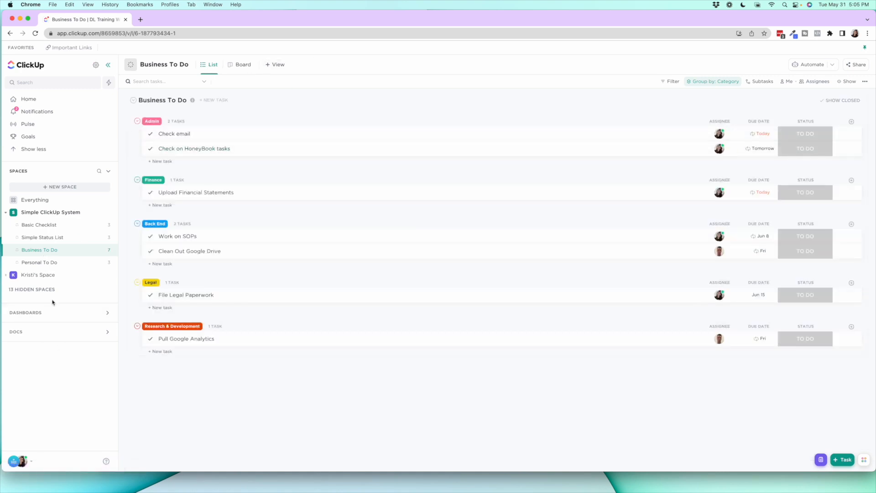
left_click(38, 275)
left_click(109, 225)
left_click(124, 244)
type("Business")
key("Return")
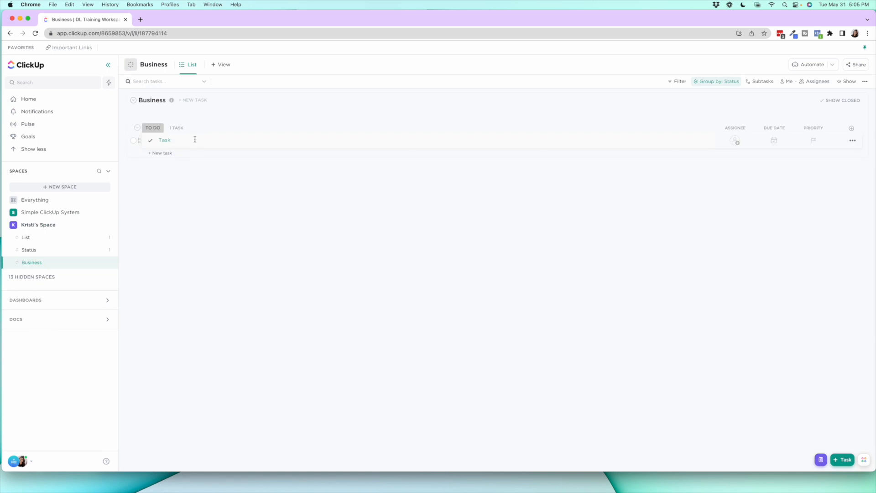
Add four more tasks named Task to the Business list by pasting the copied name
key("super+c")
left_click(160, 153)
key("super+v")
key("Return")
key("super+v")
key("Return")
key("super+v")
key("Return")
key("super+v")
key("Return")
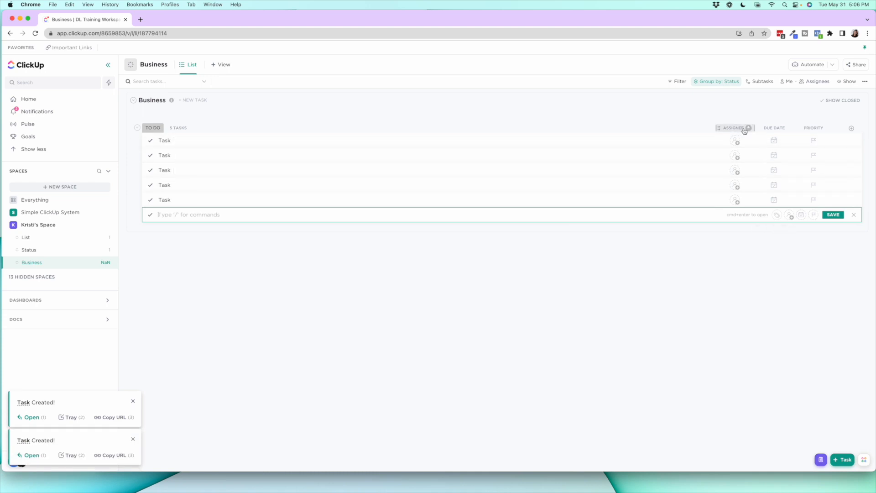
Hide the Priority column in the Business list and show the Status column instead
left_click(814, 128)
left_click(816, 227)
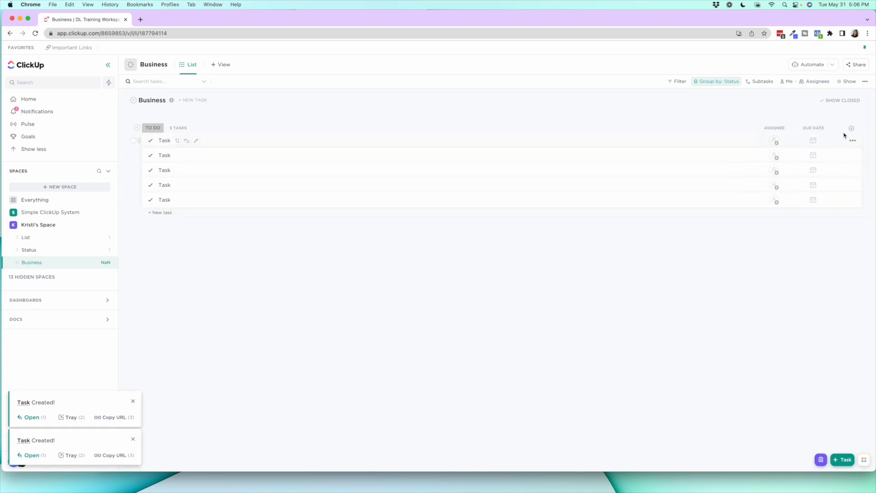
left_click(852, 128)
left_click(802, 146)
scroll(802, 298, "down", 1)
scroll(802, 299, "down", 3)
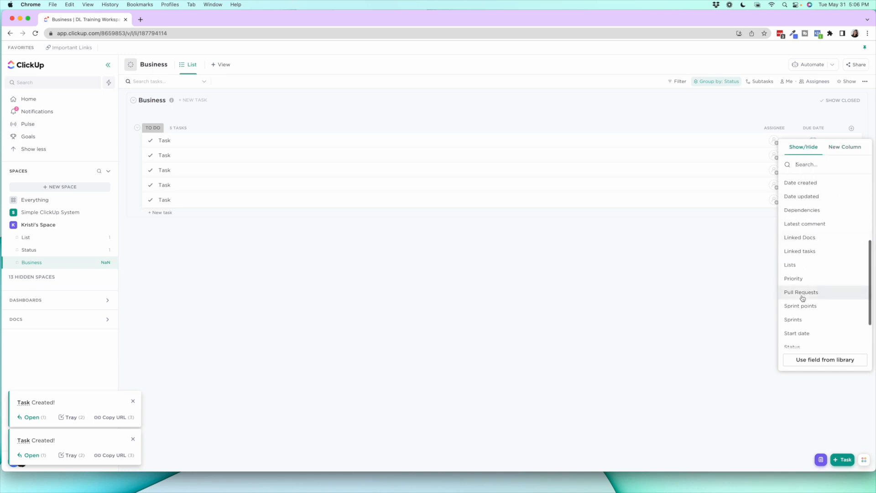
left_click(799, 345)
left_click(744, 251)
Set up a new dropdown column named Example Dropdown with the options Admin, Finance and Legal
left_click(851, 128)
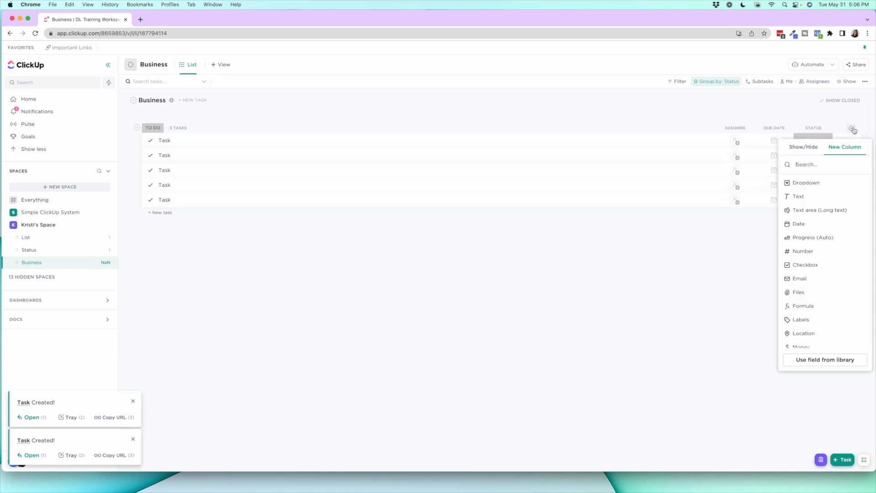
left_click(805, 182)
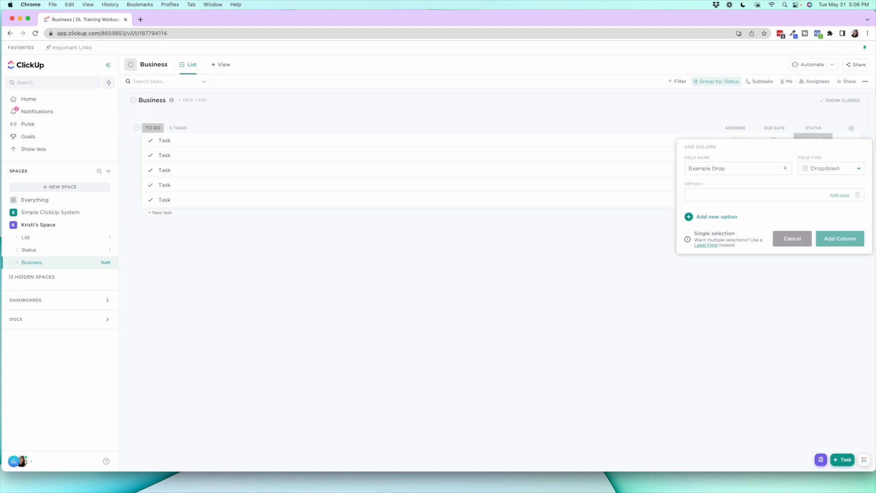
type("Admin")
key("Return")
type("Financ")
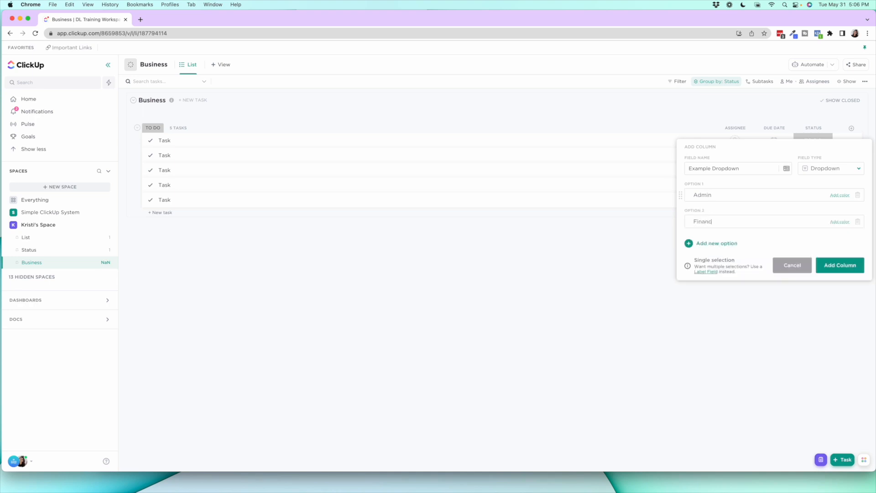
key("Return")
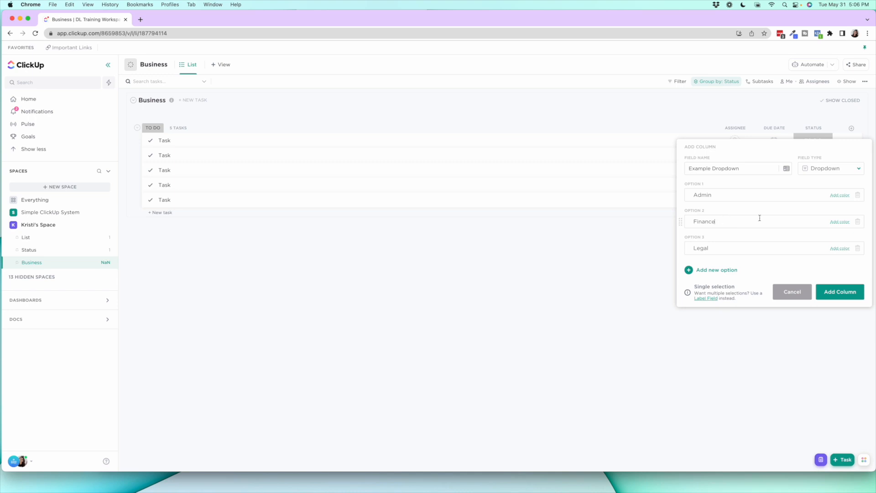
Colour the dropdown options pink for Admin, green for Finance and orange for Legal, and add the column
left_click(848, 197)
left_click(849, 211)
left_click(840, 221)
left_click(850, 260)
left_click(840, 249)
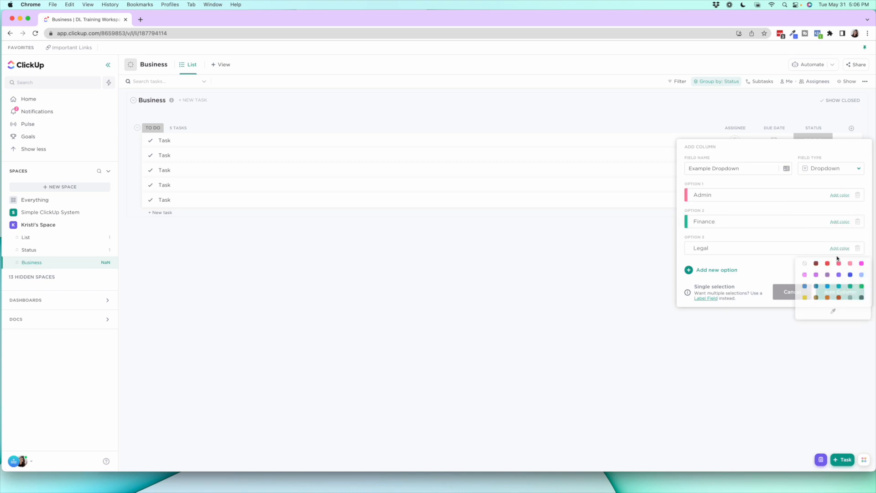
left_click(827, 298)
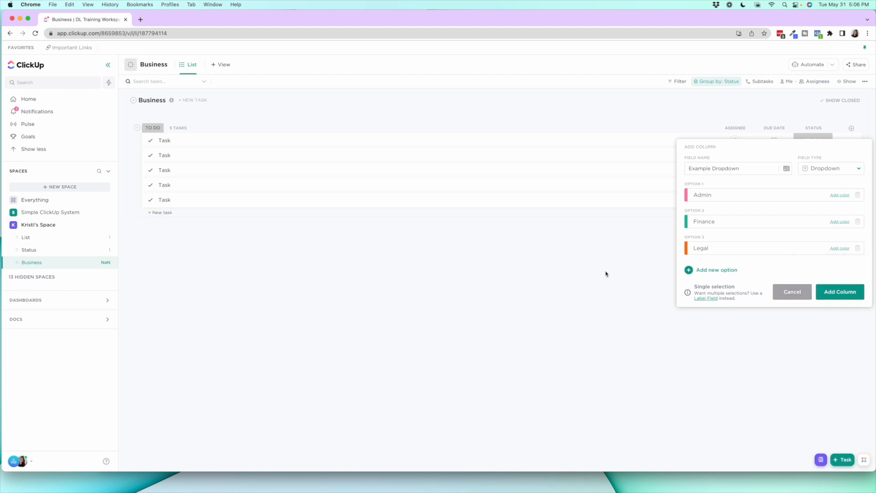
left_click(840, 291)
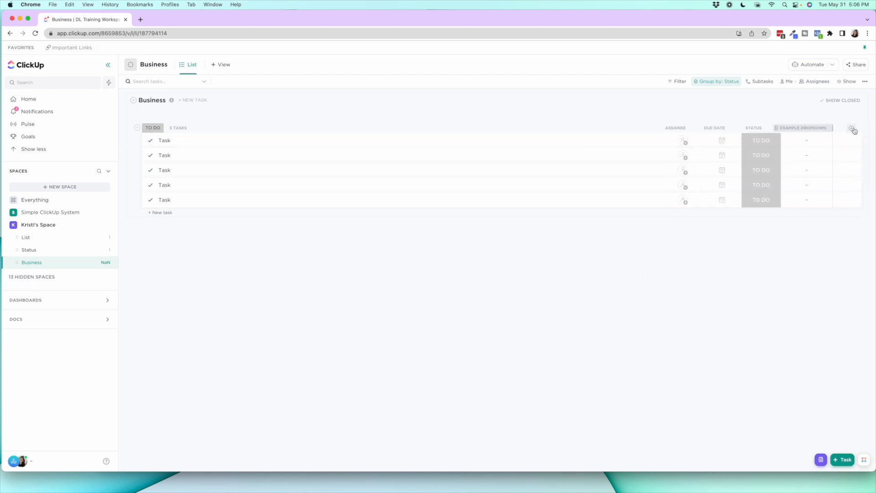
Set Example Dropdown to Admin for the first two tasks, Finance for the third, and Legal for the last two
left_click(797, 142)
left_click(803, 202)
left_click(803, 157)
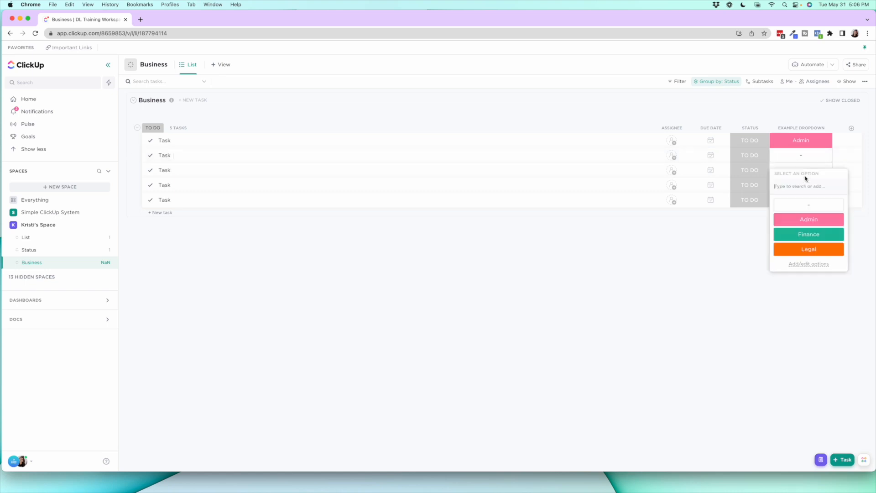
left_click(811, 221)
left_click(802, 172)
left_click(817, 250)
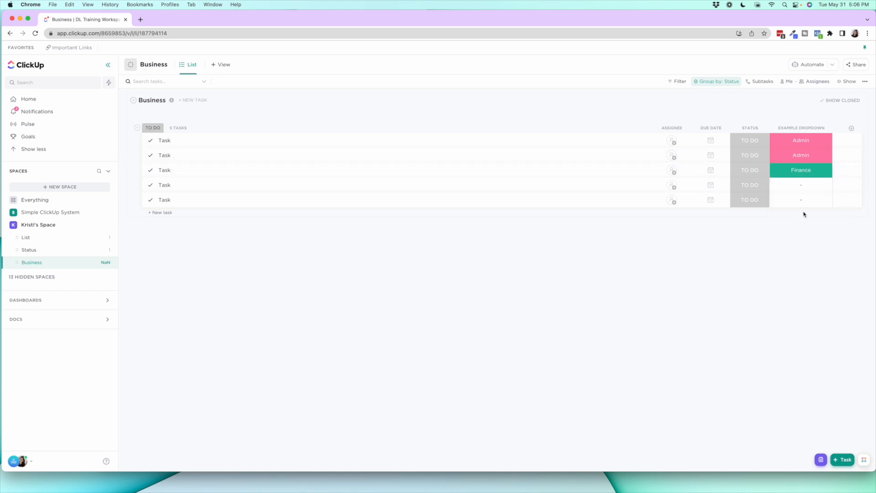
left_click(805, 190)
left_click(806, 278)
left_click(802, 199)
left_click(808, 292)
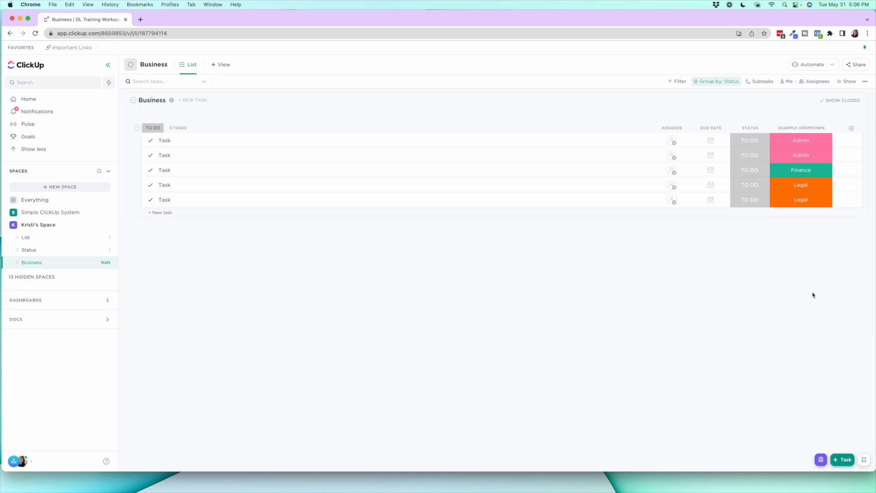
Hide the Example Dropdown column and group the Business list's tasks by that custom field
left_click(806, 129)
left_click(805, 238)
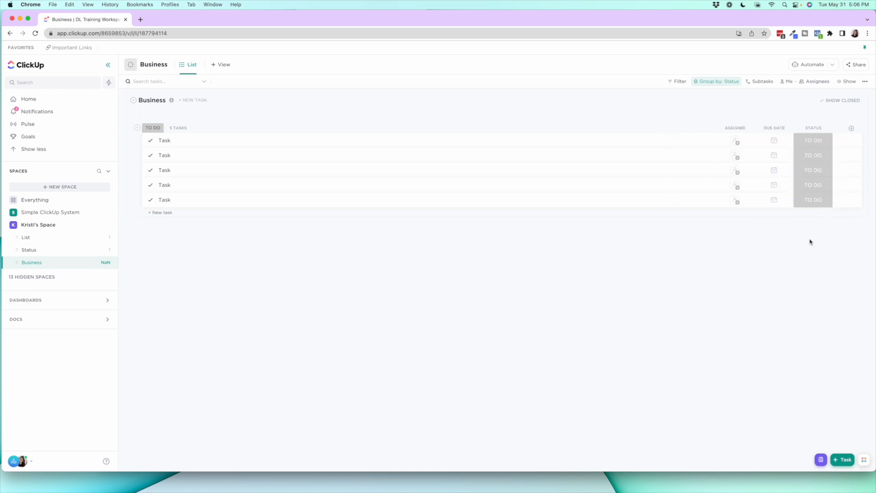
left_click(709, 85)
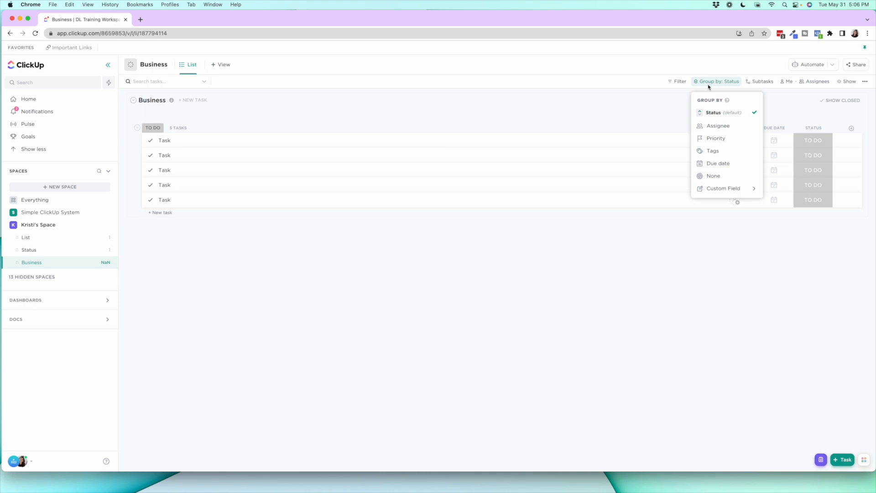
mouse_move(748, 188)
left_click(784, 193)
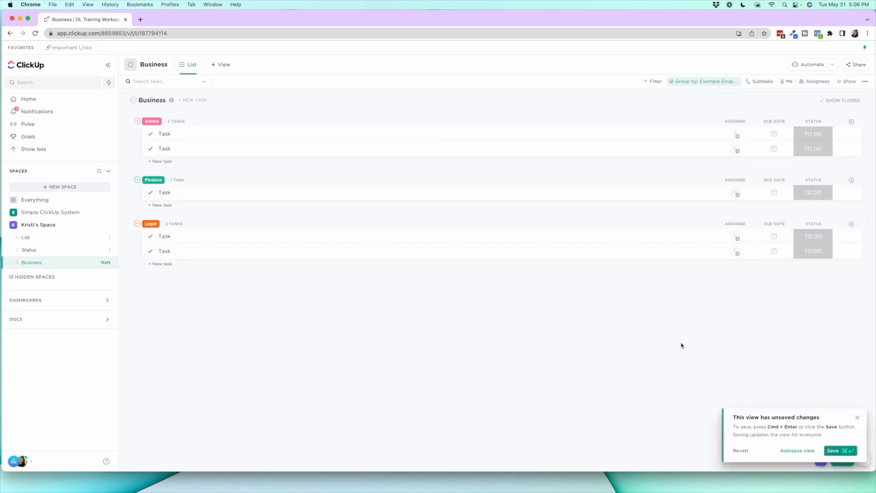
Add a Board view to the Business list and group it by the Example Dropdown custom field
left_click(222, 65)
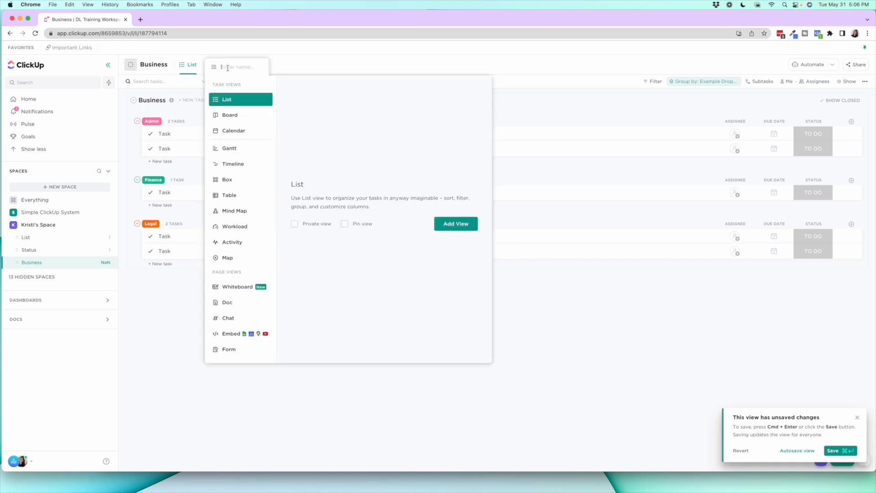
left_click(240, 120)
left_click(458, 252)
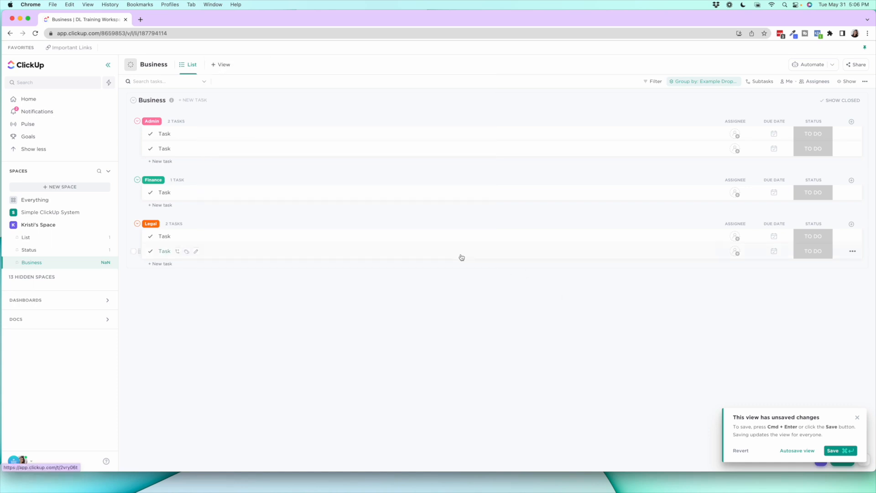
left_click(714, 82)
mouse_move(732, 190)
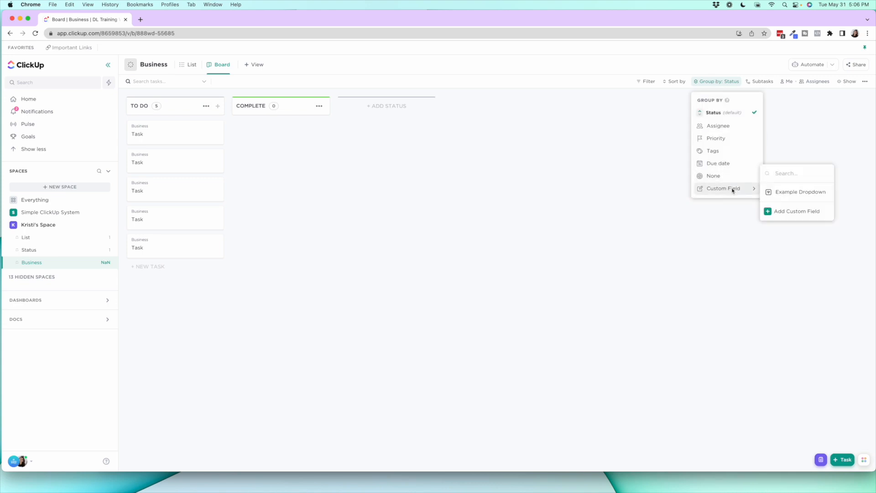
left_click(775, 192)
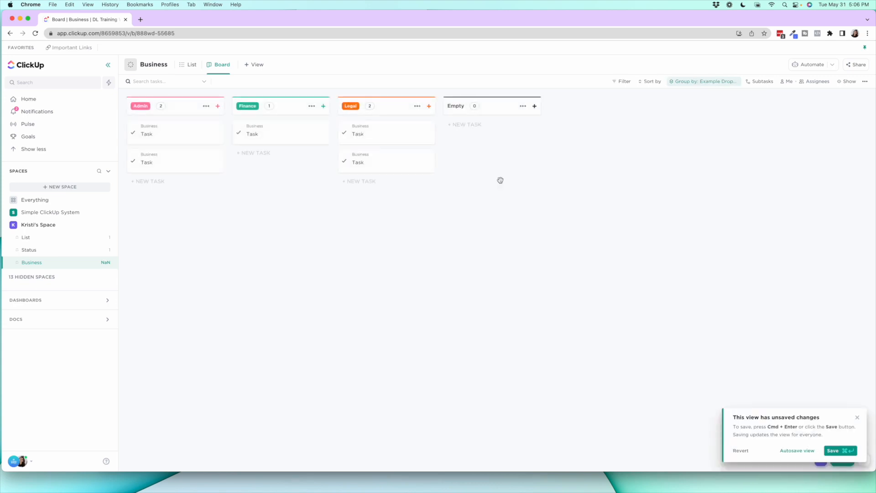
Regroup the Business list's List view by Example Dropdown and turn on autosave for that view
left_click(189, 64)
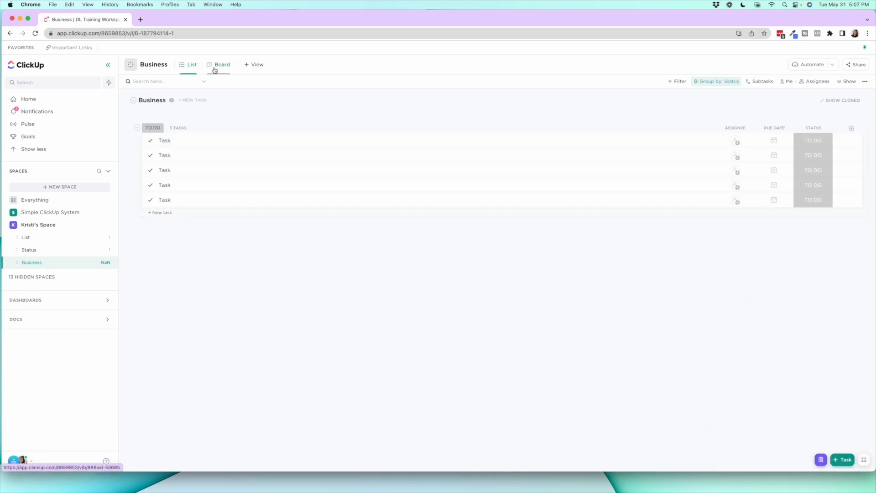
left_click(708, 83)
mouse_move(733, 189)
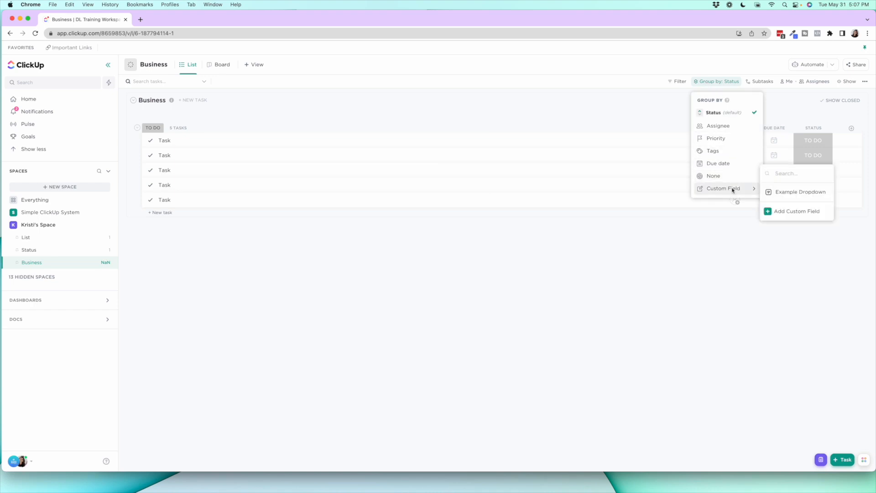
left_click(770, 193)
left_click(803, 452)
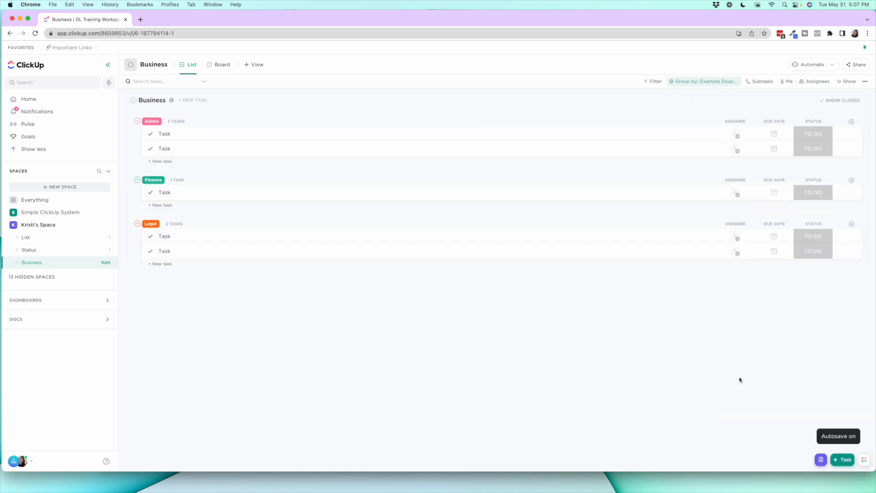
Regroup the Business list's Board view by Example Dropdown, turn on autosave for it, and return to the List view
left_click(221, 69)
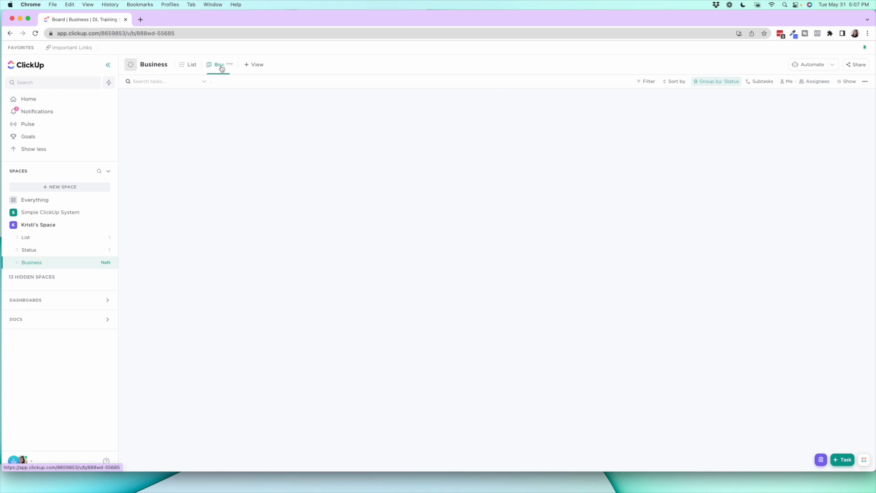
left_click(708, 85)
mouse_move(750, 194)
left_click(780, 193)
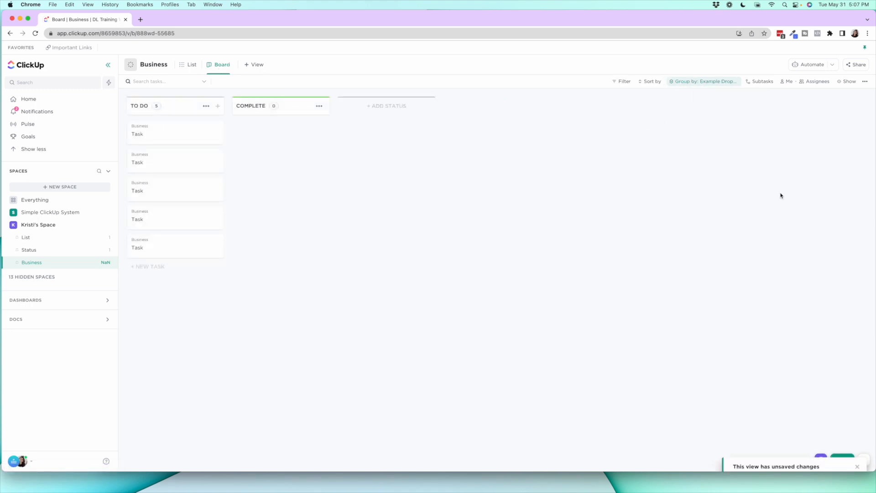
left_click(796, 450)
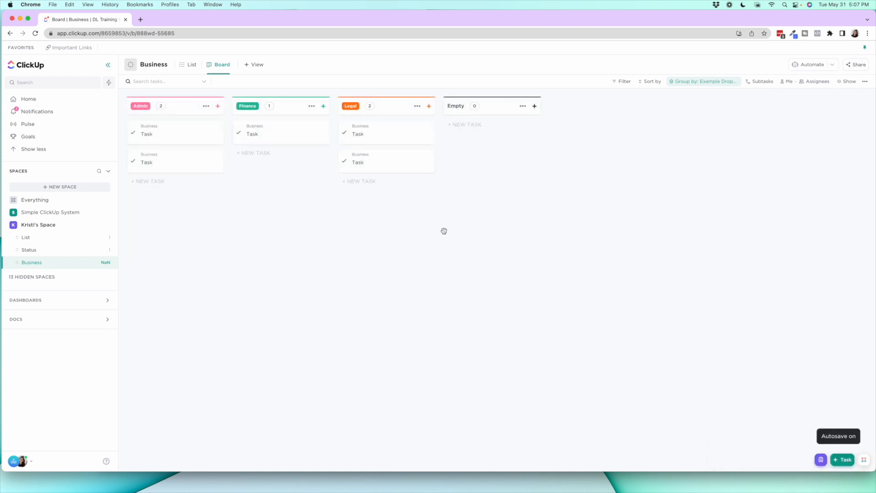
left_click(191, 64)
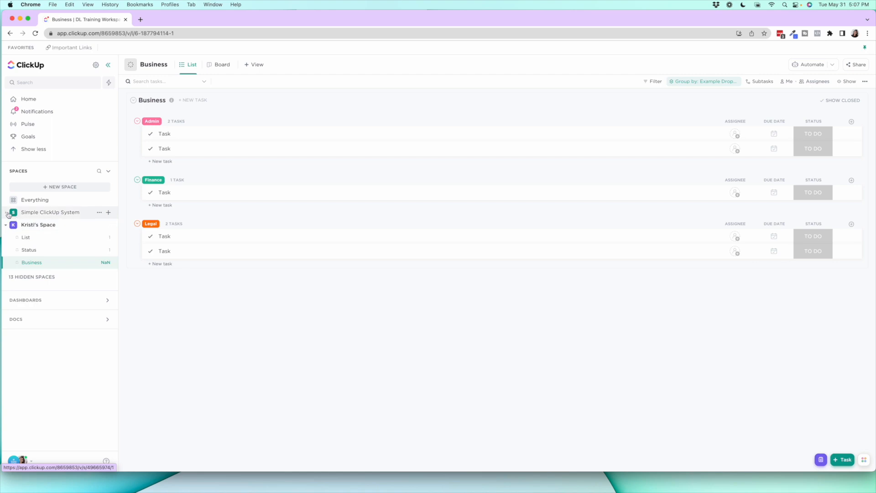
Look at the Personal To Do list in the Simple ClickUp System space, then go back to the new space's first list
left_click(46, 212)
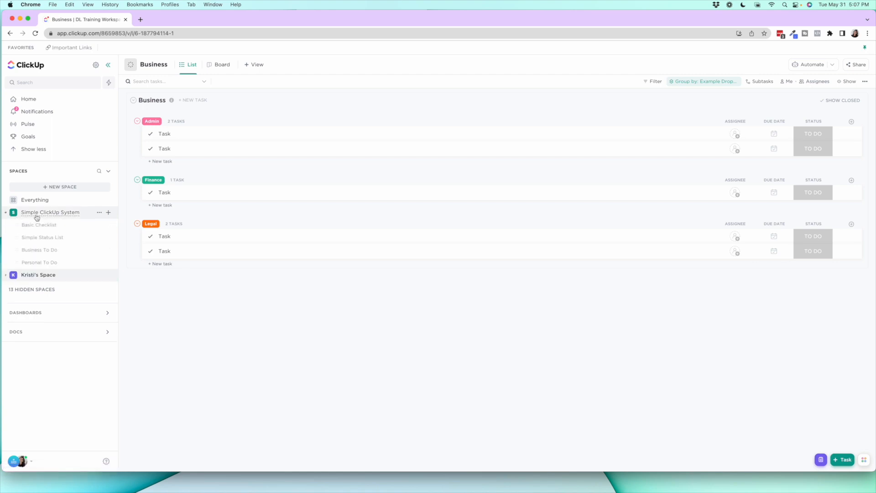
left_click(37, 263)
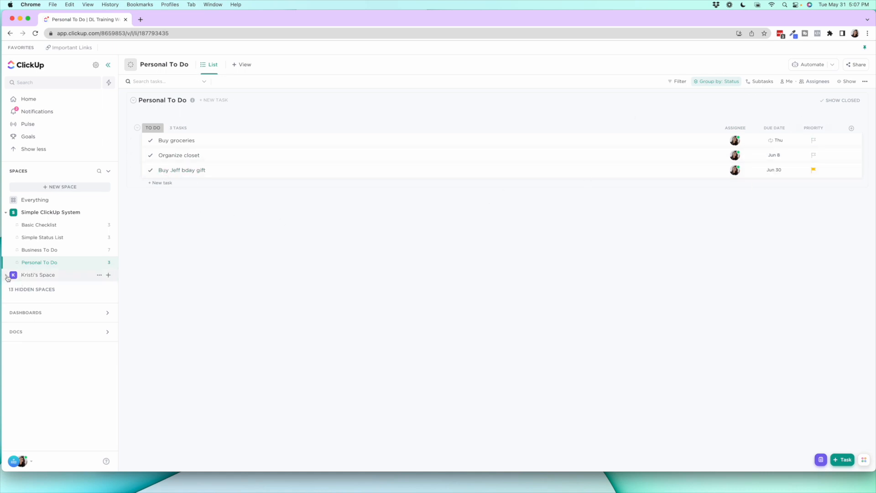
left_click(40, 274)
left_click(46, 238)
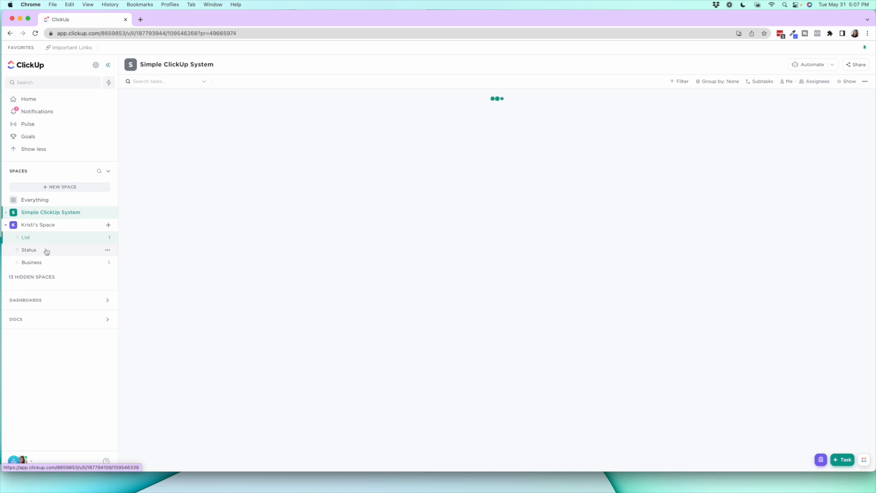
Open the Simple ClickUp System space and review the available view types and the This Week view's due date filter
left_click(45, 213)
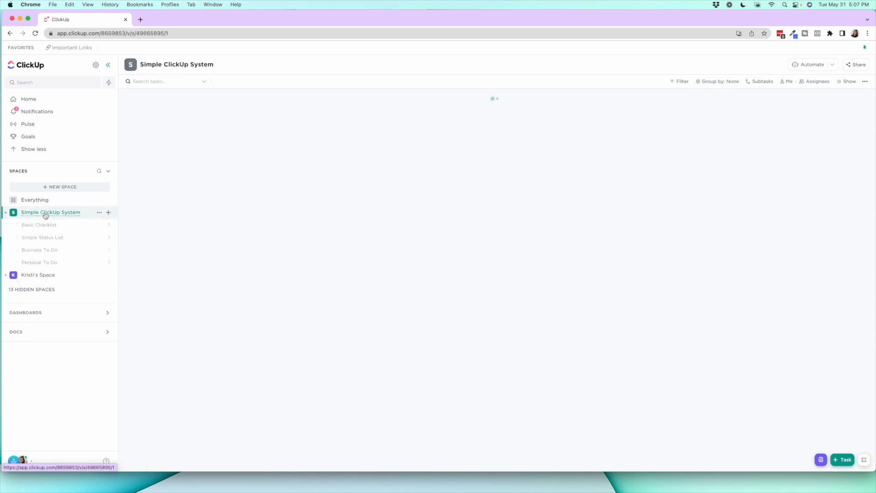
left_click(418, 65)
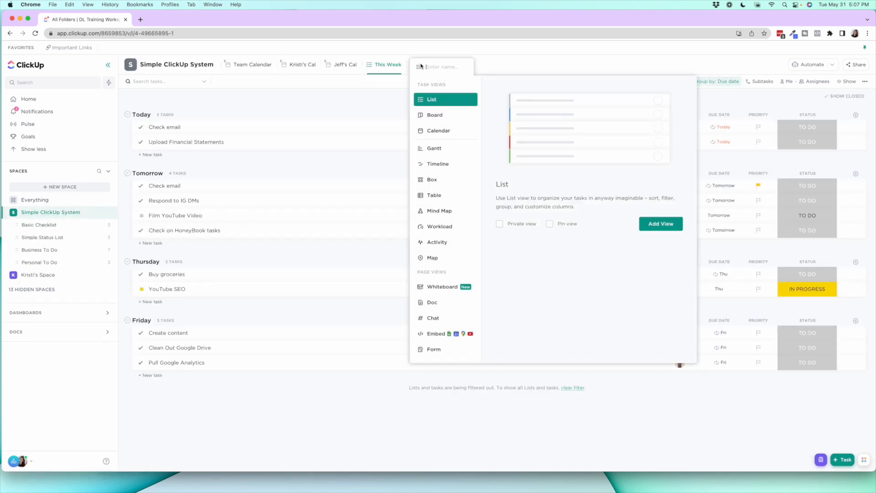
left_click(361, 100)
left_click(677, 82)
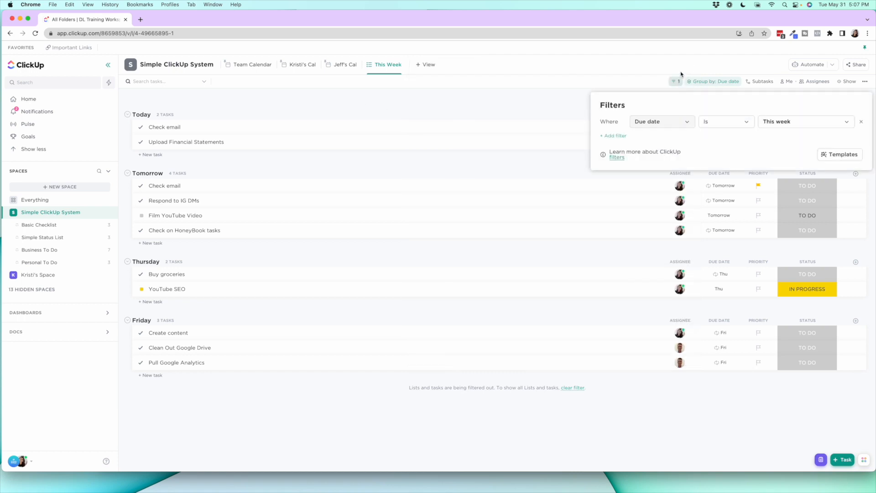
left_click(686, 65)
Open the space's Team Calendar view and look through its display options
left_click(252, 64)
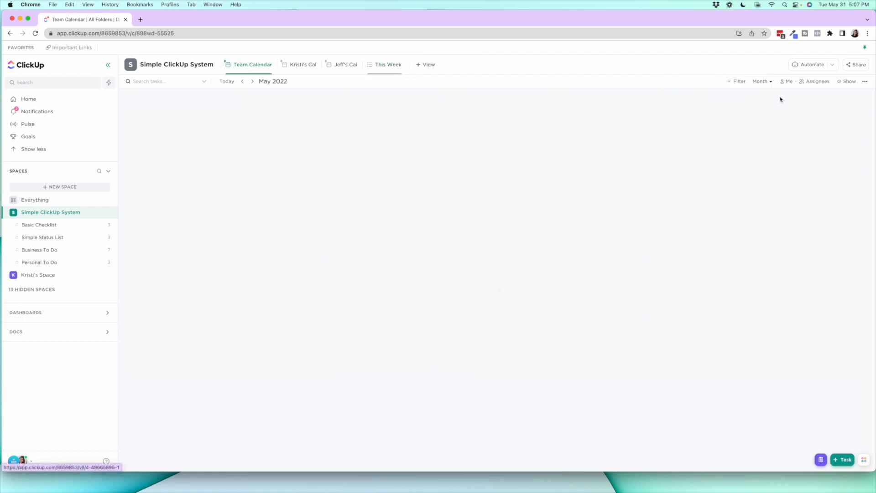
left_click(842, 82)
scroll(792, 178, "down", 5)
scroll(792, 178, "down", 3)
left_click(660, 151)
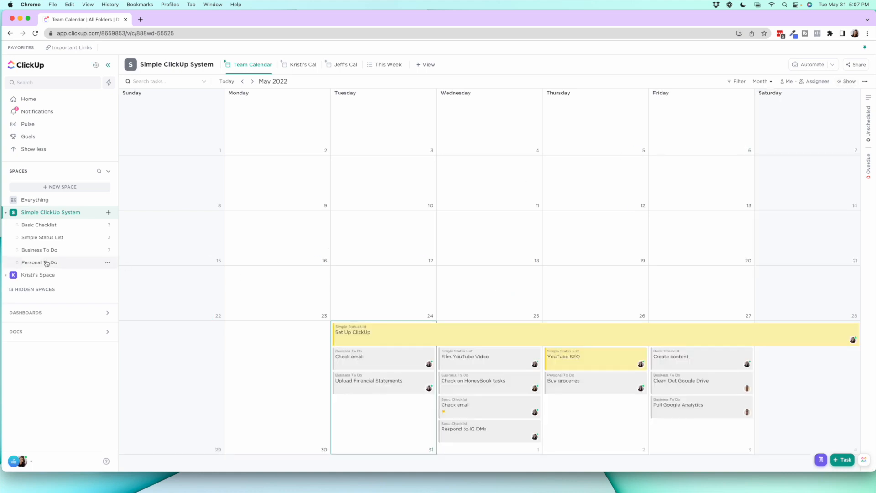
Go back to the newly built space and look at its List and Status lists
left_click(36, 275)
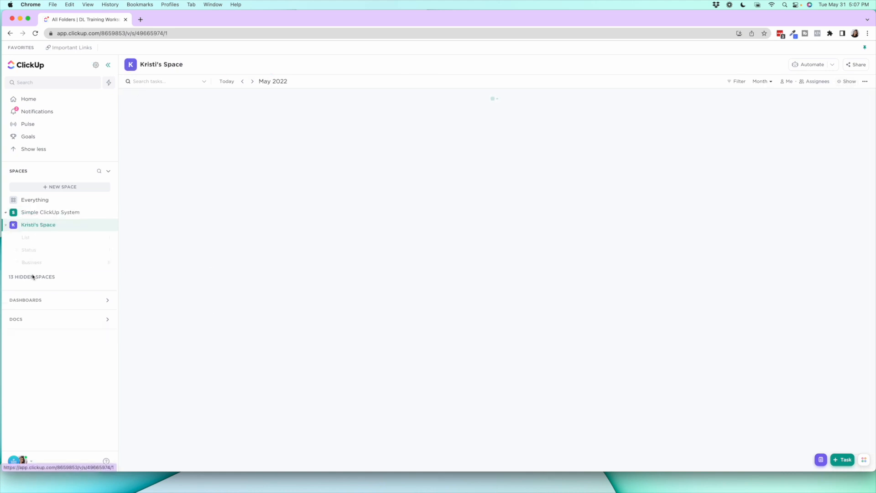
left_click(35, 240)
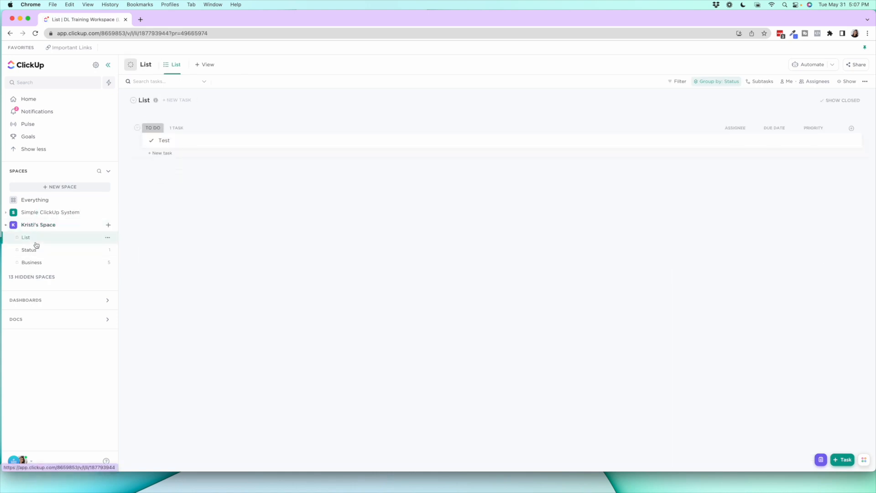
left_click(50, 251)
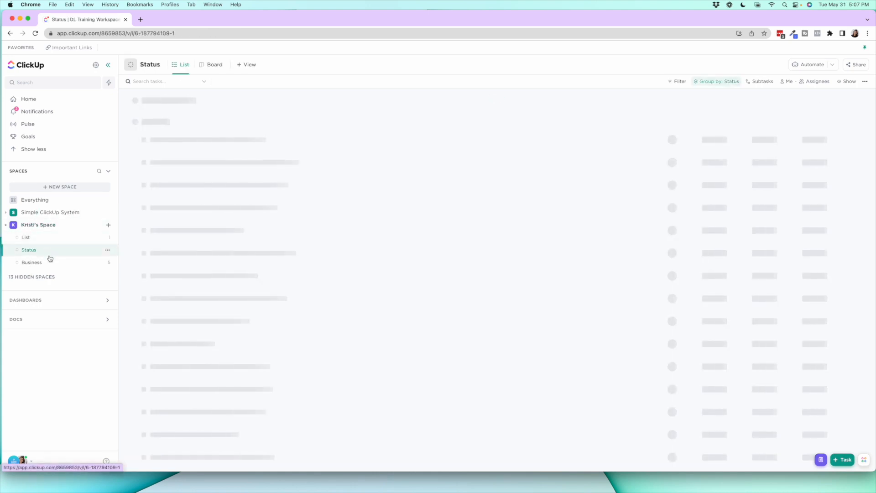